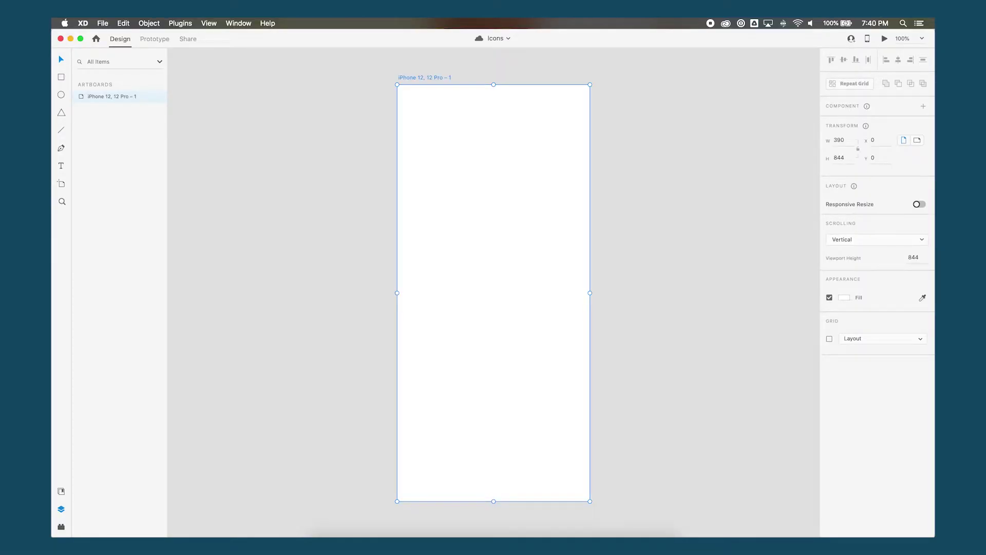
- Rename the iPhone artboard to 'Home'
{"action": "double_click", "coordinate": [429, 79]}
{"action": "type", "text": "H"}
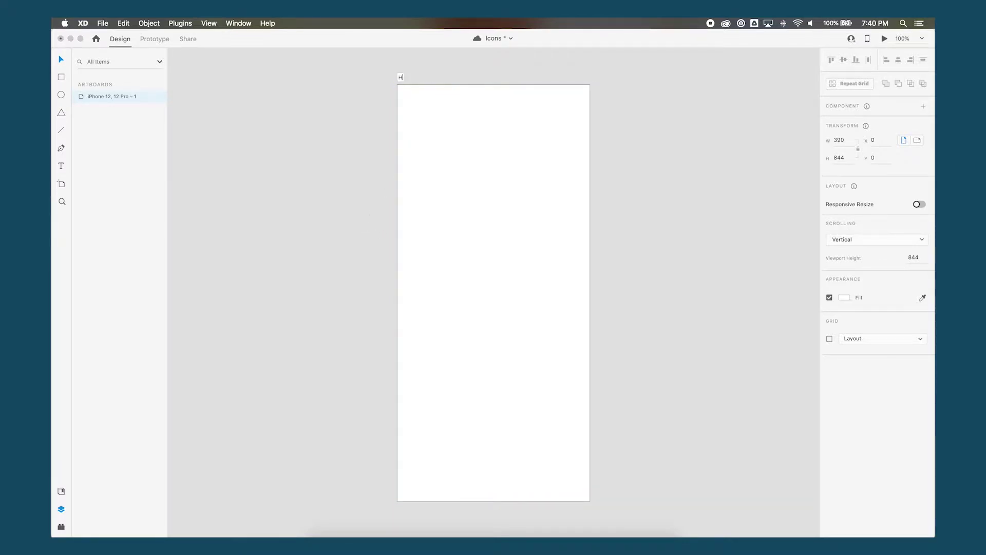
{"action": "type", "text": "ome"}
{"action": "key", "text": "Return"}
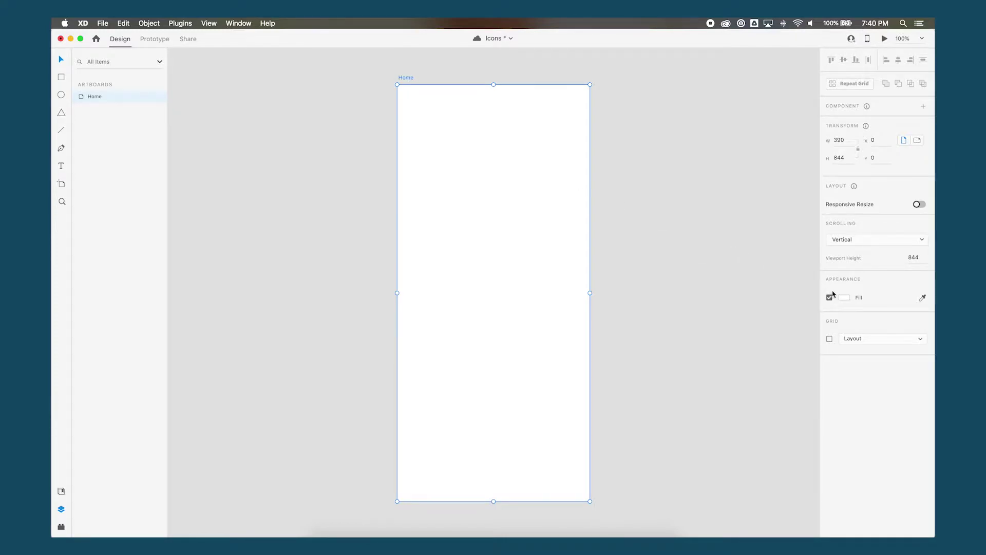
- Give the Home artboard a dark navy background fill (#092635)
{"action": "left_click", "coordinate": [847, 298]}
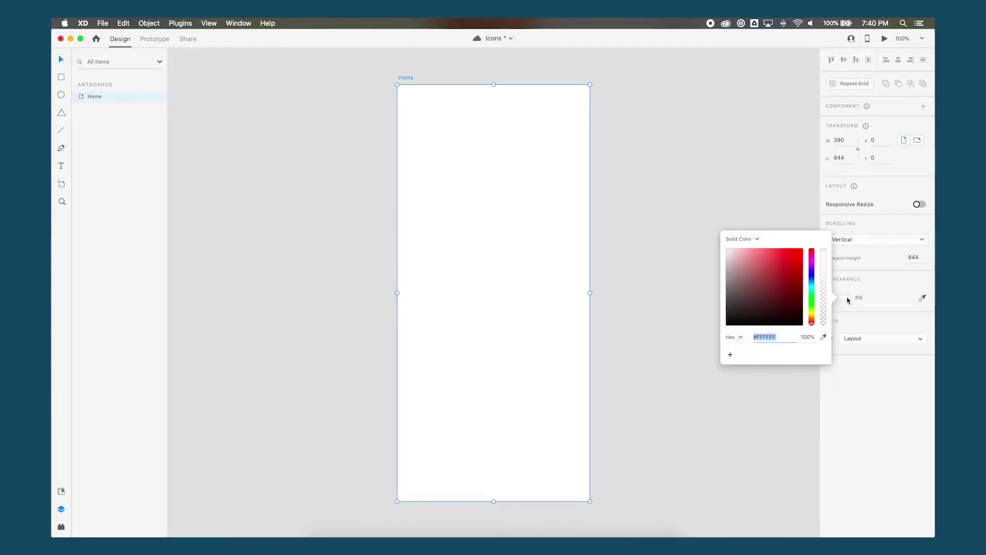
{"action": "left_click", "coordinate": [812, 283]}
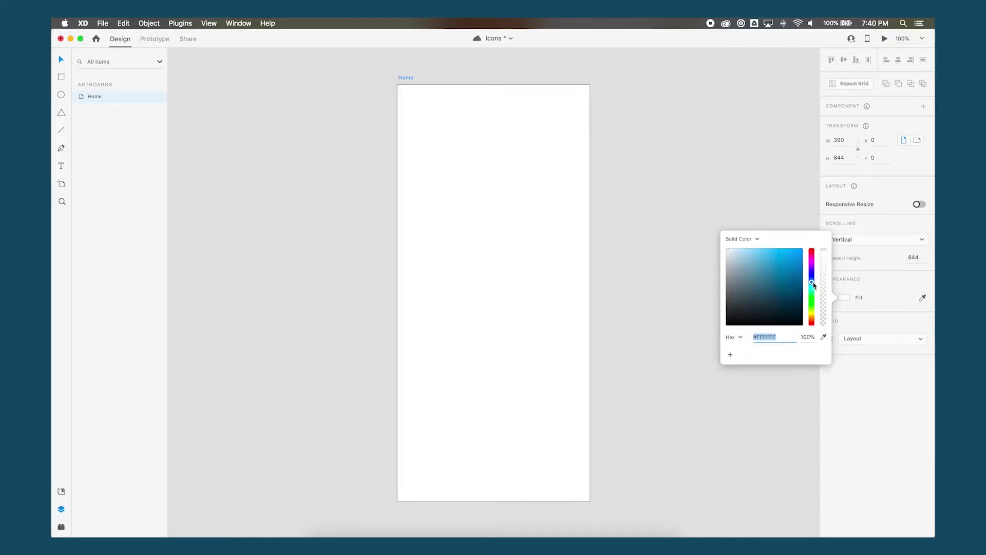
{"action": "left_click", "coordinate": [791, 309]}
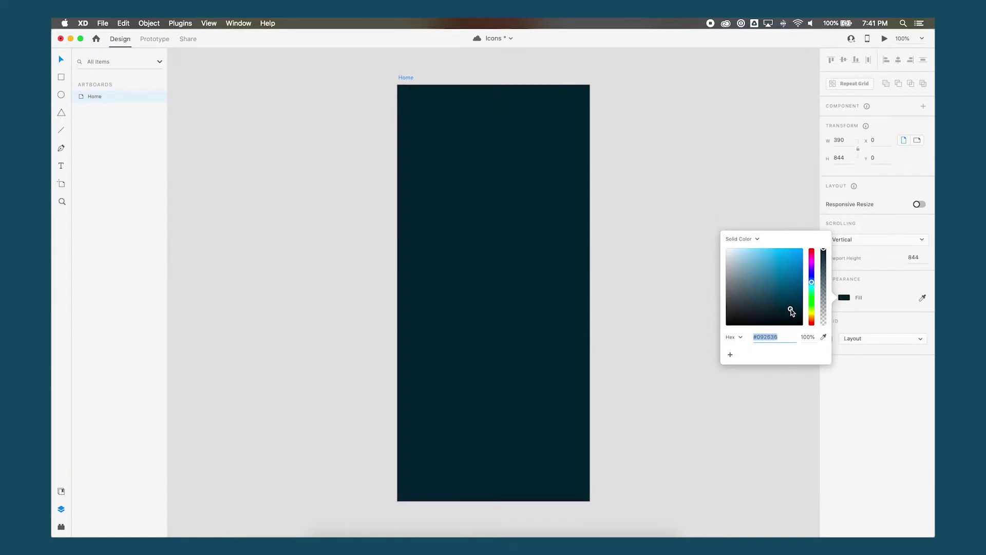
{"action": "left_click", "coordinate": [651, 323]}
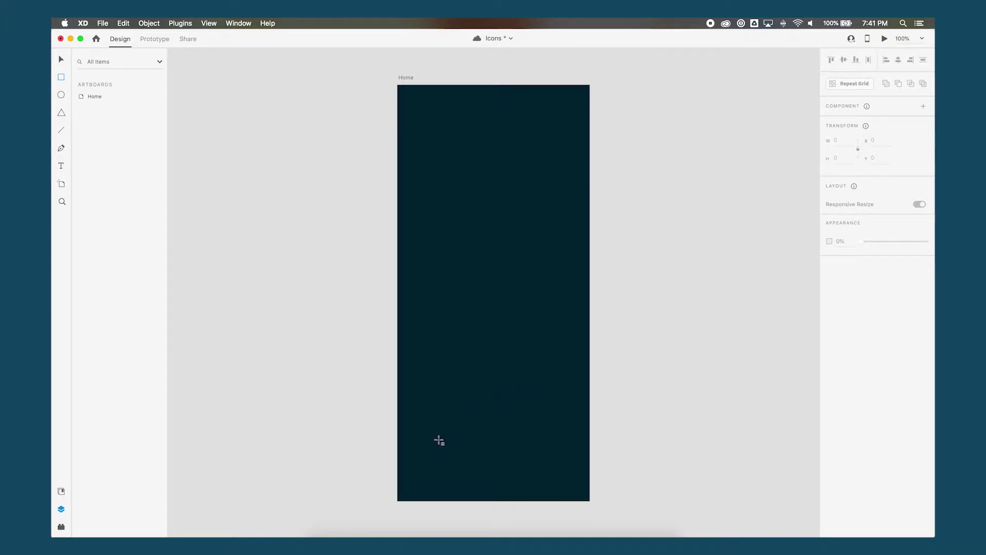
- Draw a 70-pixel-tall rectangle aligned to the artboard's bottom edge, with no border
{"action": "scroll", "coordinate": [437, 445], "scroll_direction": "down", "scroll_amount": 2}
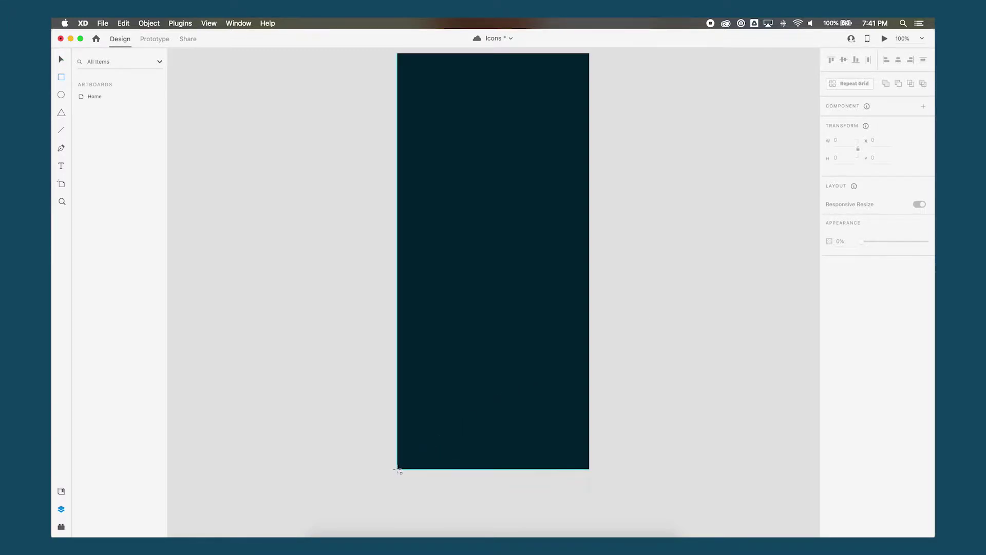
{"action": "left_click_drag", "start_coordinate": [397, 469], "coordinate": [588, 440]}
{"action": "key", "text": "super+2"}
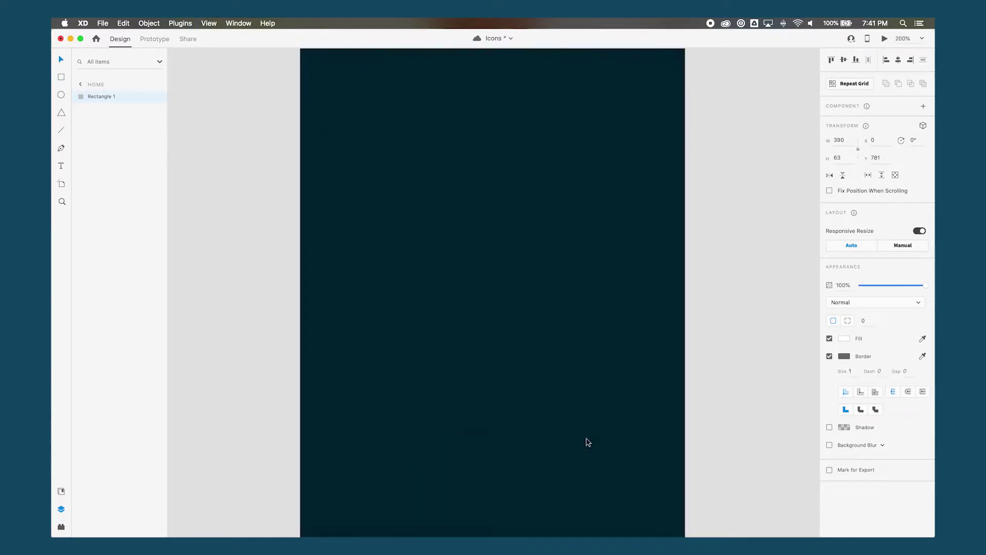
{"action": "scroll", "coordinate": [586, 440], "scroll_direction": "down", "scroll_amount": 5}
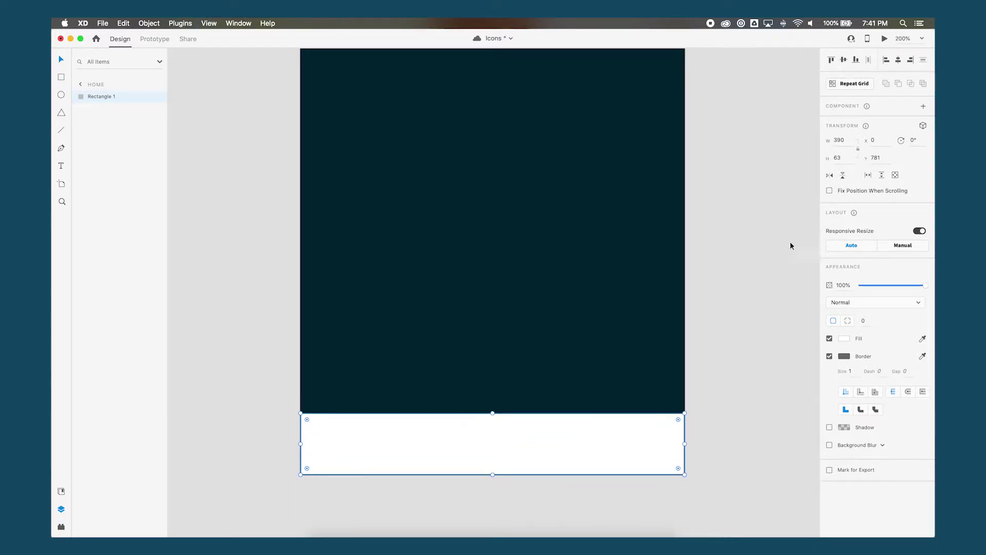
{"action": "left_click", "coordinate": [841, 160]}
{"action": "type", "text": "70"}
{"action": "key", "text": "Return"}
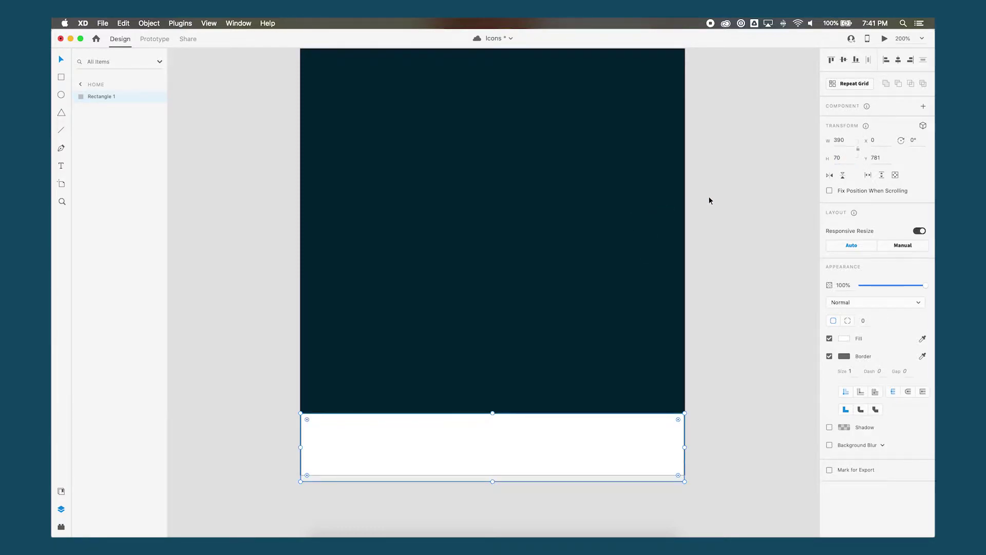
{"action": "left_click", "coordinate": [856, 60]}
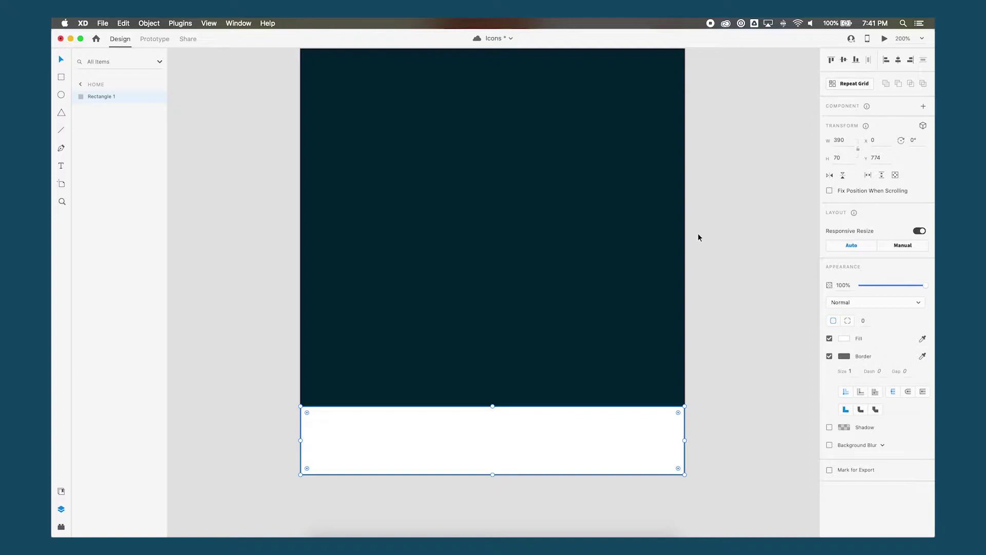
{"action": "left_click", "coordinate": [830, 356]}
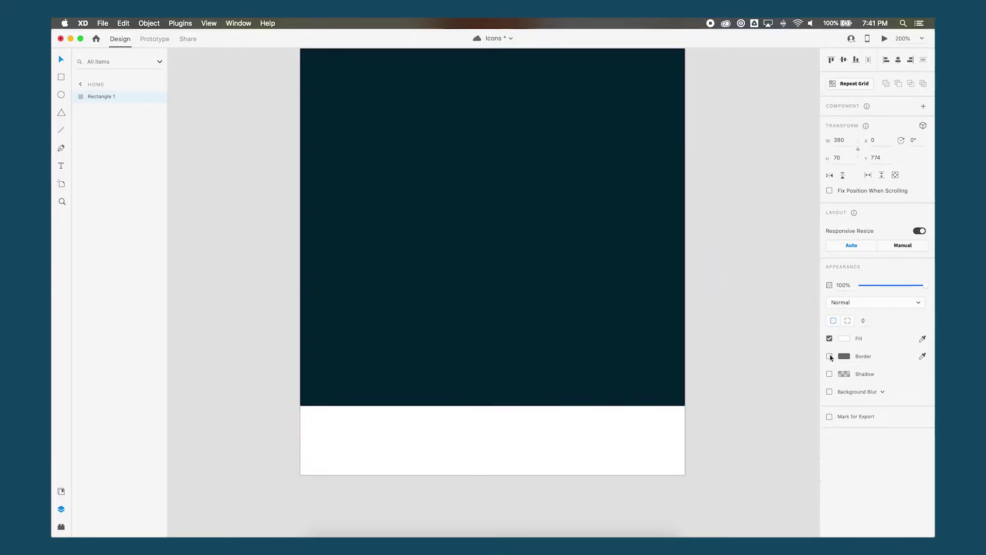
- Fill the bottom bar with teal-blue #114560, sampled from the artboard and brightened
{"action": "left_click", "coordinate": [660, 418]}
{"action": "scroll", "coordinate": [661, 418], "scroll_direction": "up", "scroll_amount": 1}
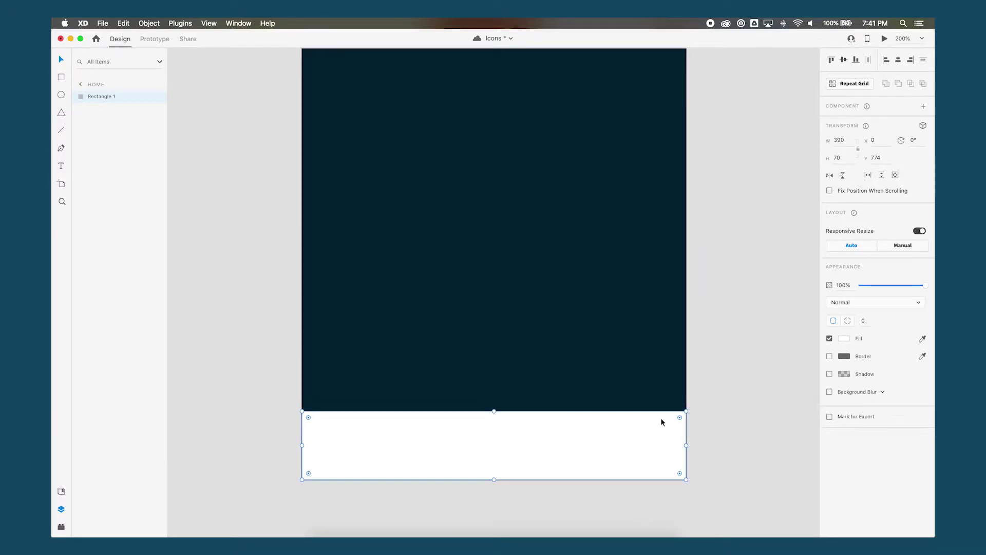
{"action": "left_click", "coordinate": [844, 339]}
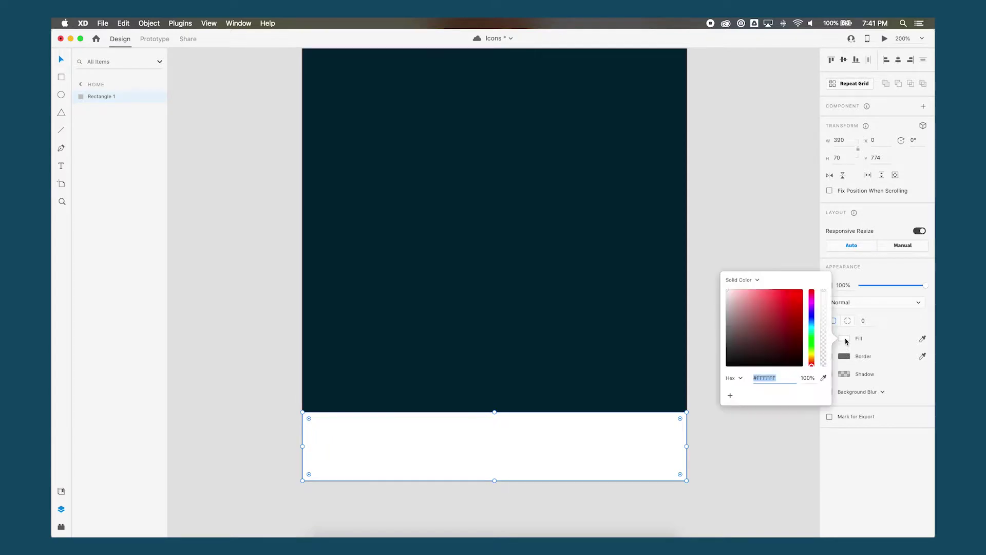
{"action": "left_click", "coordinate": [824, 378]}
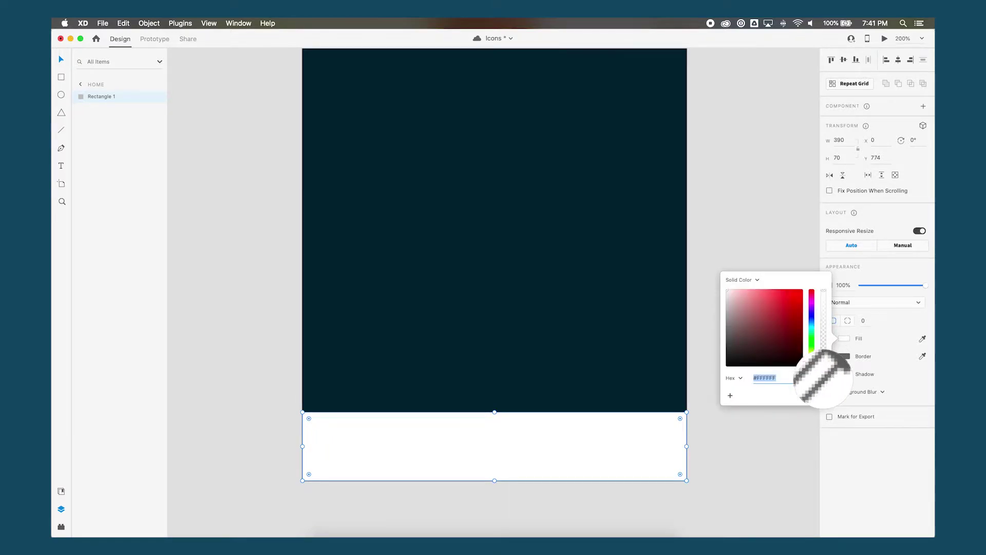
{"action": "left_click", "coordinate": [640, 365]}
{"action": "left_click_drag", "start_coordinate": [785, 359], "coordinate": [790, 338]}
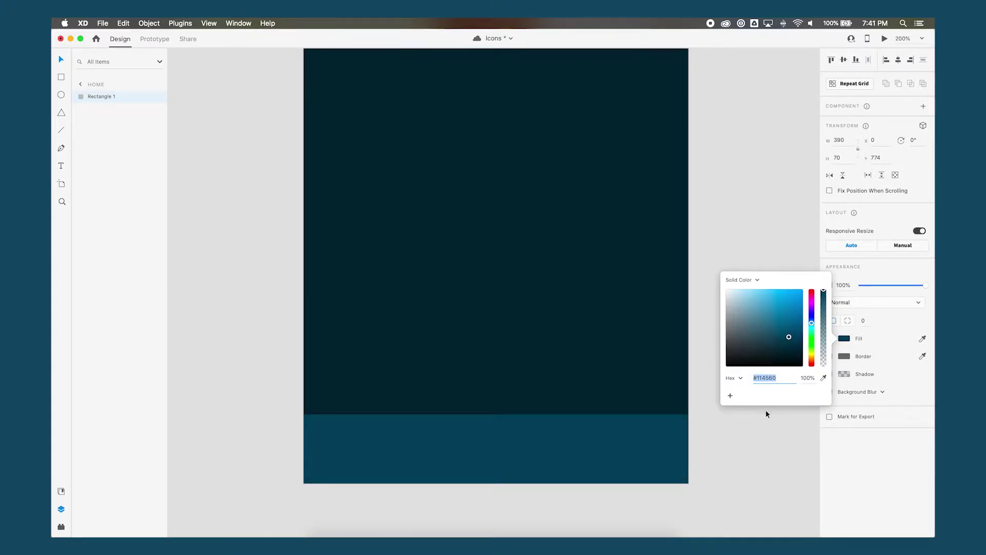
{"action": "left_click", "coordinate": [743, 418]}
{"action": "key", "text": "super+1"}
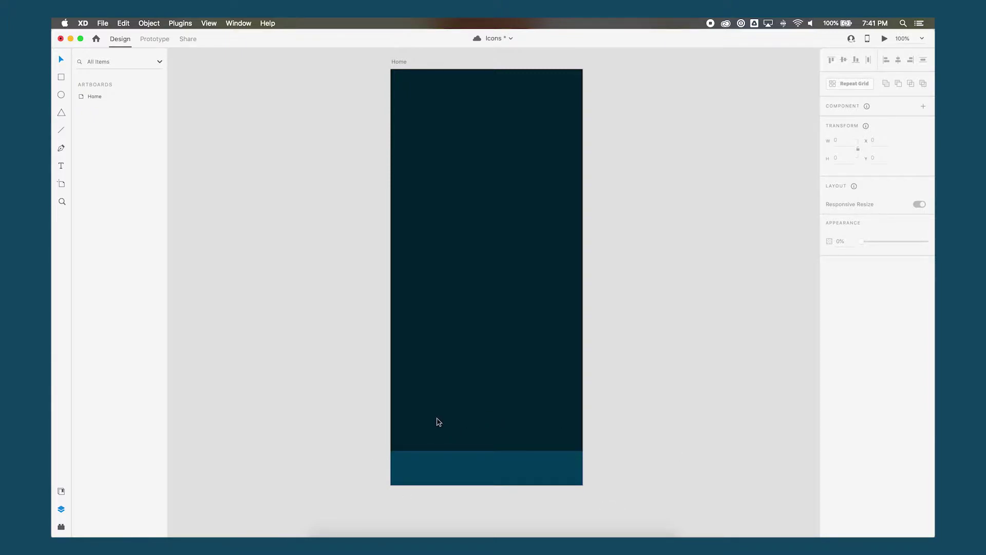
- Save the Icons document and turn on the pixel grid, zoomed in on the bottom bar
{"action": "key", "text": "super+equal"}
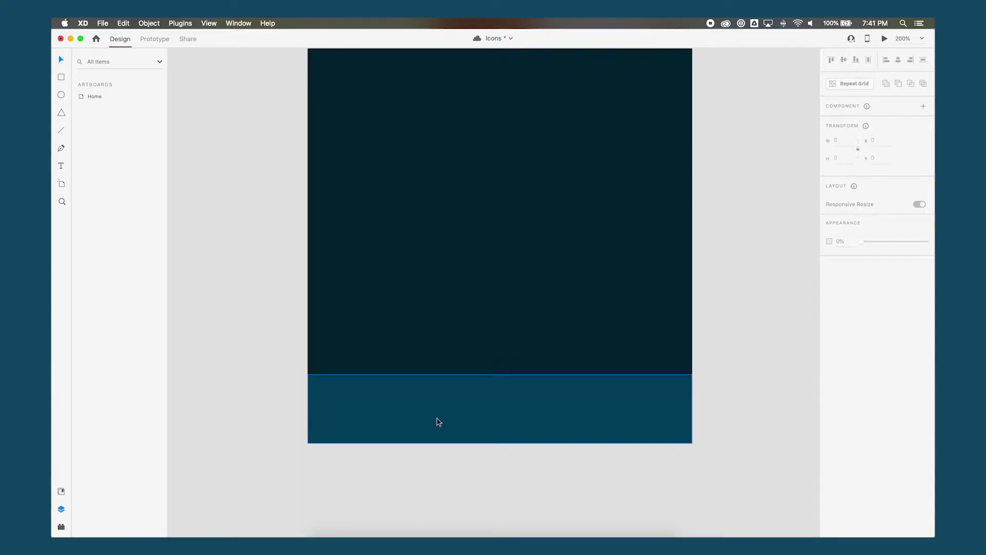
{"action": "key", "text": "super+s"}
{"action": "key", "text": "super+equal"}
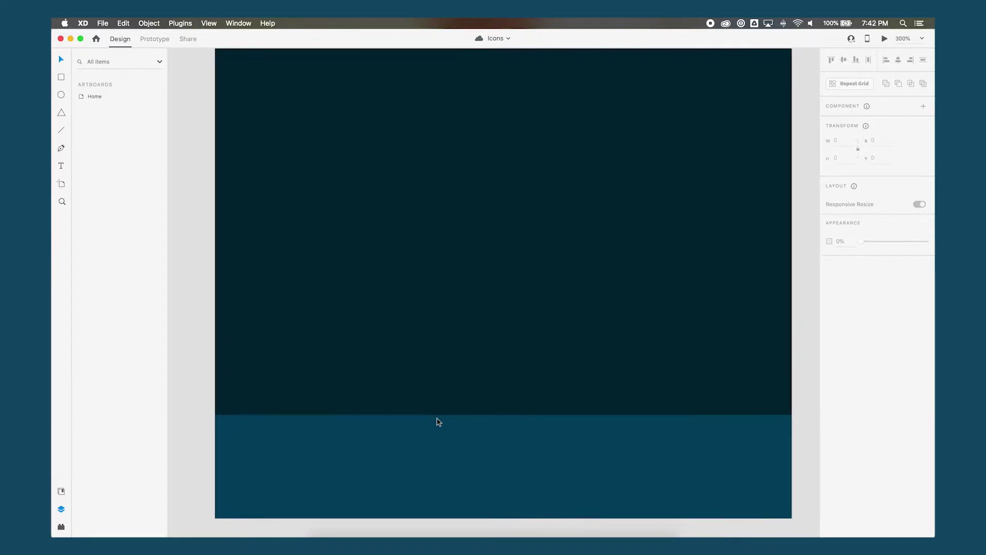
{"action": "key", "text": "super+equal"}
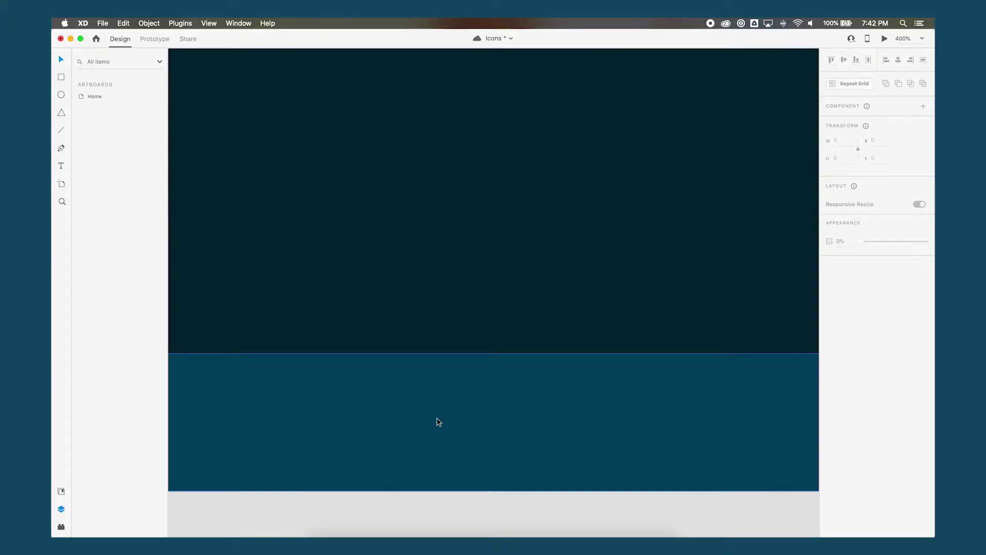
{"action": "key", "text": "super+apostrophe"}
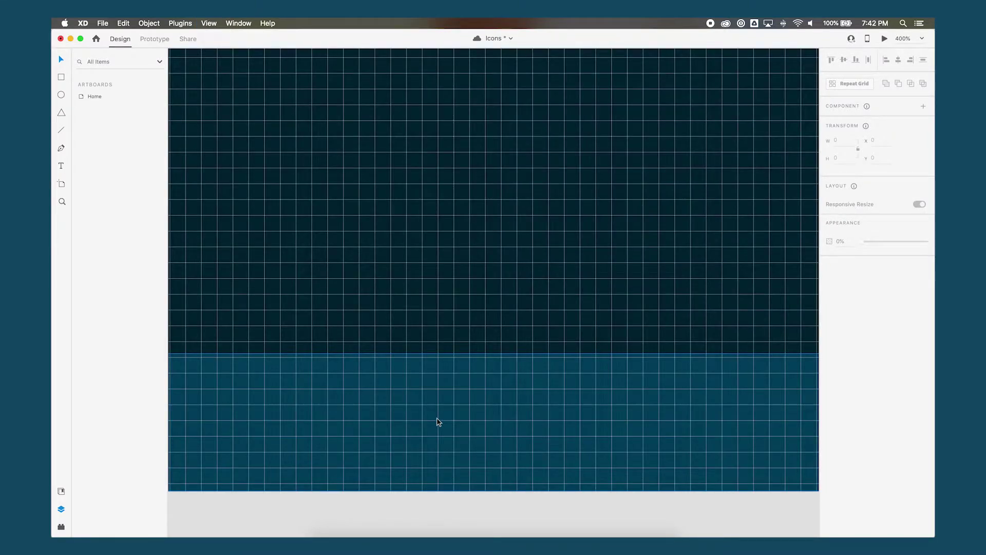
{"action": "scroll", "coordinate": [438, 421], "scroll_direction": "left", "scroll_amount": 3}
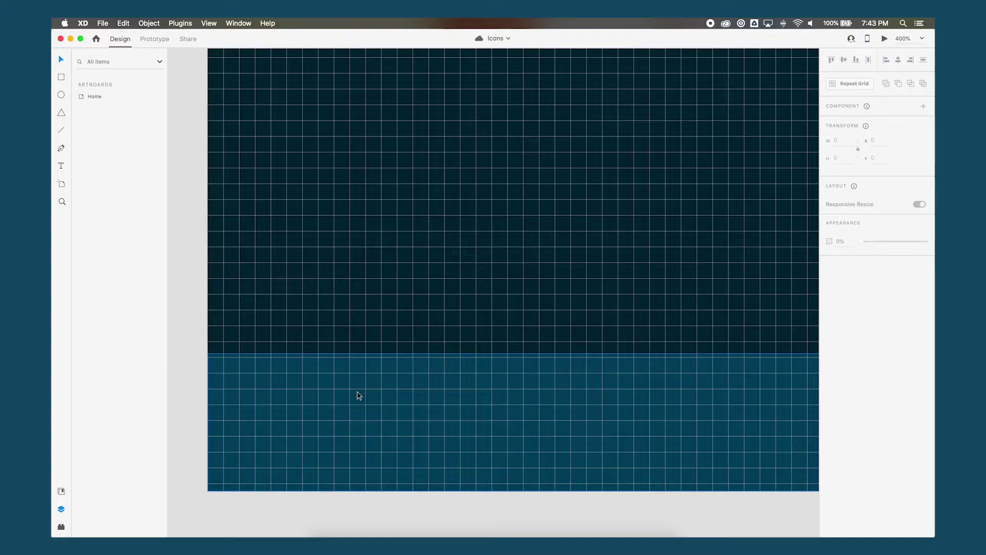
- Draw a borderless 24×24 white square at x 24, y 792 on the bottom bar
{"action": "left_click_drag", "start_coordinate": [319, 383], "coordinate": [412, 315]}
{"action": "key", "text": "super+equal"}
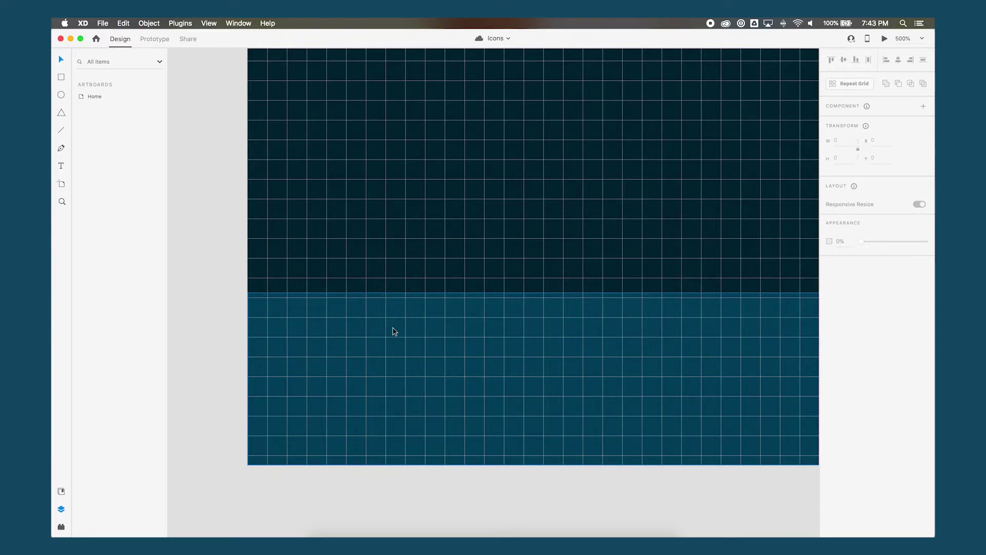
{"action": "key", "text": "r"}
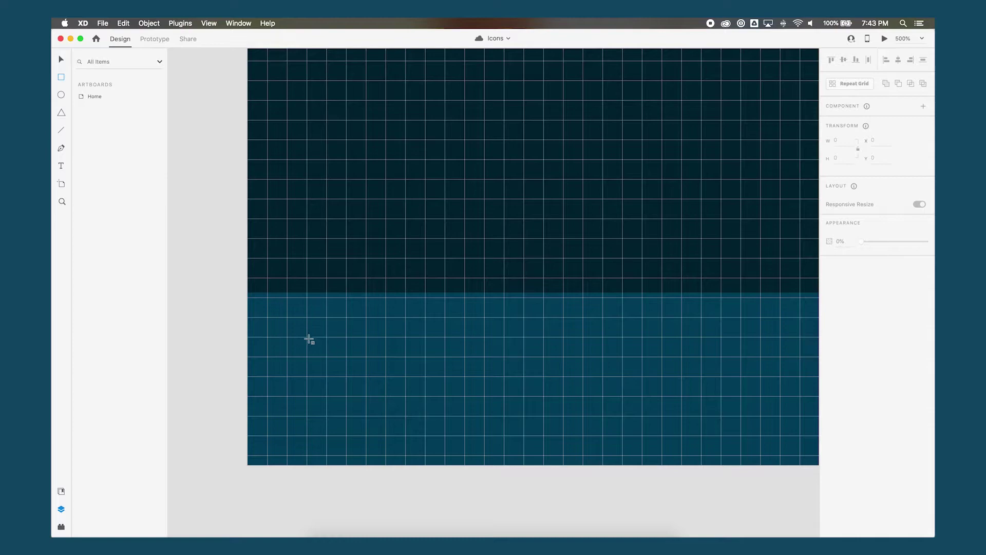
{"action": "mouse_move", "coordinate": [309, 338]}
{"action": "left_mouse_down"}
{"action": "mouse_move", "coordinate": [354, 372]}
{"action": "mouse_move", "coordinate": [365, 399]}
{"action": "mouse_move", "coordinate": [344, 381]}
{"action": "mouse_move", "coordinate": [365, 397]}
{"action": "left_mouse_up"}
{"action": "key", "text": "shift"}
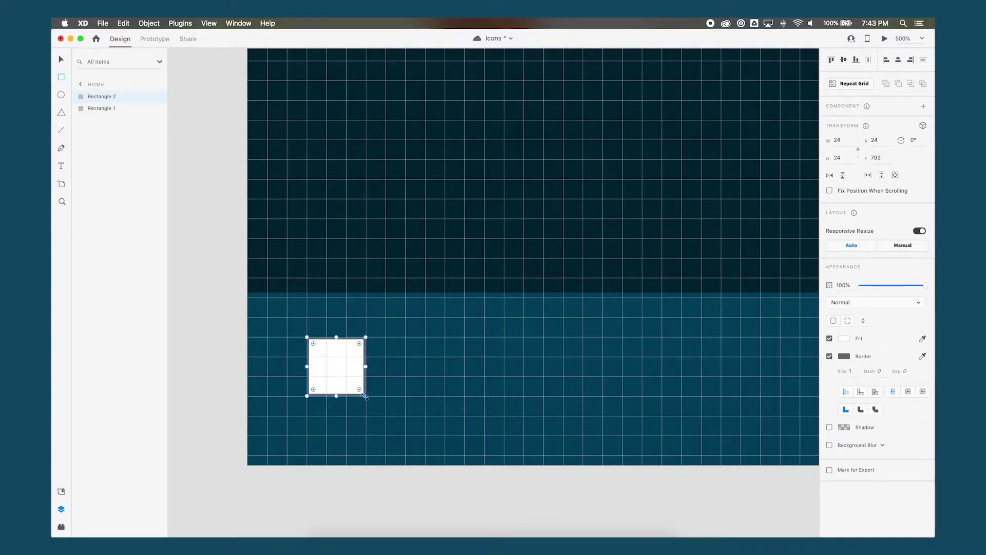
{"action": "left_click", "coordinate": [830, 356]}
{"action": "scroll", "coordinate": [739, 350], "scroll_direction": "left", "scroll_amount": 5}
{"action": "key", "text": "super+equal"}
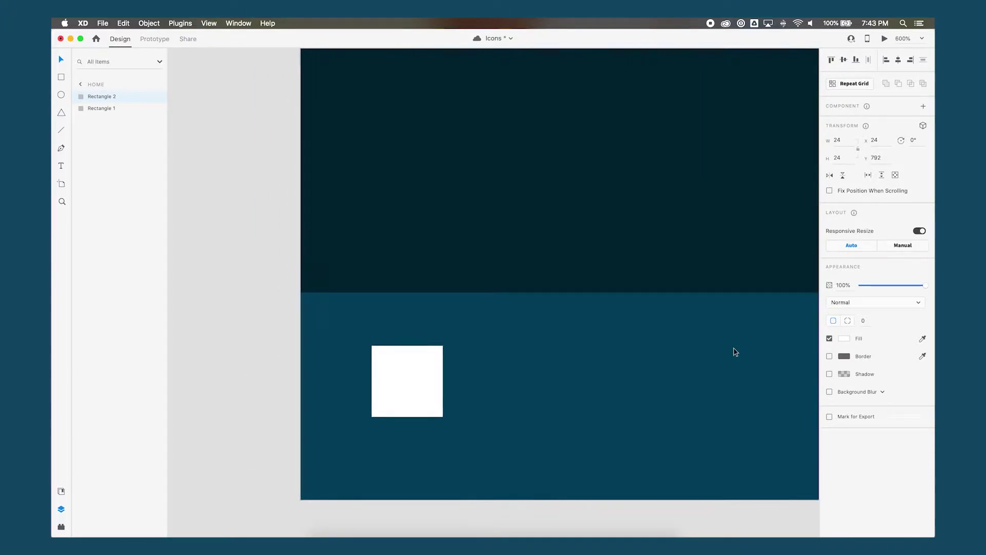
{"action": "key", "text": "super+equal"}
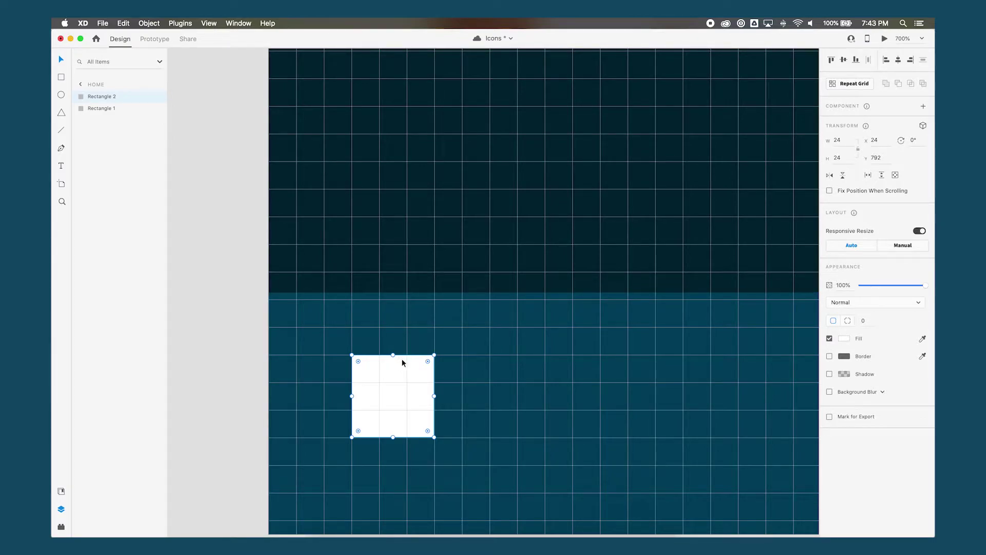
{"action": "scroll", "coordinate": [403, 359], "scroll_direction": "left", "scroll_amount": 3}
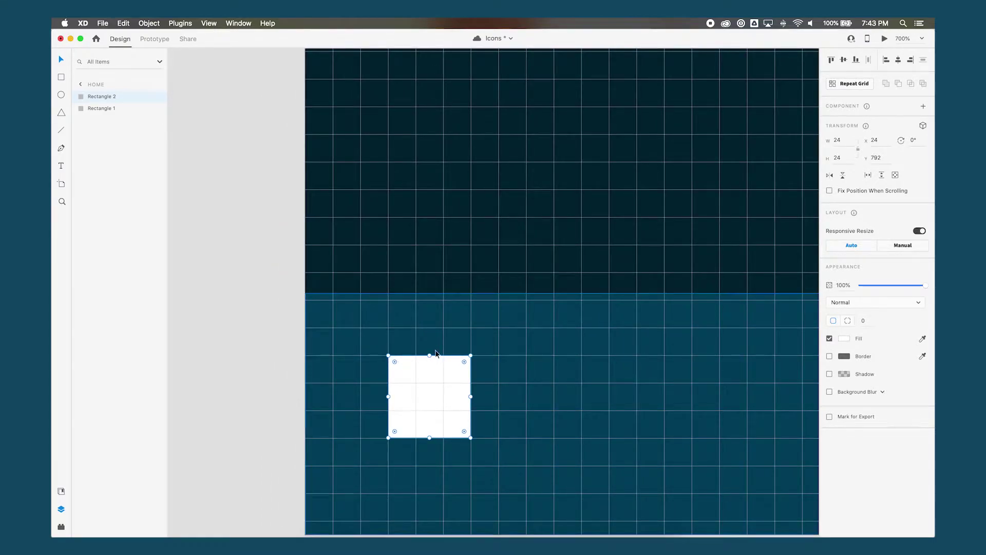
- Add an anchor to the square's top edge and raise it into a peaked roof
{"action": "double_click", "coordinate": [436, 360]}
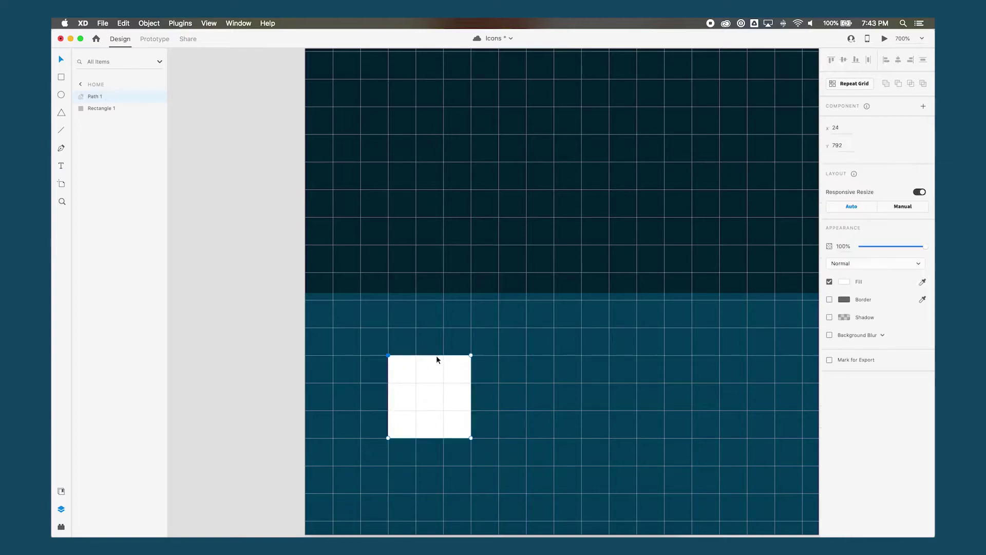
{"action": "left_click", "coordinate": [430, 355]}
{"action": "left_click_drag", "start_coordinate": [433, 360], "coordinate": [432, 331]}
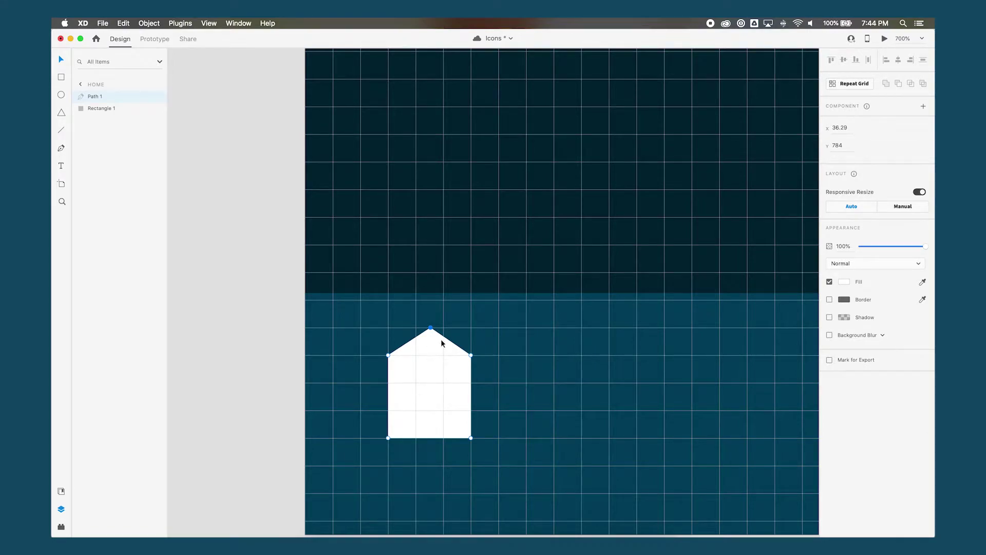
{"action": "left_click", "coordinate": [388, 355]}
{"action": "left_click", "coordinate": [431, 328]}
{"action": "left_click_drag", "start_coordinate": [431, 329], "coordinate": [431, 316]}
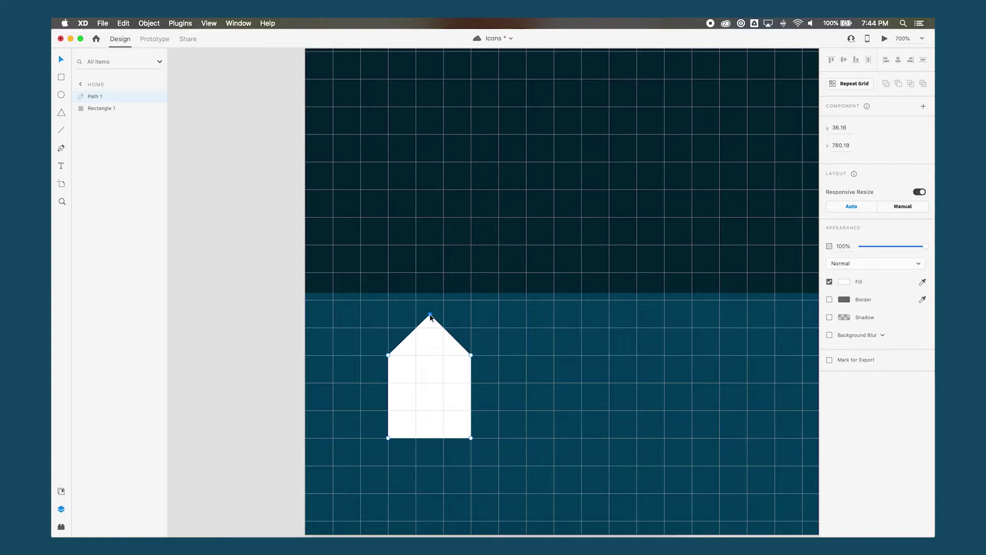
- Move both bottom corners up to shorten the house body
{"action": "left_click", "coordinate": [388, 438]}
{"action": "left_click", "coordinate": [471, 438], "text": "shift"}
{"action": "mouse_move", "coordinate": [471, 439]}
{"action": "left_mouse_down"}
{"action": "mouse_move", "coordinate": [474, 416]}
{"action": "mouse_move", "coordinate": [474, 428]}
{"action": "left_mouse_up"}
{"action": "left_click_drag", "start_coordinate": [448, 396], "coordinate": [469, 397]}
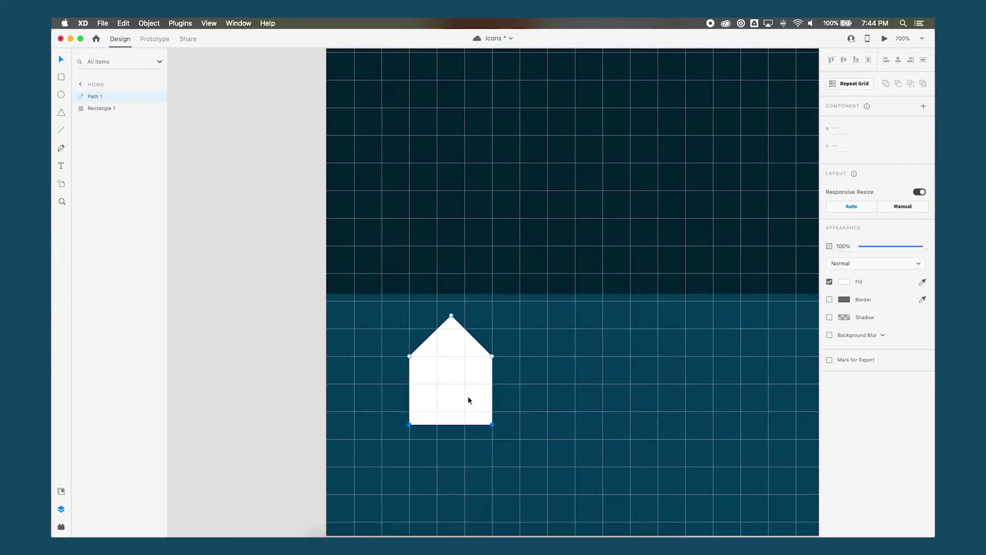
{"action": "key", "text": "super+equal"}
{"action": "key", "text": "super+equal"}
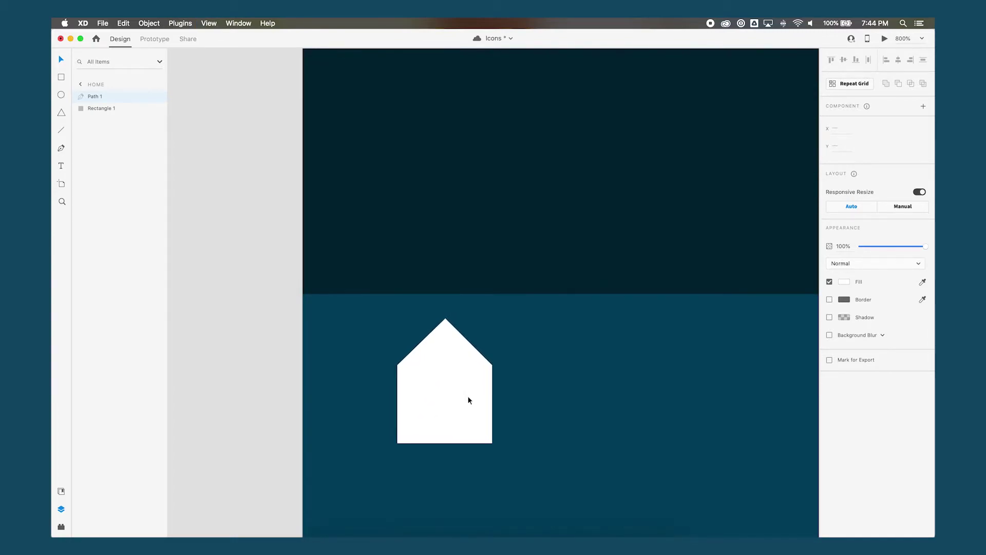
- Draw an 8×15 door rectangle centred at the base of the house, at x 32, y 797
{"action": "left_click_drag", "start_coordinate": [468, 396], "coordinate": [483, 334]}
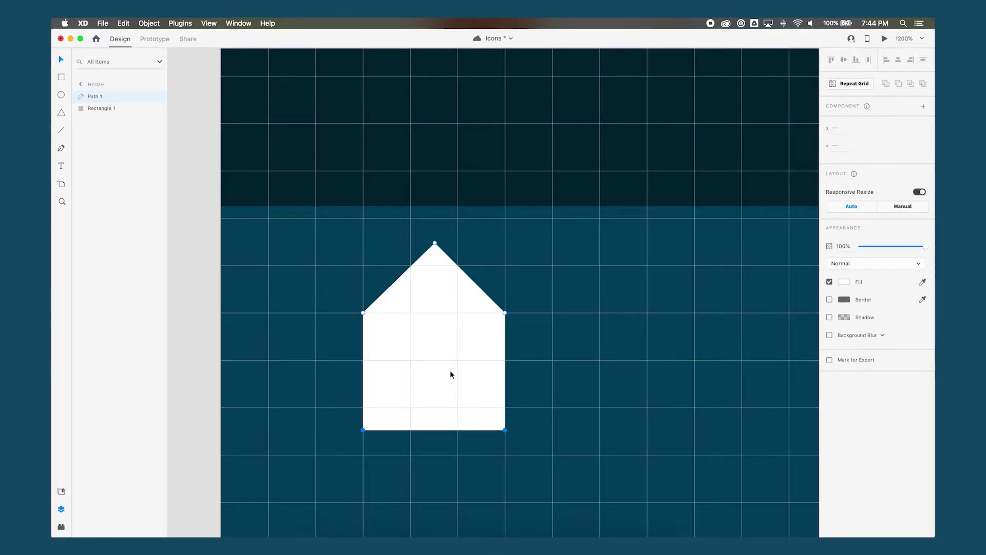
{"action": "key", "text": "r"}
{"action": "left_click_drag", "start_coordinate": [411, 360], "coordinate": [459, 432]}
{"action": "key", "text": "v"}
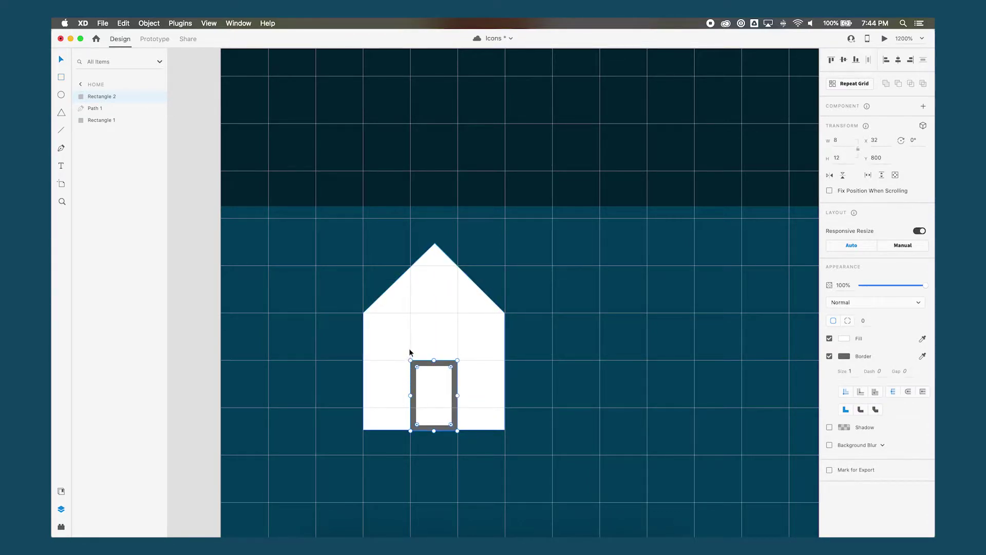
{"action": "left_click_drag", "start_coordinate": [434, 361], "coordinate": [434, 344]}
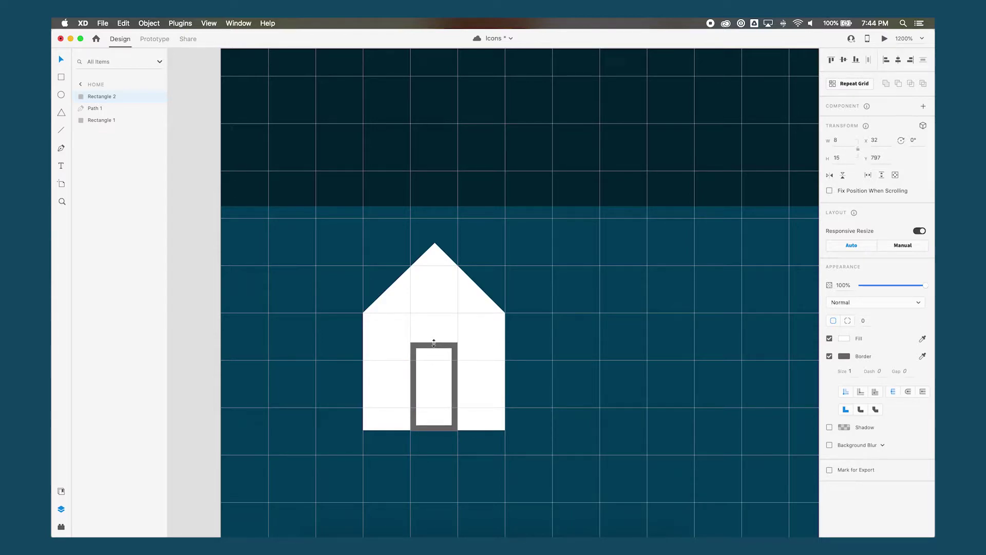
{"action": "left_click", "coordinate": [435, 343]}
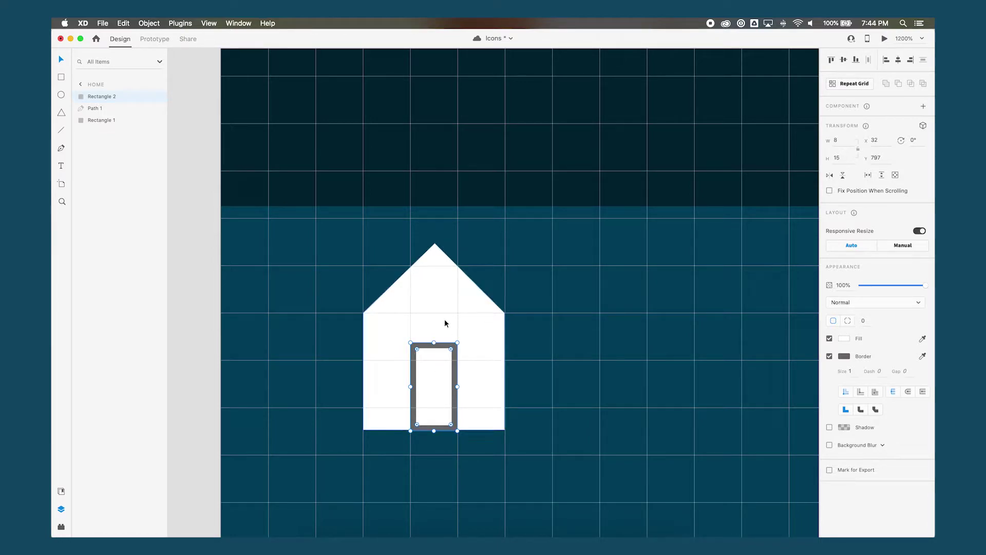
- Subtract the door rectangle from the house outline to cut out the doorway
{"action": "left_click", "coordinate": [418, 307], "text": "shift"}
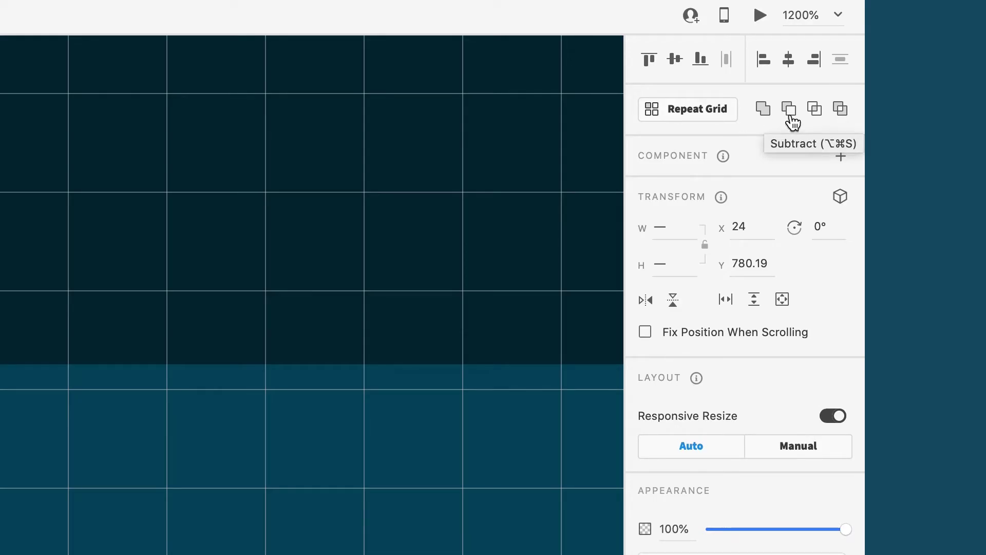
{"action": "left_click", "coordinate": [791, 118]}
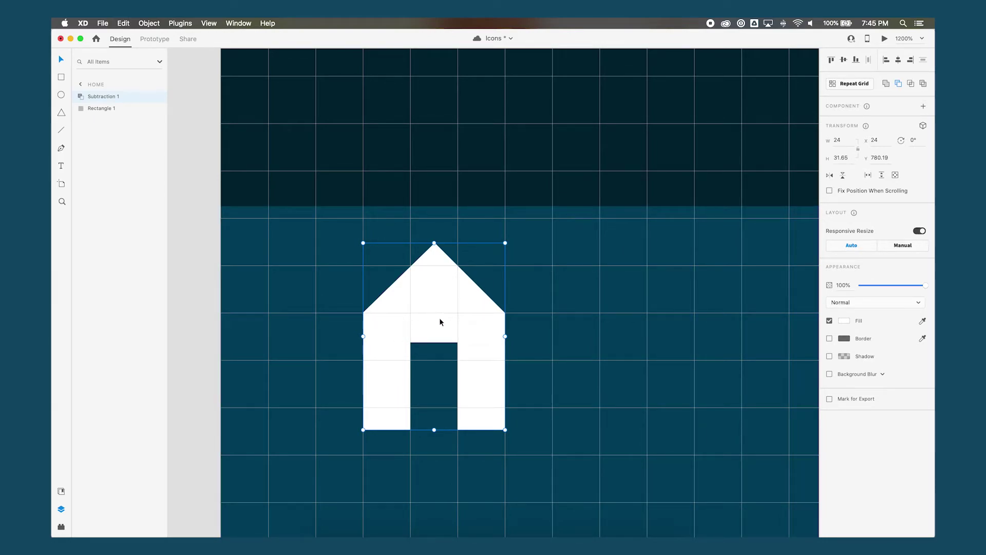
{"action": "left_click", "coordinate": [522, 323]}
{"action": "key", "text": "super+minus"}
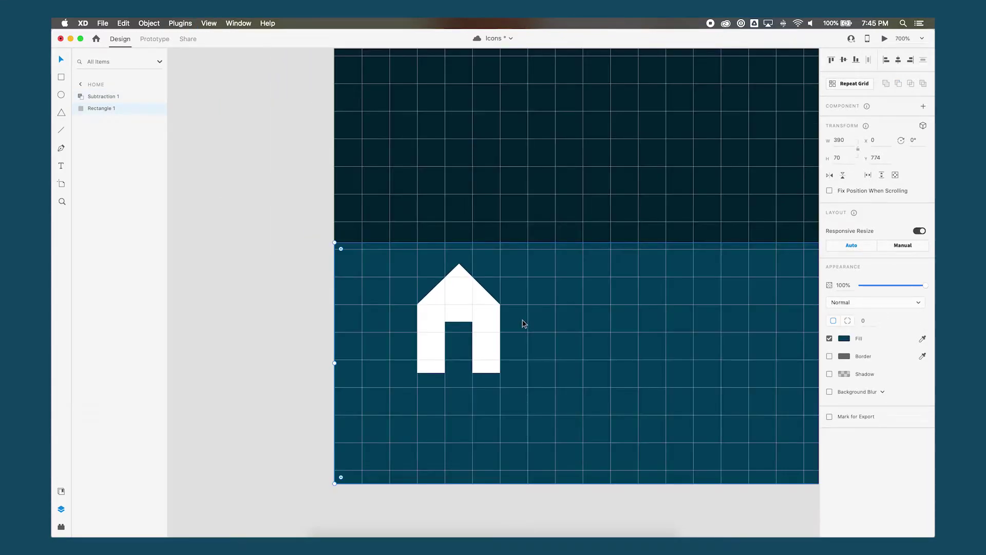
{"action": "key", "text": "super+apostrophe"}
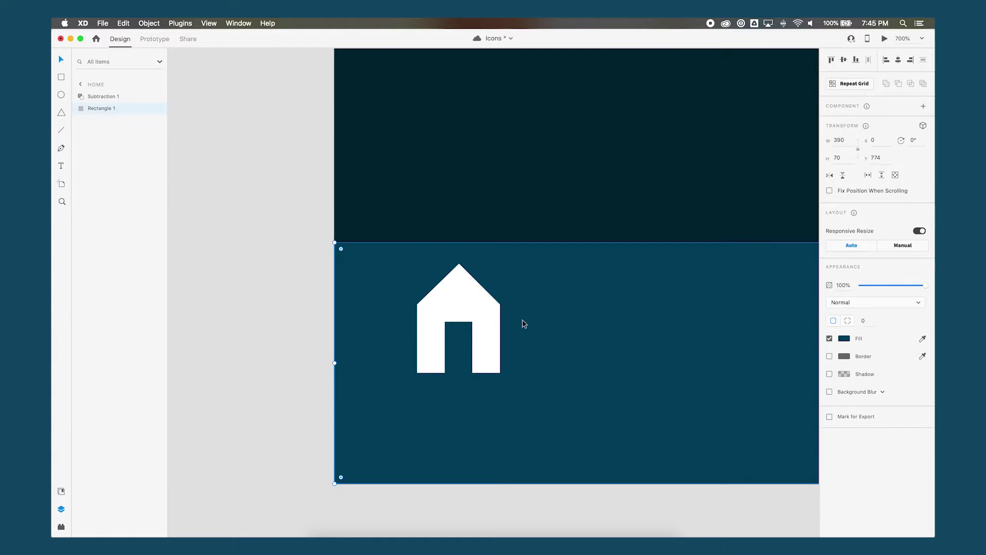
{"action": "key", "text": "super+equal"}
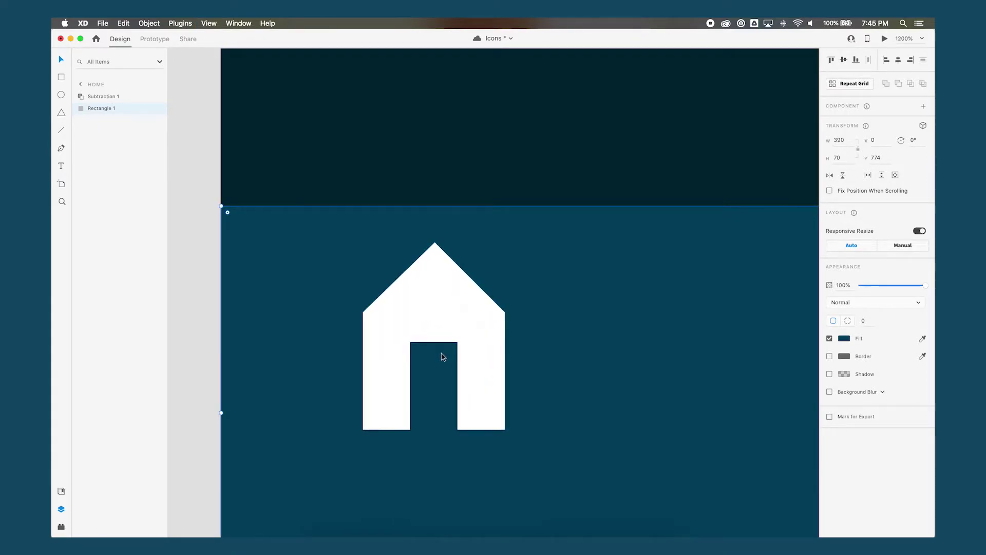
- Lower the door cut-out's top to height 14 and check the house outline's anchor points
{"action": "double_click", "coordinate": [455, 344]}
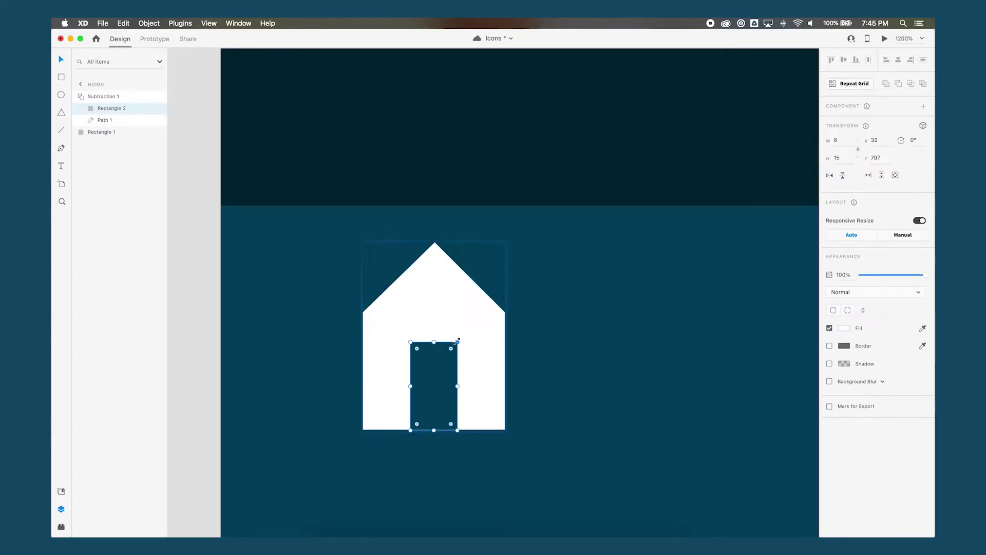
{"action": "left_click_drag", "start_coordinate": [434, 341], "coordinate": [433, 350]}
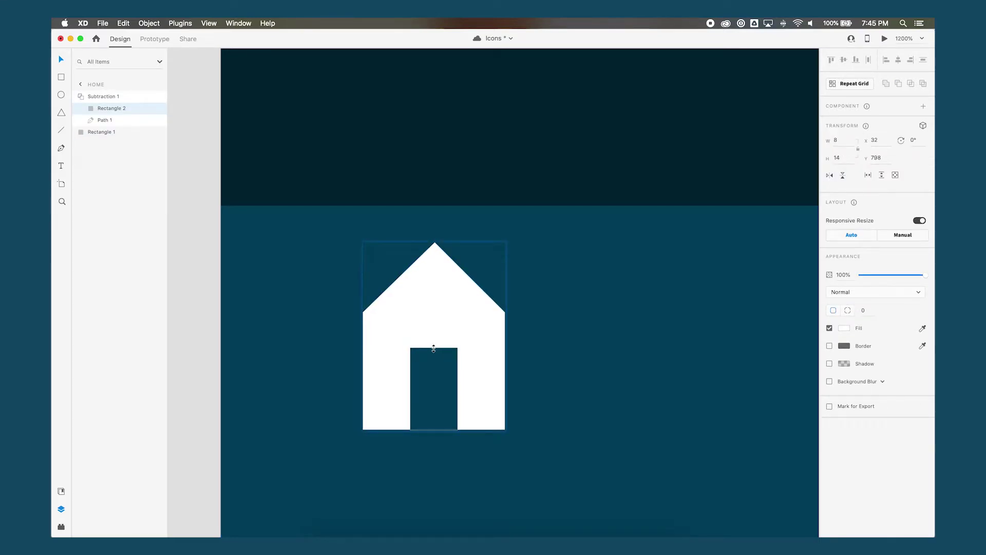
{"action": "left_click", "coordinate": [583, 382]}
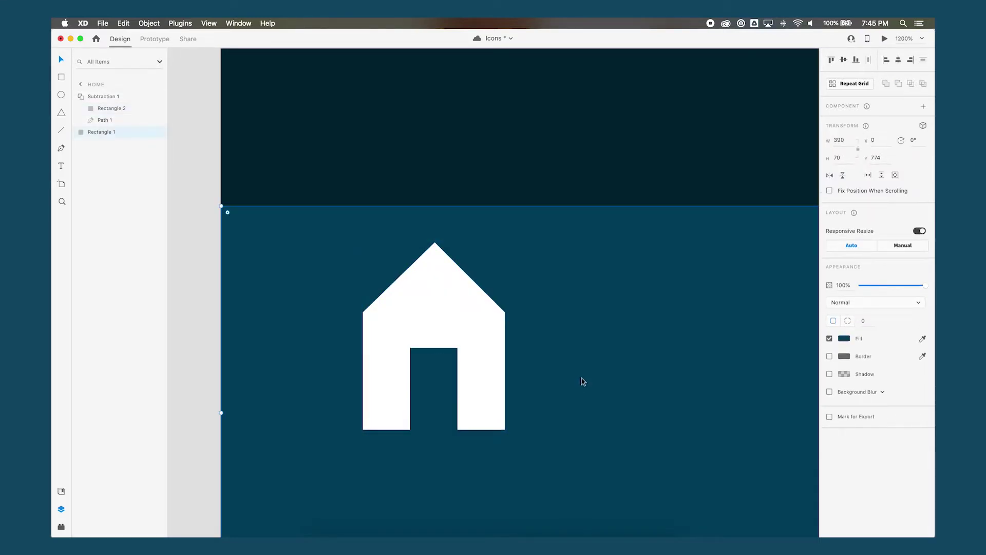
{"action": "key", "text": "super+minus"}
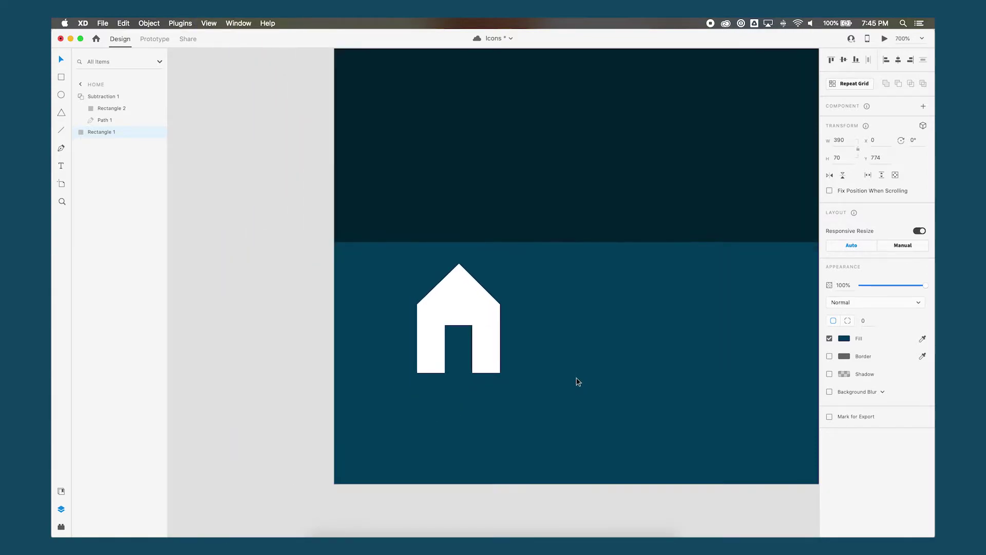
{"action": "double_click", "coordinate": [458, 354]}
{"action": "left_click", "coordinate": [430, 355]}
{"action": "double_click", "coordinate": [431, 354]}
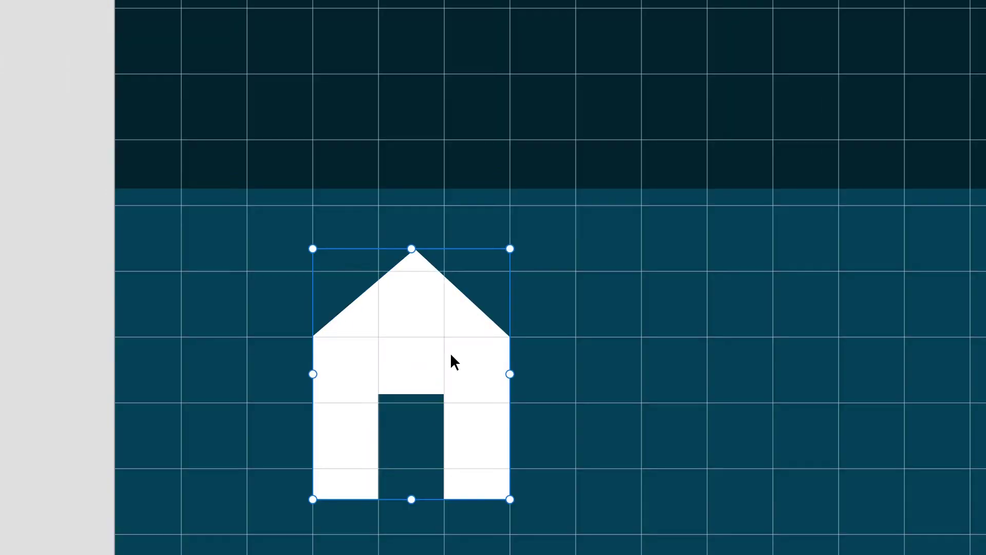
{"action": "double_click", "coordinate": [475, 314]}
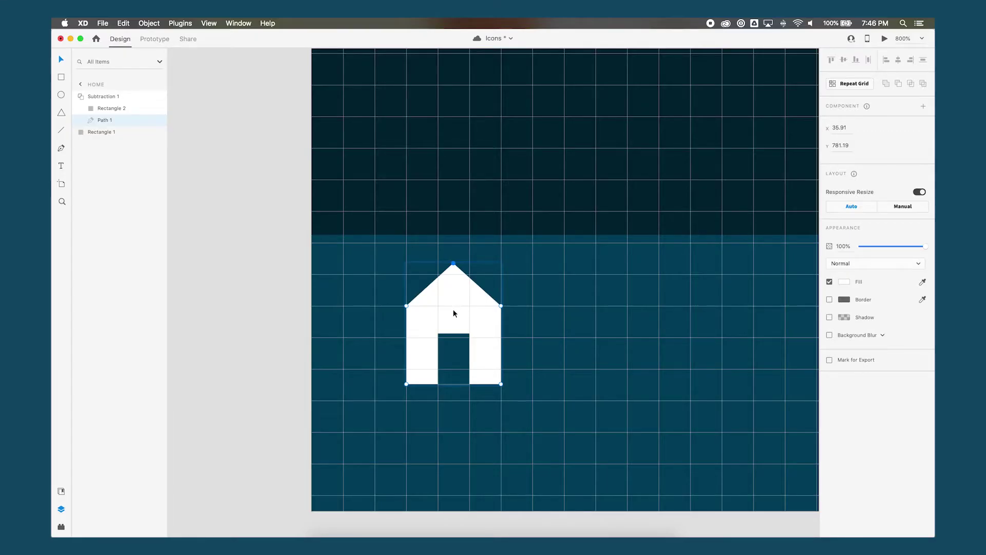
{"action": "left_click", "coordinate": [326, 324]}
{"action": "left_click", "coordinate": [278, 338]}
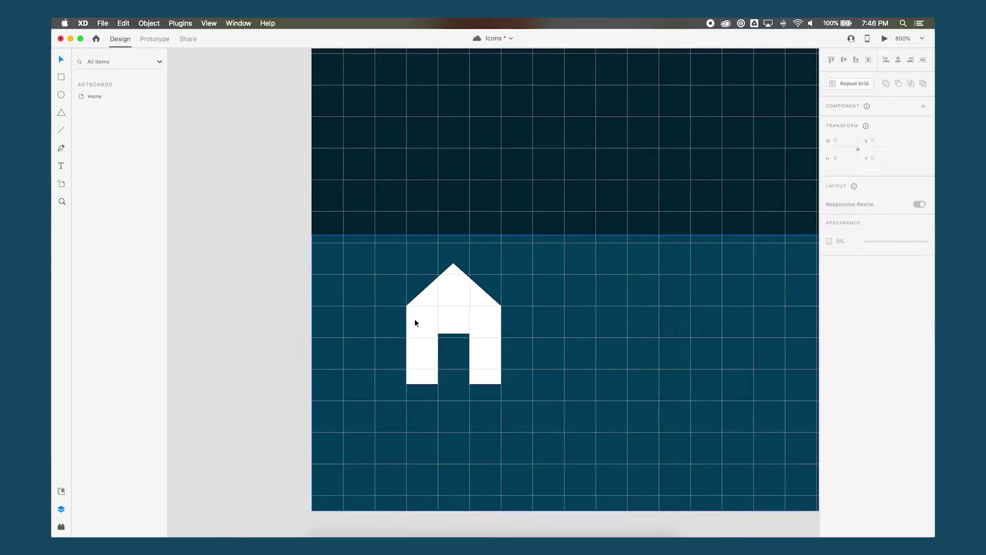
- Move the house icon about 33 px down and hide the layout grid
{"action": "left_click_drag", "start_coordinate": [451, 308], "coordinate": [451, 328]}
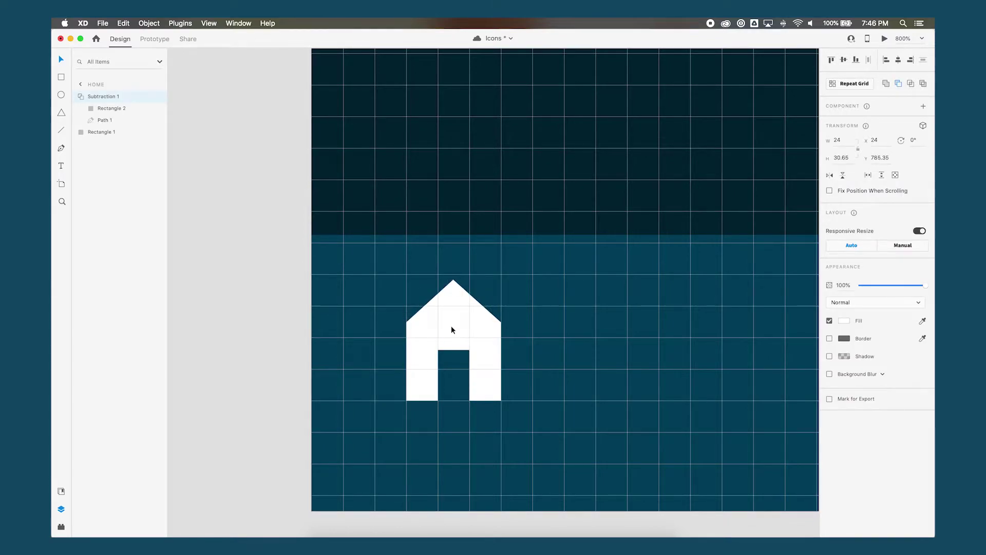
{"action": "double_click", "coordinate": [456, 282]}
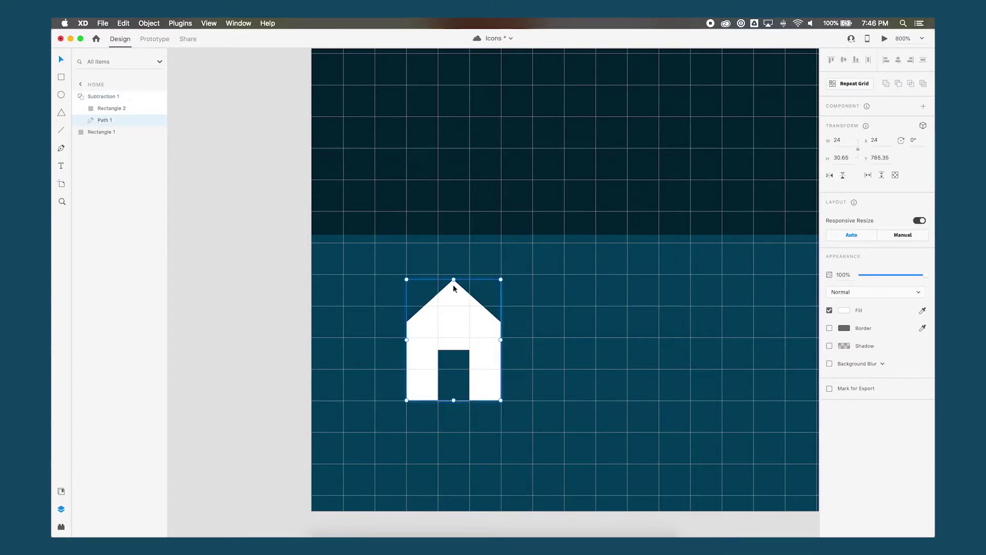
{"action": "double_click", "coordinate": [454, 282]}
{"action": "key", "text": "Escape"}
{"action": "key", "text": "Escape"}
{"action": "left_click", "coordinate": [458, 323]}
{"action": "key", "text": "super+apostrophe"}
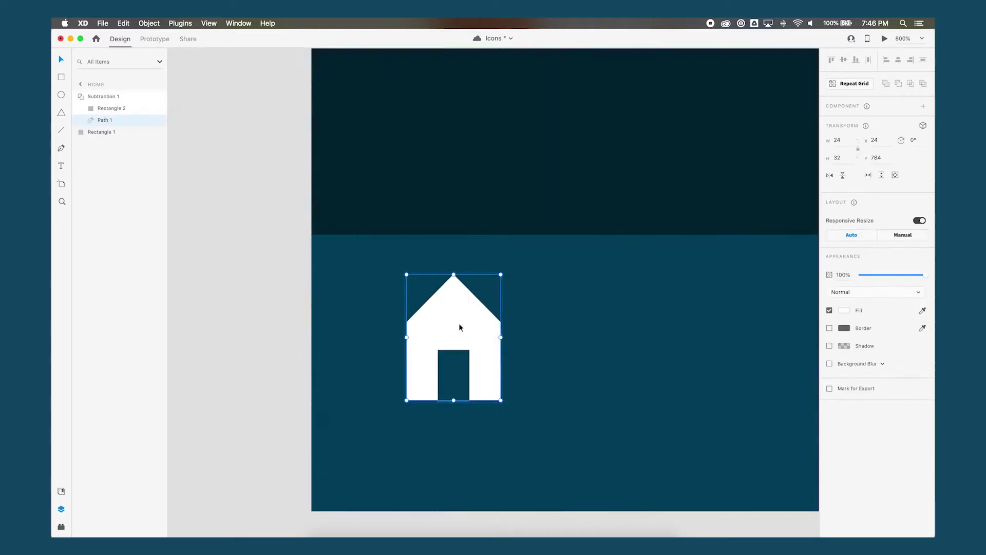
{"action": "left_click", "coordinate": [292, 379]}
{"action": "scroll", "coordinate": [292, 379], "scroll_direction": "down", "scroll_amount": 2}
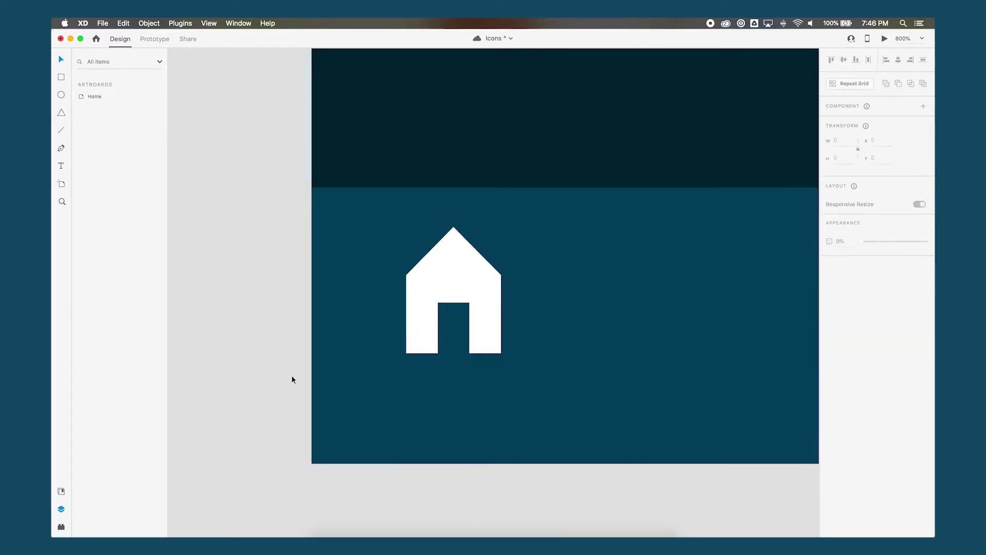
- Lower the house icon's top so it measures 24 × 30 at y 786
{"action": "left_click", "coordinate": [454, 291]}
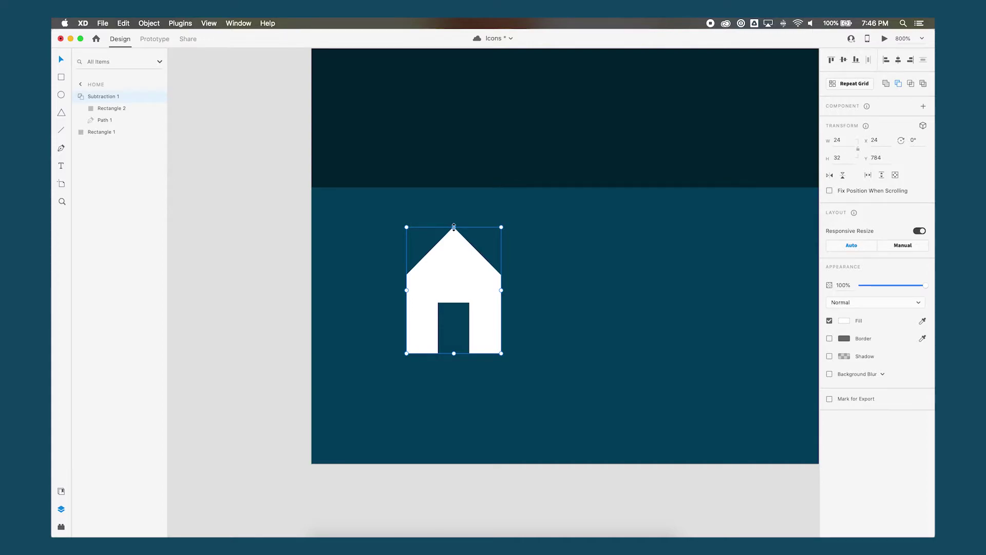
{"action": "left_click_drag", "start_coordinate": [453, 226], "coordinate": [457, 234]}
{"action": "left_click", "coordinate": [269, 273]}
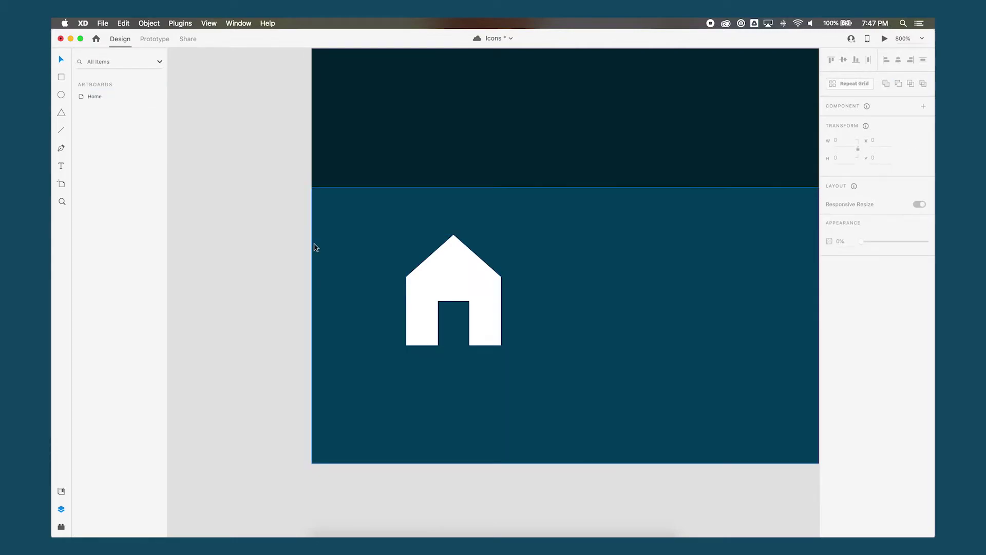
{"action": "key", "text": "super+equal"}
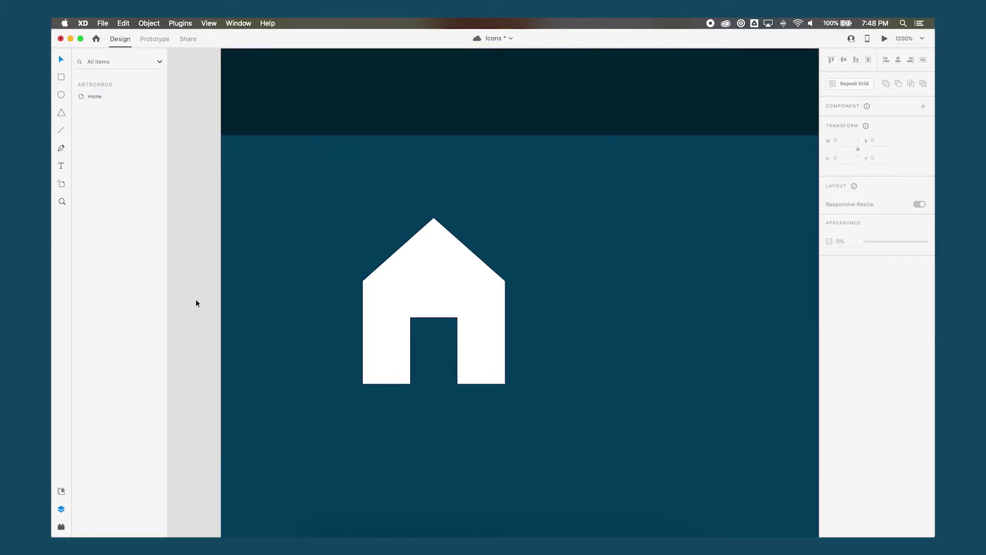
- Extend the door cut-out to height 15.37 so it opens through the house base, and save
{"action": "left_click", "coordinate": [467, 279]}
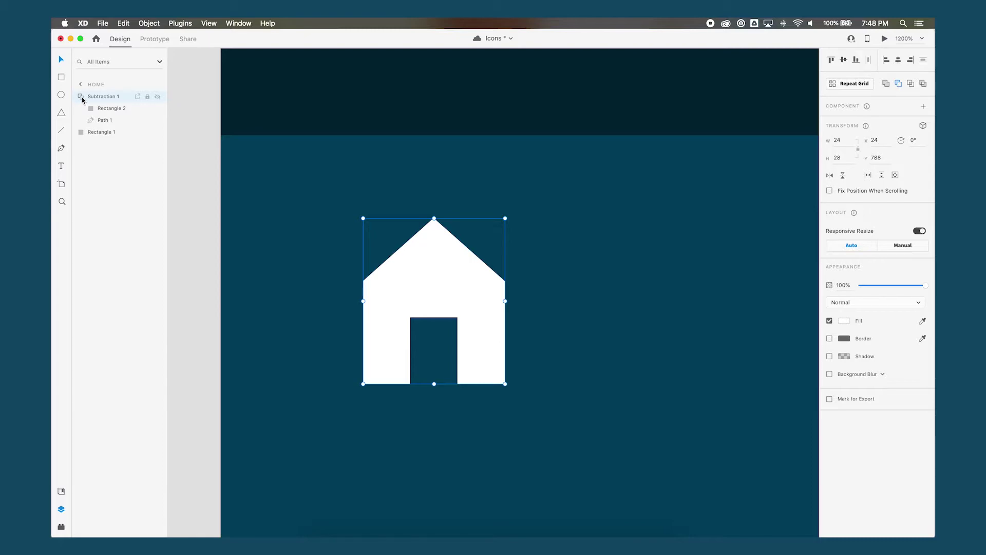
{"action": "left_click", "coordinate": [108, 109]}
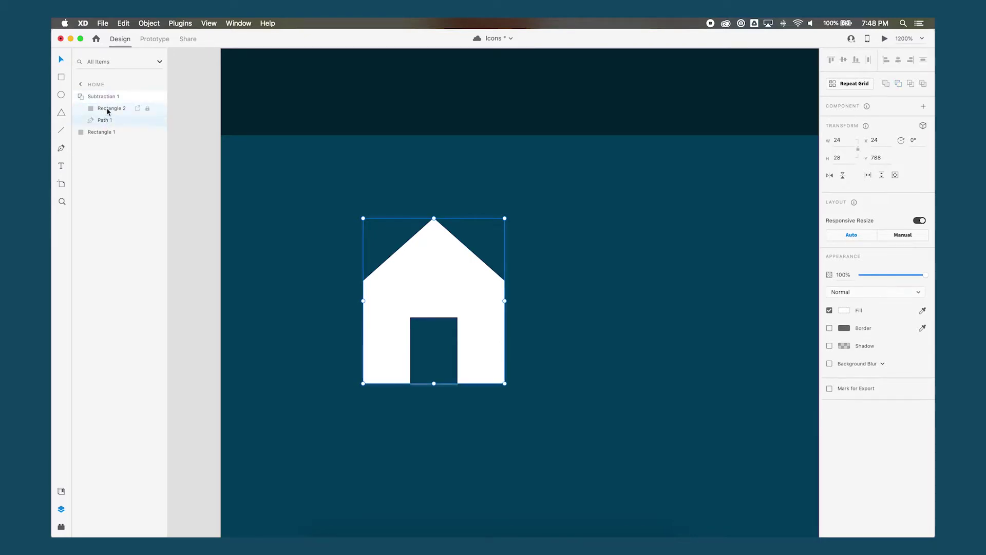
{"action": "left_click", "coordinate": [105, 120]}
{"action": "left_click", "coordinate": [110, 109]}
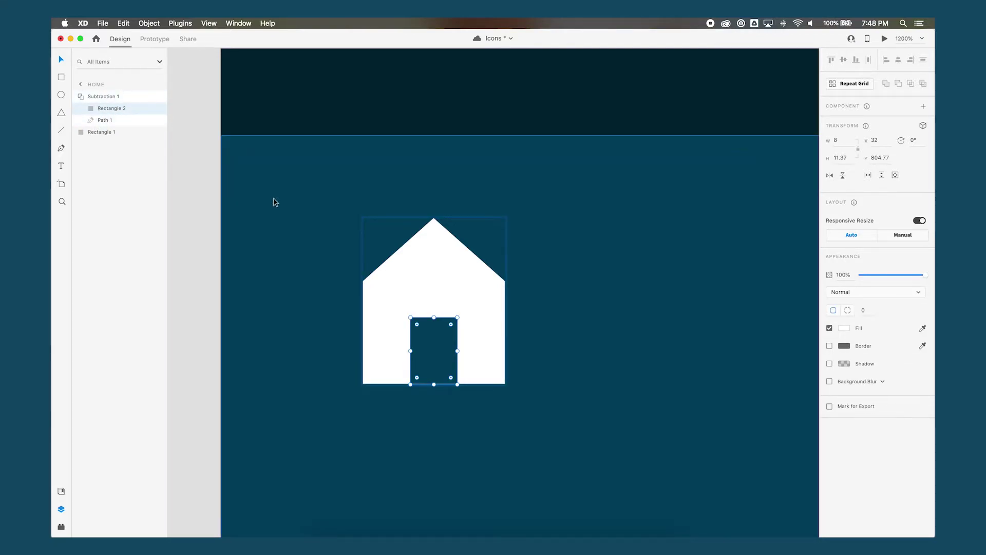
{"action": "left_click_drag", "start_coordinate": [434, 385], "coordinate": [431, 427]}
{"action": "left_click_drag", "start_coordinate": [434, 426], "coordinate": [435, 408]}
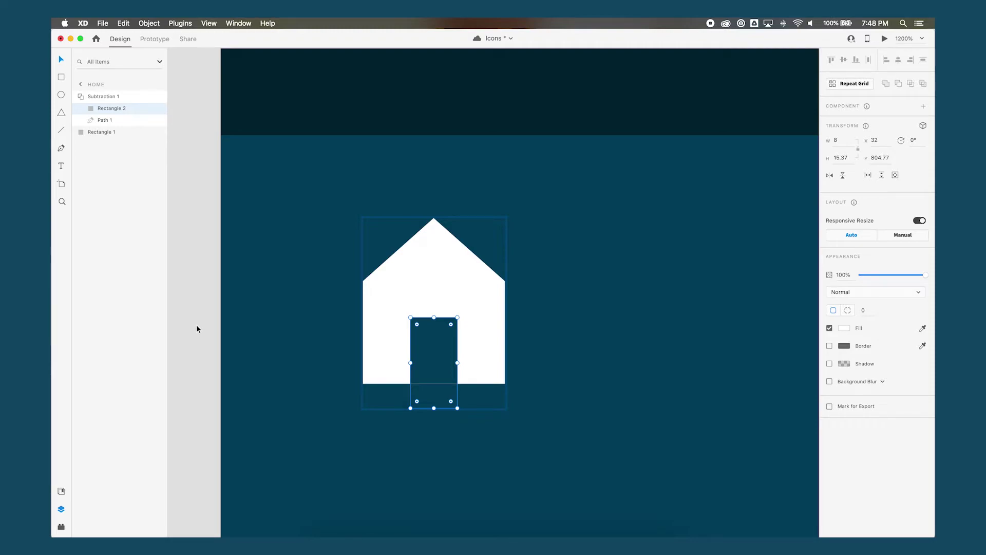
{"action": "key", "text": "super+s"}
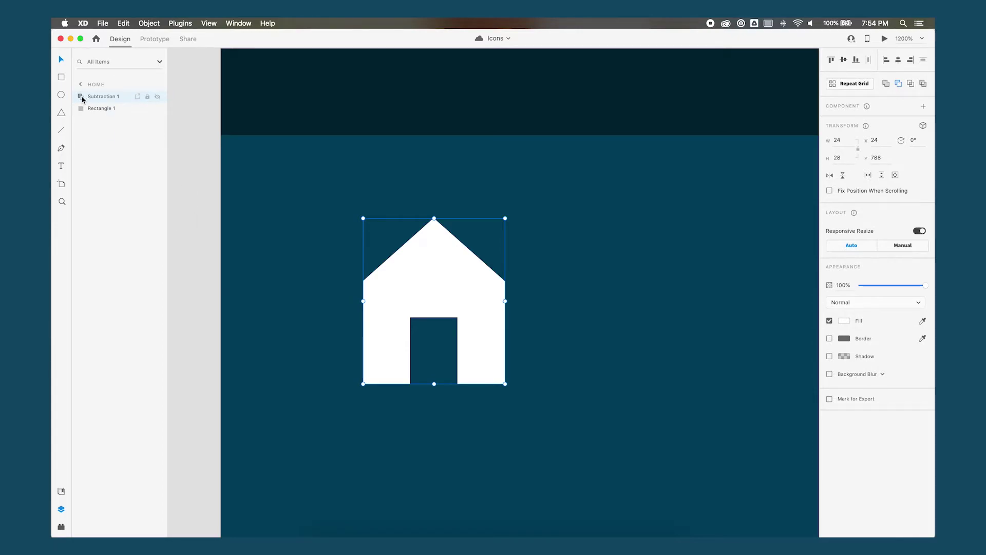
- Convert the house subtraction group into a single path with Object > Path > Convert to Path
{"action": "left_click", "coordinate": [148, 24]}
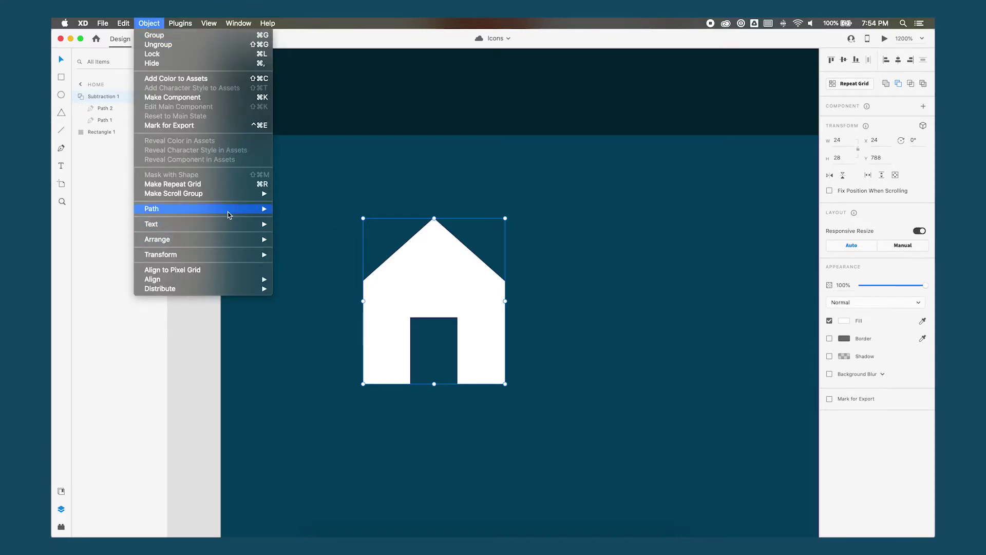
{"action": "mouse_move", "coordinate": [231, 210]}
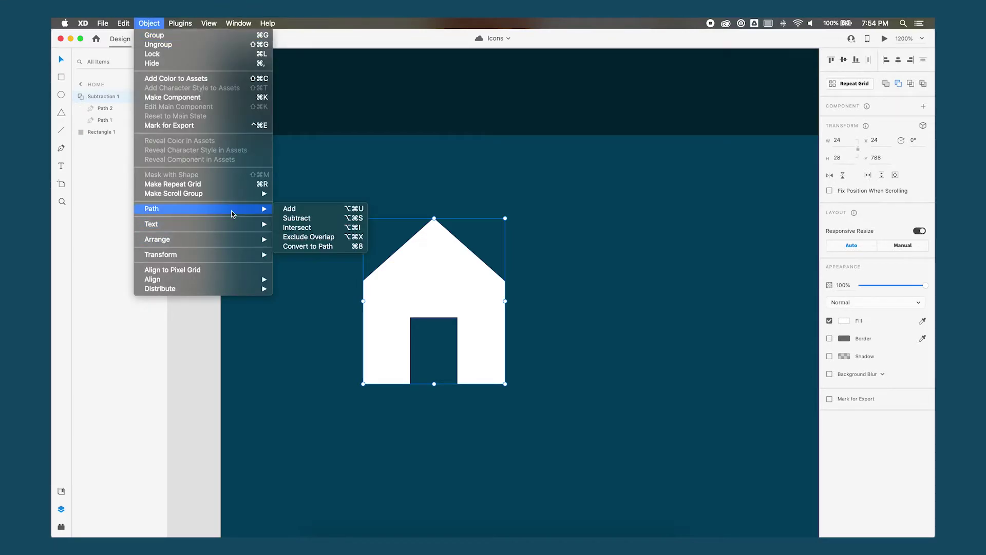
{"action": "left_click", "coordinate": [341, 246]}
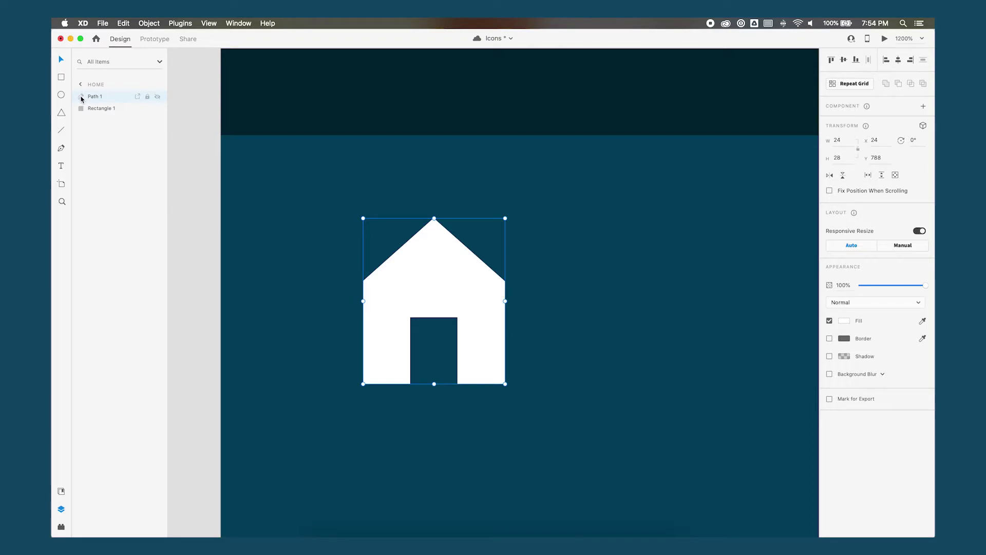
{"action": "key", "text": "super+z"}
{"action": "left_click", "coordinate": [83, 98]}
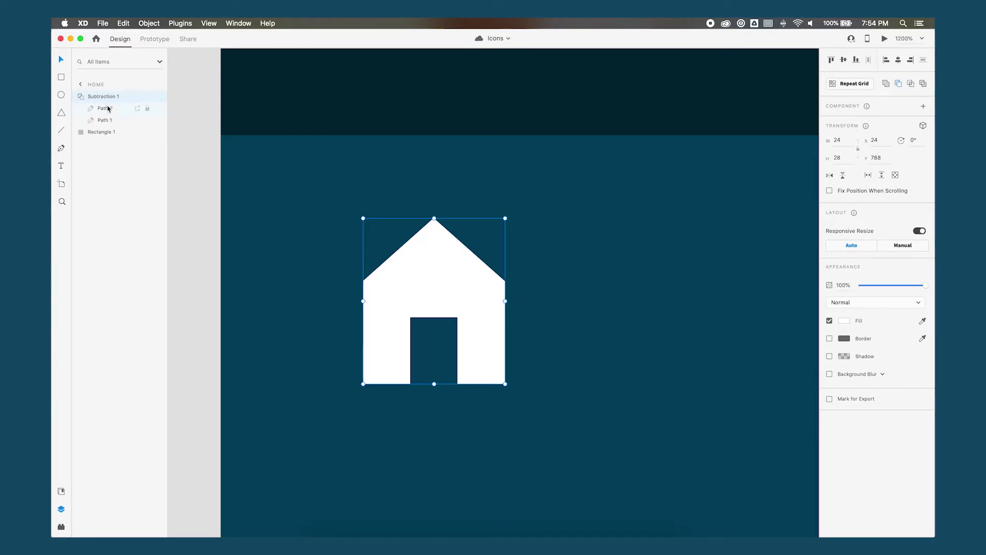
{"action": "key", "text": "super+shift+z"}
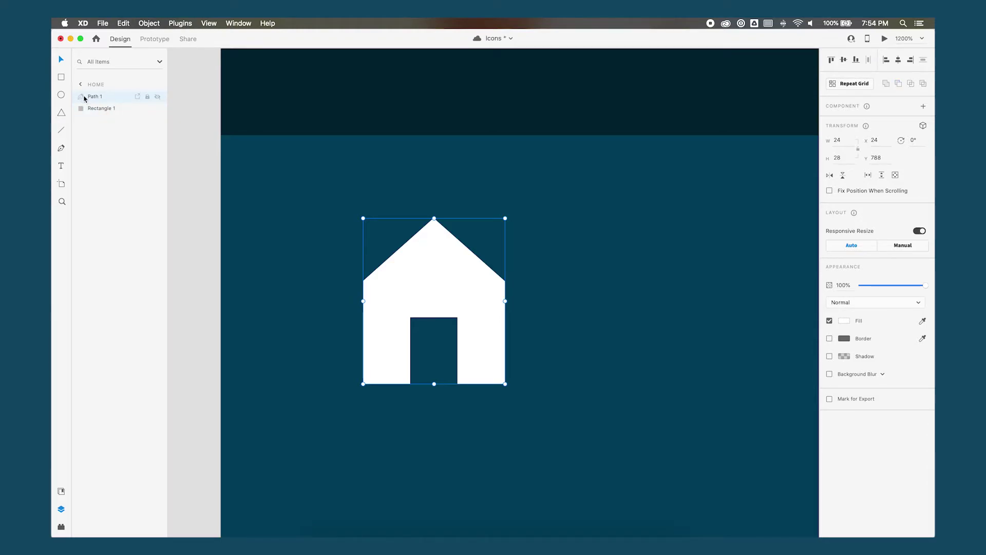
- Try arching the door's top in point editing, then undo it and exit editing
{"action": "double_click", "coordinate": [425, 276]}
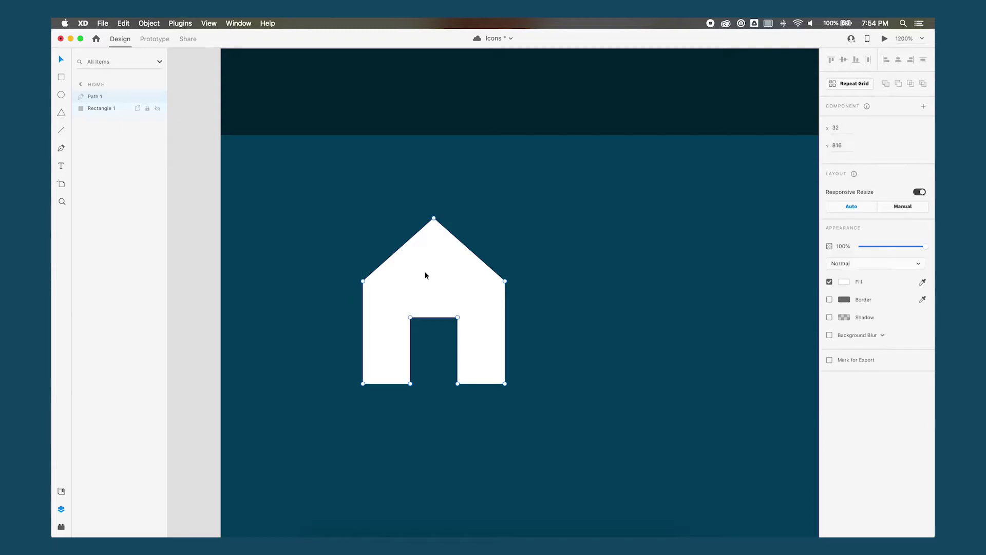
{"action": "left_click", "coordinate": [411, 318]}
{"action": "mouse_move", "coordinate": [414, 322]}
{"action": "left_mouse_down"}
{"action": "mouse_move", "coordinate": [452, 297]}
{"action": "mouse_move", "coordinate": [409, 322]}
{"action": "left_mouse_up"}
{"action": "key", "text": "super+z"}
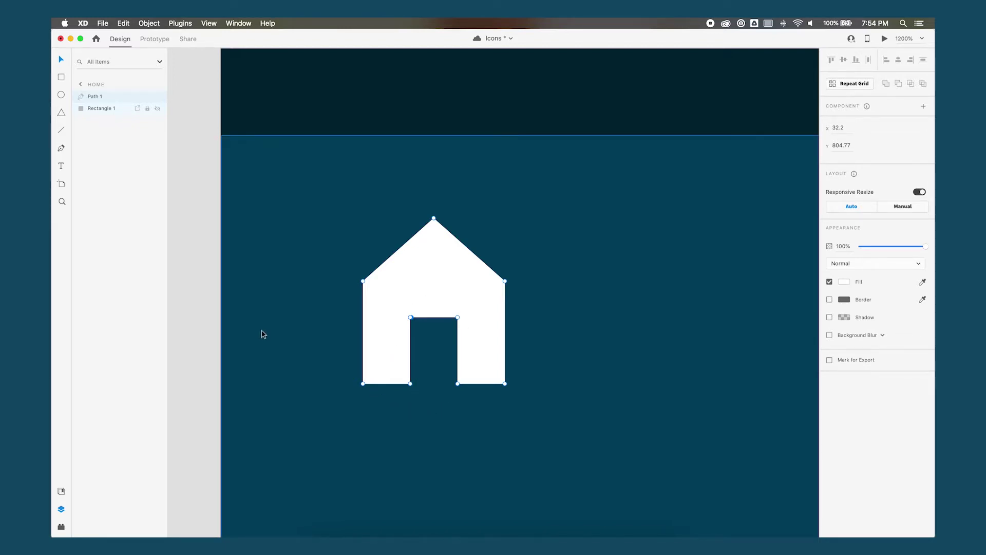
{"action": "key", "text": "Escape"}
- Draw a borderless 24×24 white circle at x 64, y 792 beside the house, then duplicate it
{"action": "key", "text": "super+minus"}
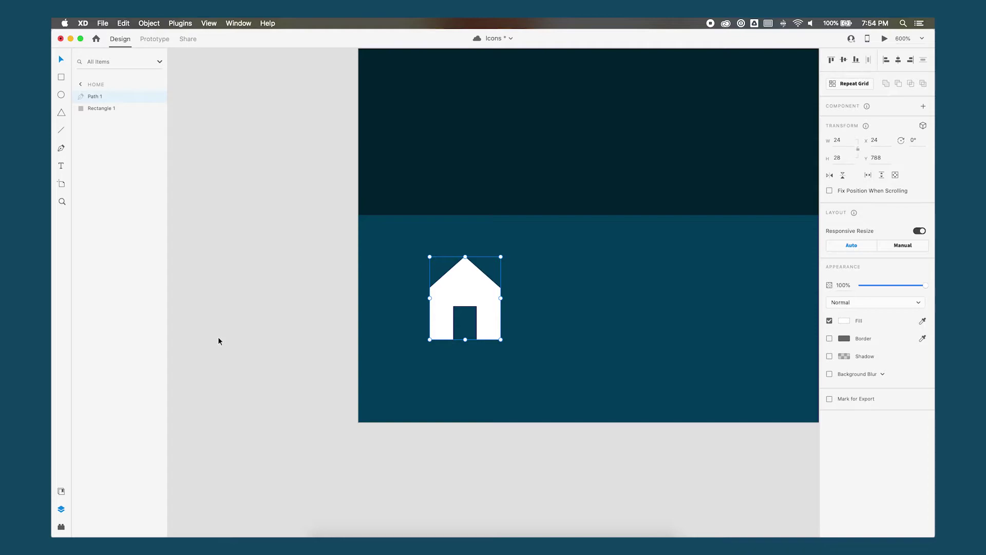
{"action": "left_click_drag", "start_coordinate": [587, 301], "coordinate": [518, 299]}
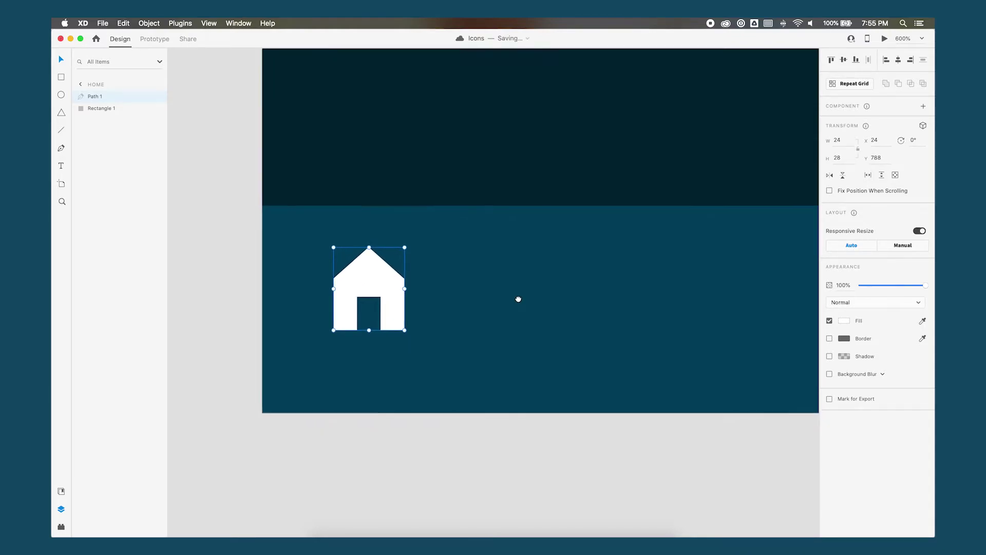
{"action": "scroll", "coordinate": [519, 302], "scroll_direction": "up", "scroll_amount": 2}
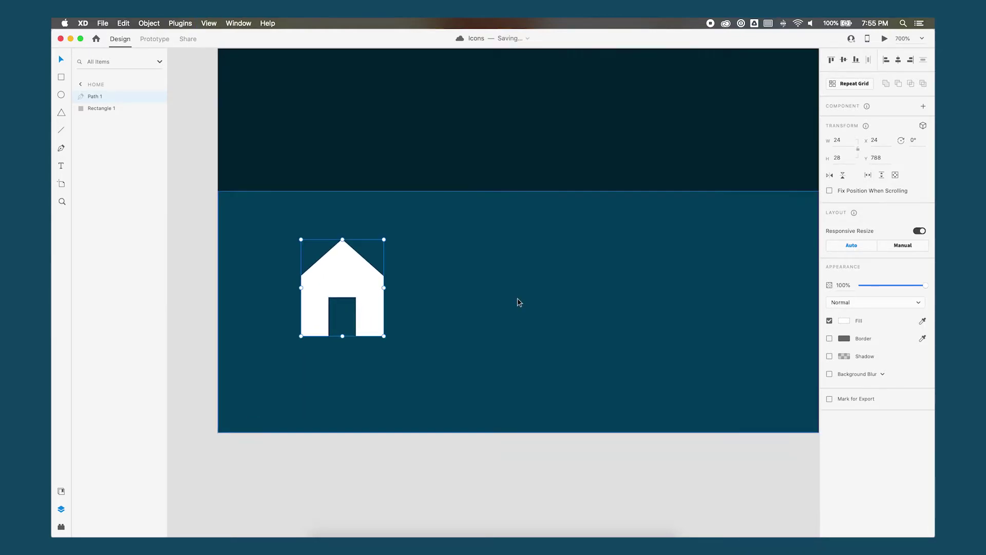
{"action": "scroll", "coordinate": [519, 301], "scroll_direction": "up", "scroll_amount": 1}
{"action": "left_click", "coordinate": [435, 246]}
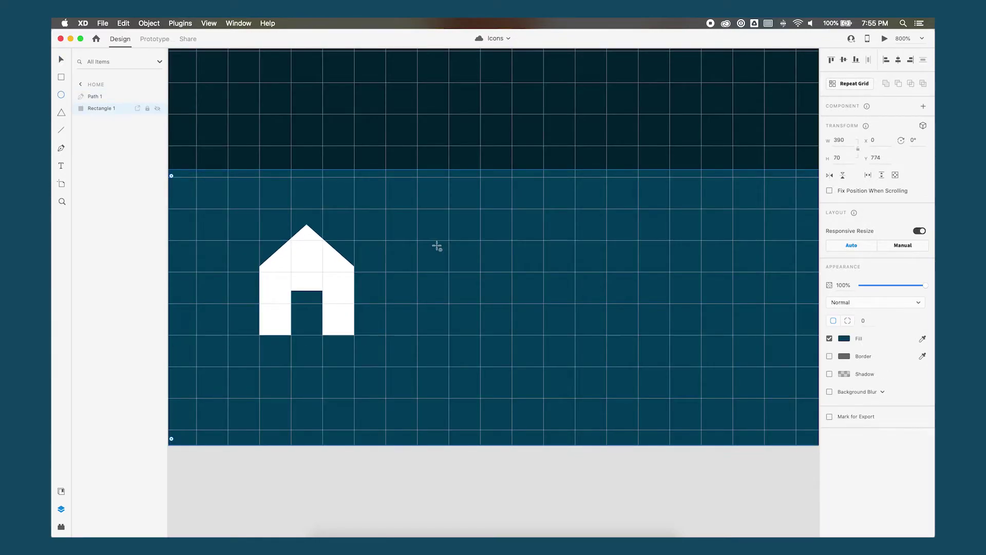
{"action": "left_click", "coordinate": [61, 95]}
{"action": "left_click_drag", "start_coordinate": [418, 241], "coordinate": [512, 335]}
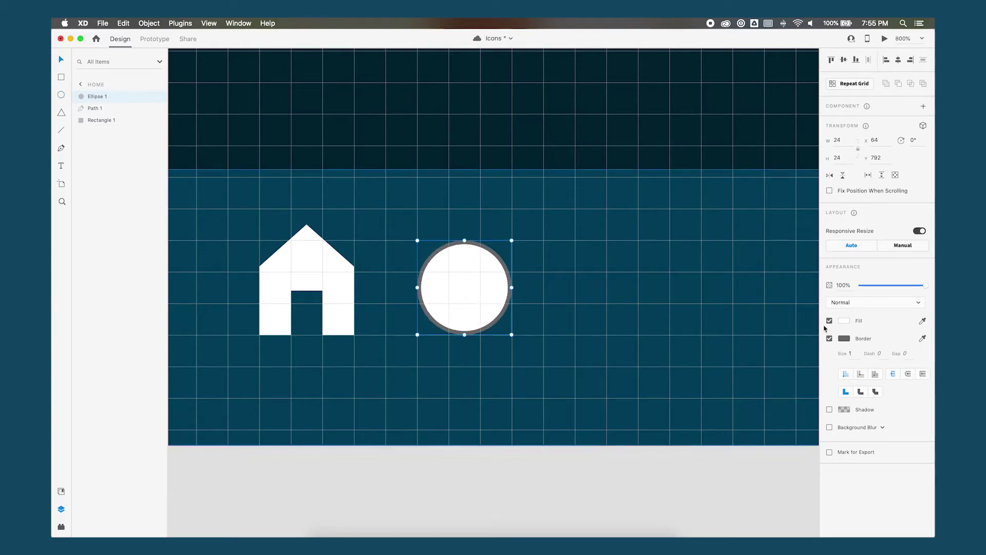
{"action": "left_click", "coordinate": [829, 338]}
{"action": "key", "text": "v"}
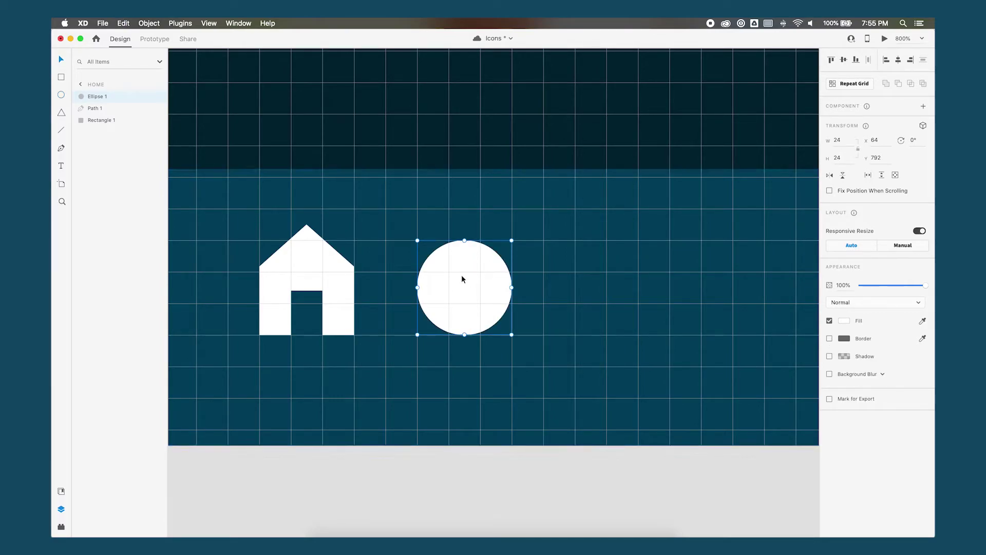
{"action": "key", "text": "super+d"}
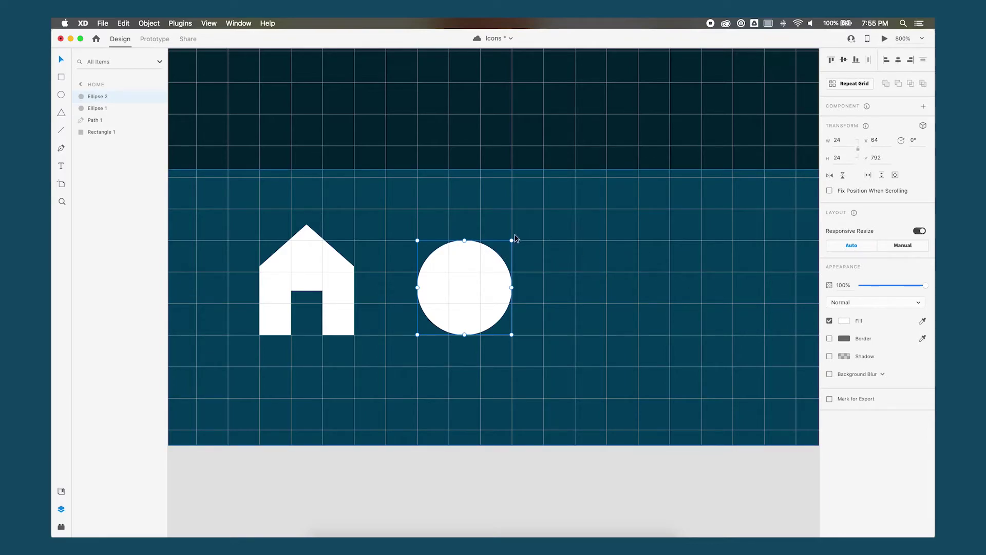
- Fill the duplicate circle with light grey #E3E3E3
{"action": "left_click", "coordinate": [844, 320]}
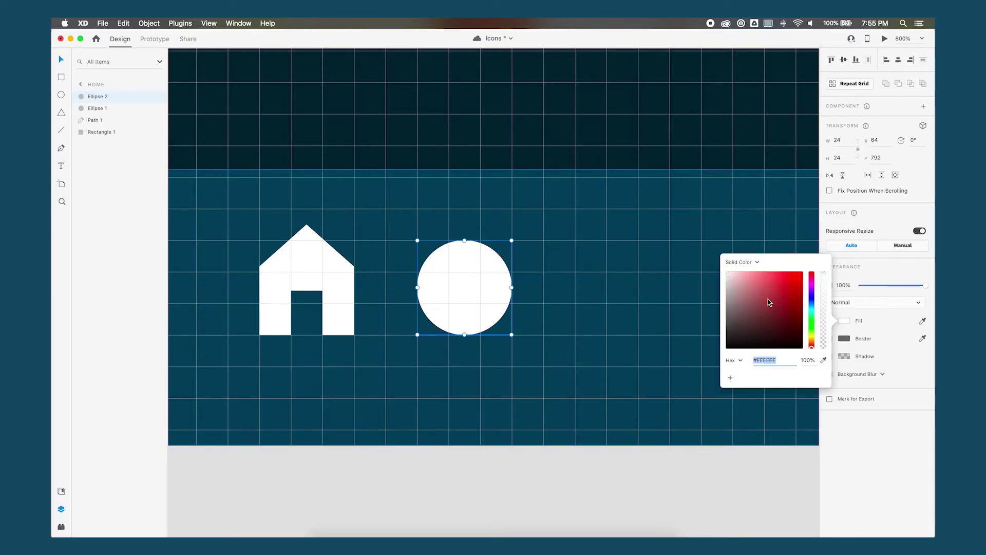
{"action": "left_click", "coordinate": [724, 281]}
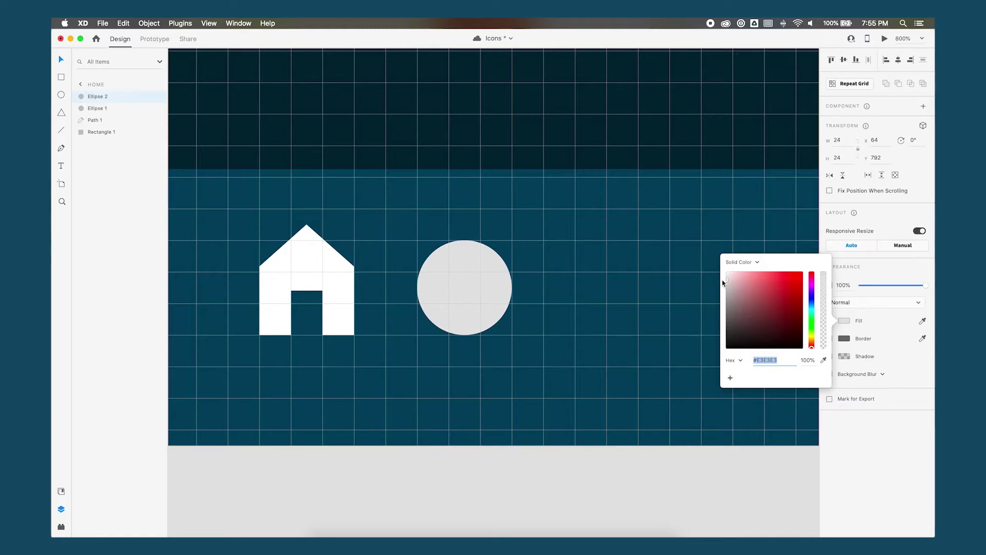
{"action": "left_click", "coordinate": [456, 272]}
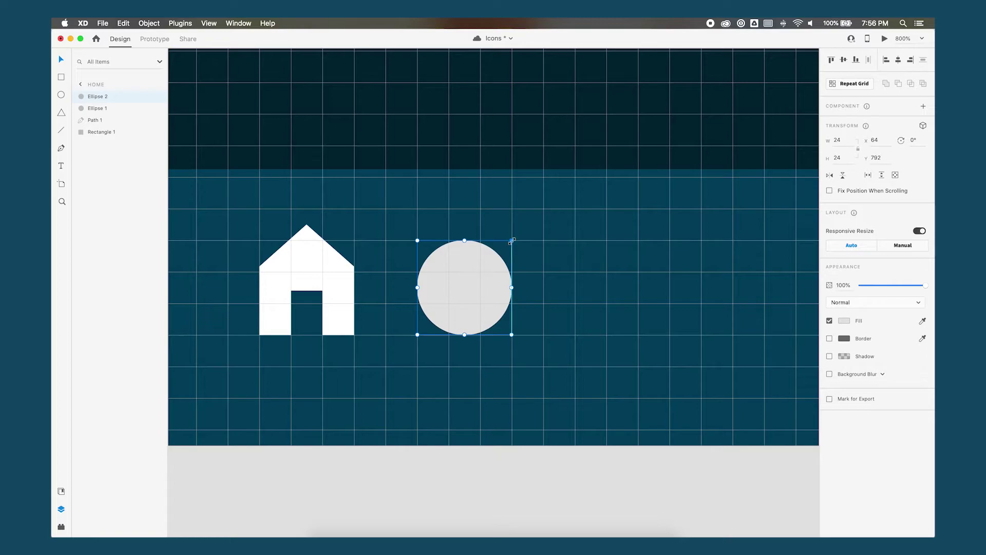
- Shrink the grey circle to 18×18, centred at x 67, y 795, and save the document
{"action": "mouse_move", "coordinate": [512, 241]}
{"action": "left_mouse_down"}
{"action": "mouse_move", "coordinate": [488, 253]}
{"action": "mouse_move", "coordinate": [500, 241]}
{"action": "left_mouse_up"}
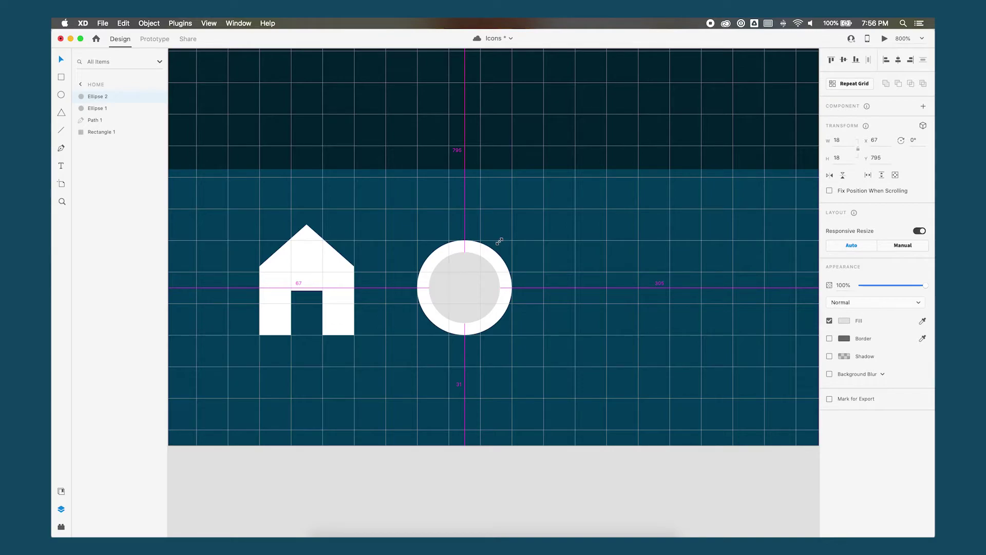
{"action": "left_click_drag", "start_coordinate": [500, 241], "coordinate": [499, 242]}
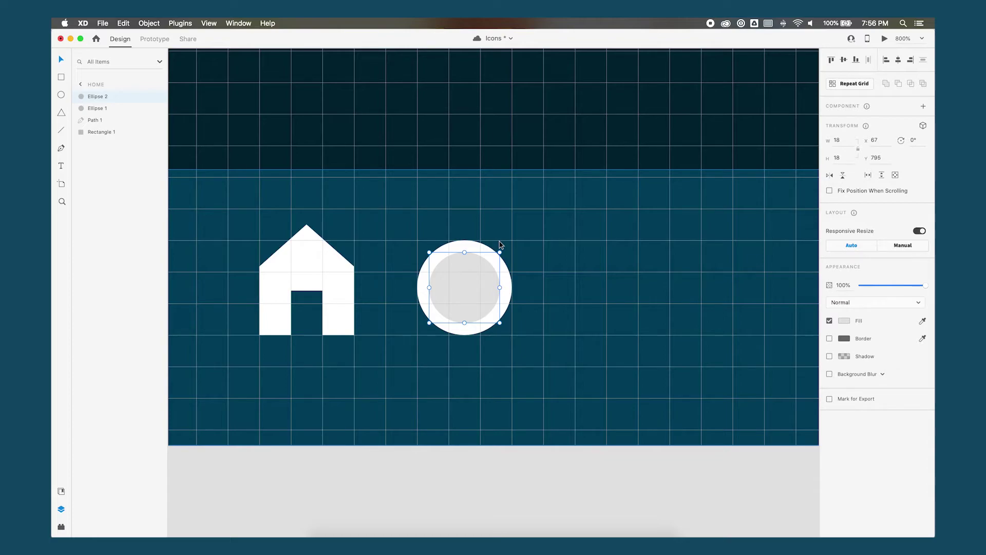
{"action": "left_click", "coordinate": [461, 243]}
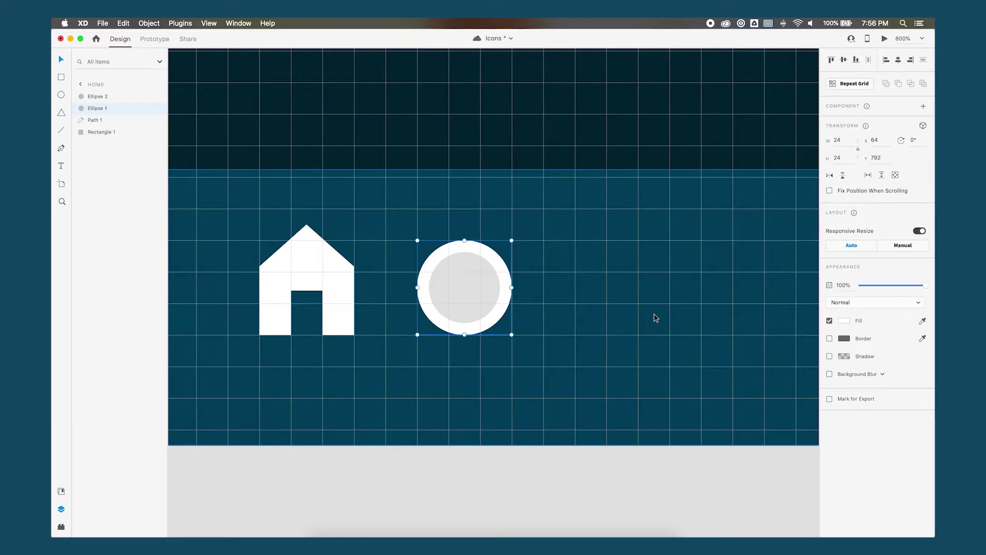
{"action": "key", "text": "cmd+s"}
{"action": "left_click", "coordinate": [473, 278]}
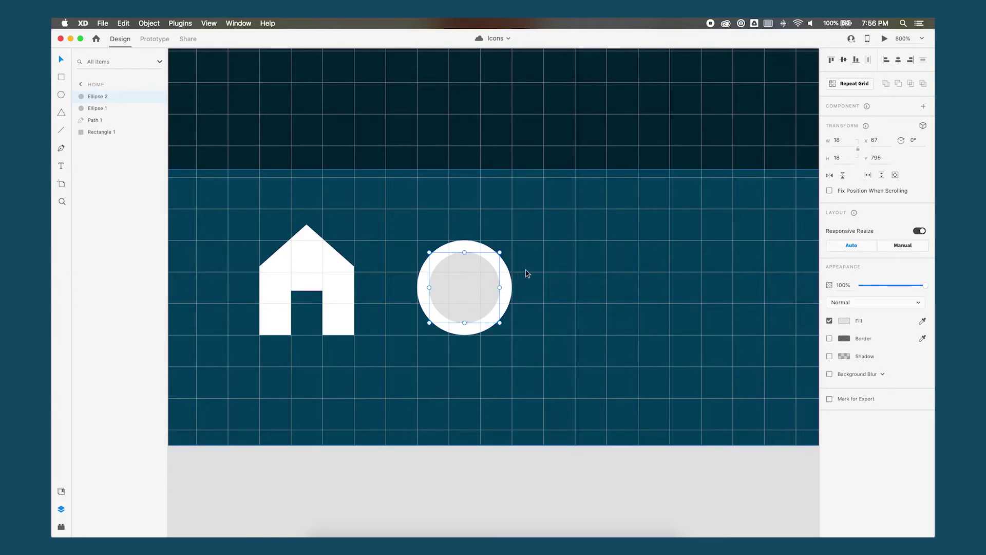
- Subtract the inner circle from the outer white circle to make a ring
{"action": "left_click", "coordinate": [474, 244], "text": "shift"}
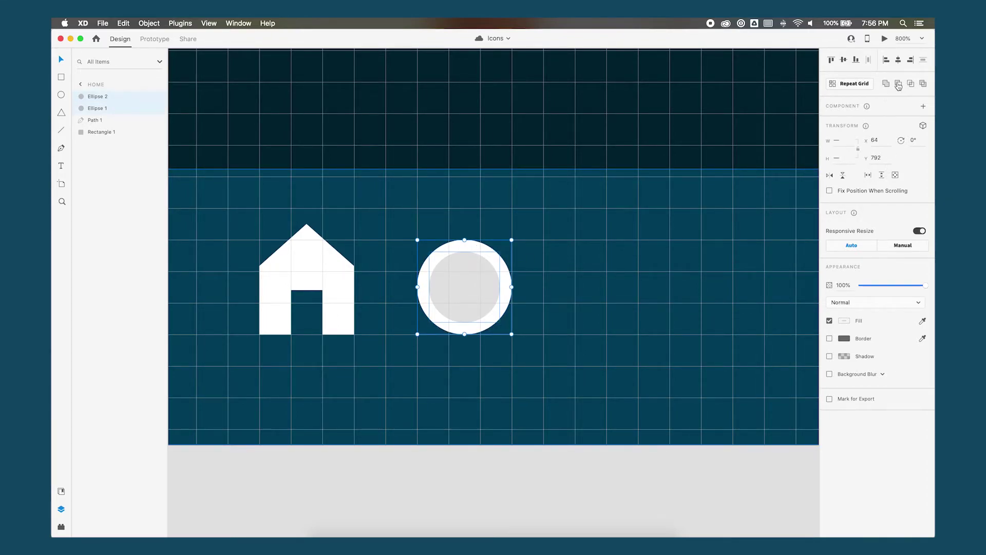
{"action": "left_click", "coordinate": [898, 84]}
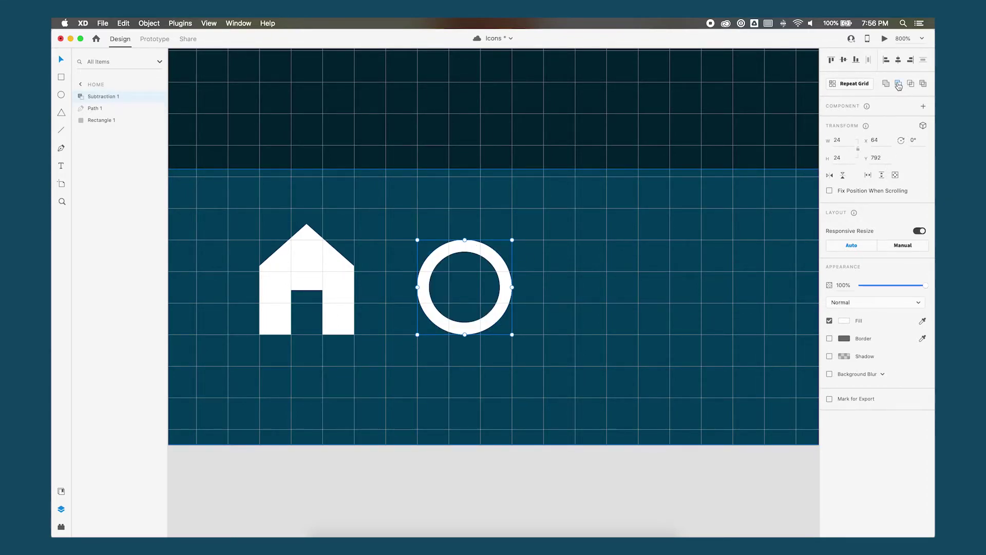
{"action": "left_click", "coordinate": [765, 342]}
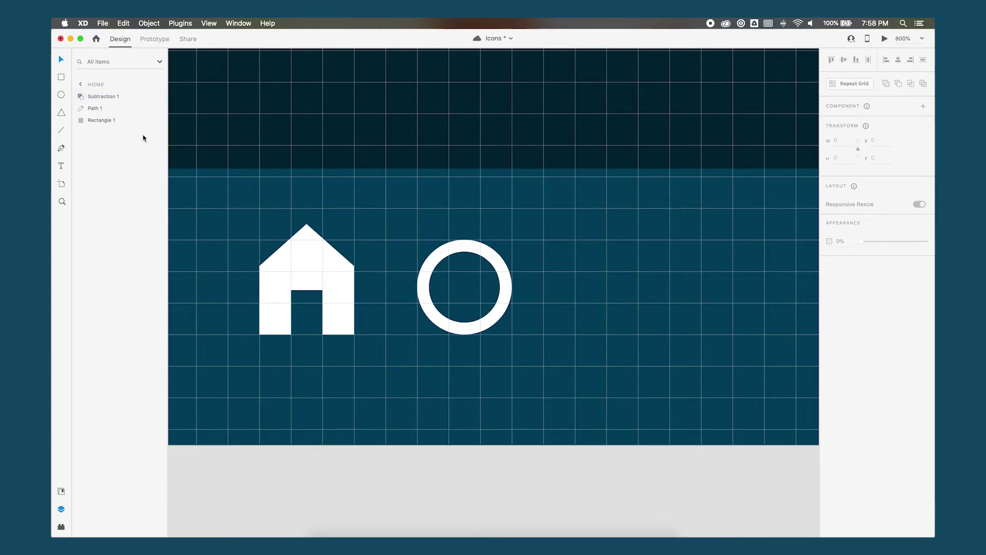
- Draw a thin borderless rectangle as the magnifier handle at the ring's lower right
{"action": "left_click", "coordinate": [61, 78]}
{"action": "left_click_drag", "start_coordinate": [550, 304], "coordinate": [563, 378]}
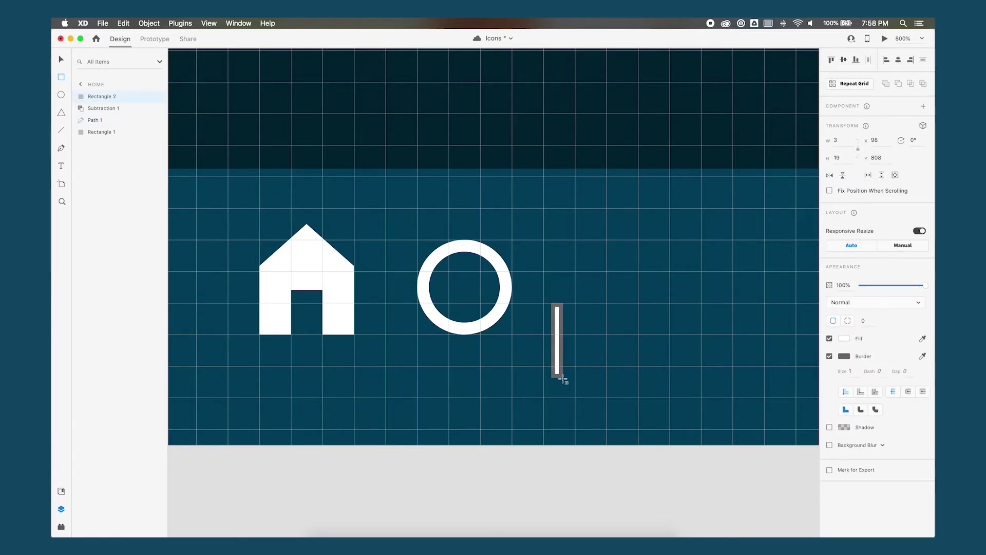
{"action": "left_click", "coordinate": [829, 356]}
{"action": "left_click_drag", "start_coordinate": [558, 336], "coordinate": [506, 309]}
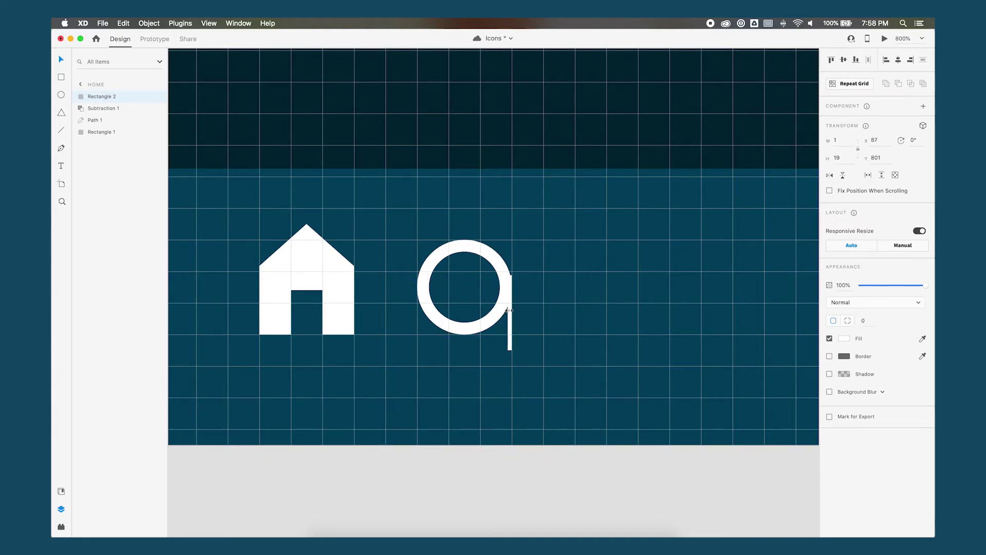
{"action": "mouse_move", "coordinate": [499, 310]}
{"action": "left_mouse_down"}
{"action": "mouse_move", "coordinate": [519, 313]}
{"action": "mouse_move", "coordinate": [500, 312]}
{"action": "left_mouse_up"}
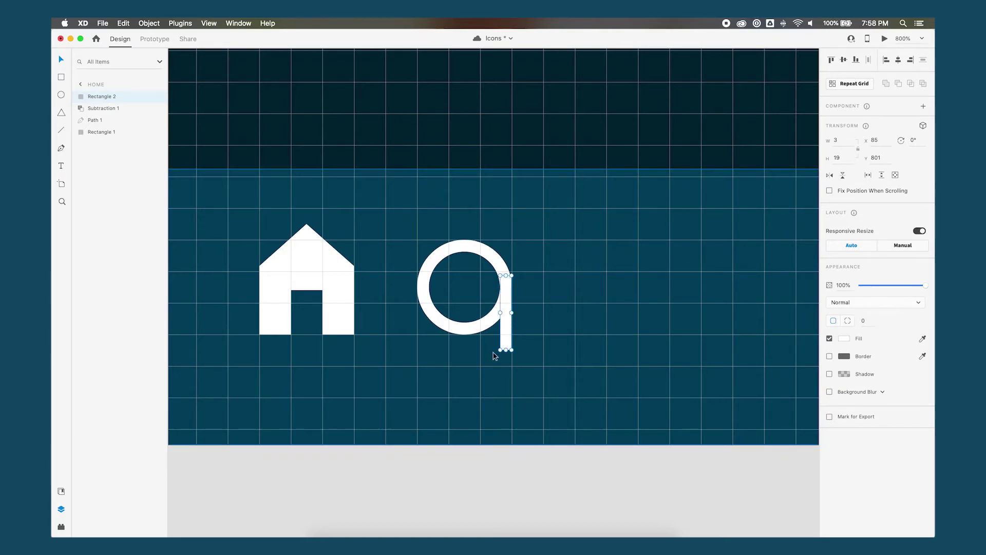
- Rotate the handle to -45°, shorten it, and unite it with the ring into a 28.08×28.09 magnifier
{"action": "left_click", "coordinate": [922, 147]}
{"action": "type", "text": "45"}
{"action": "key", "text": "Return"}
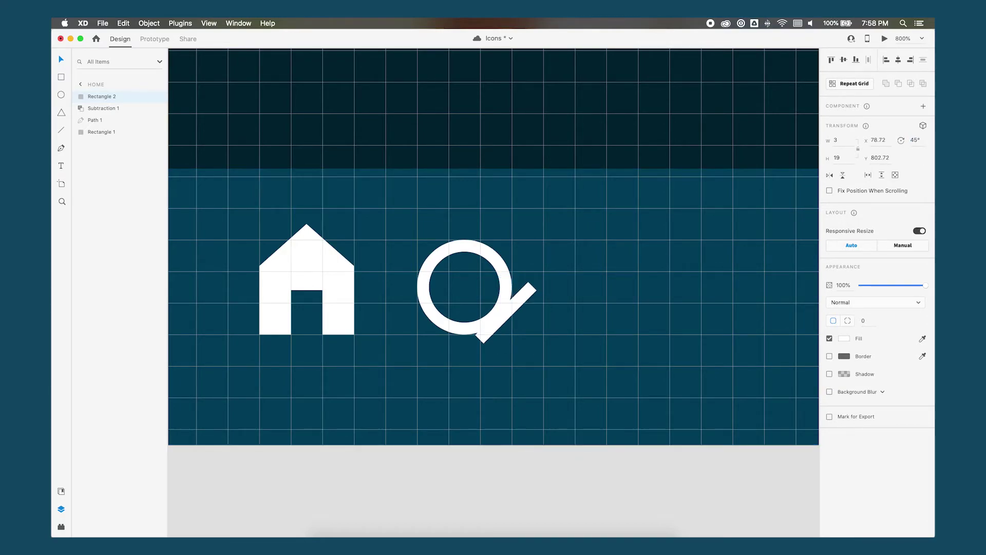
{"action": "type", "text": "-45"}
{"action": "key", "text": "Return"}
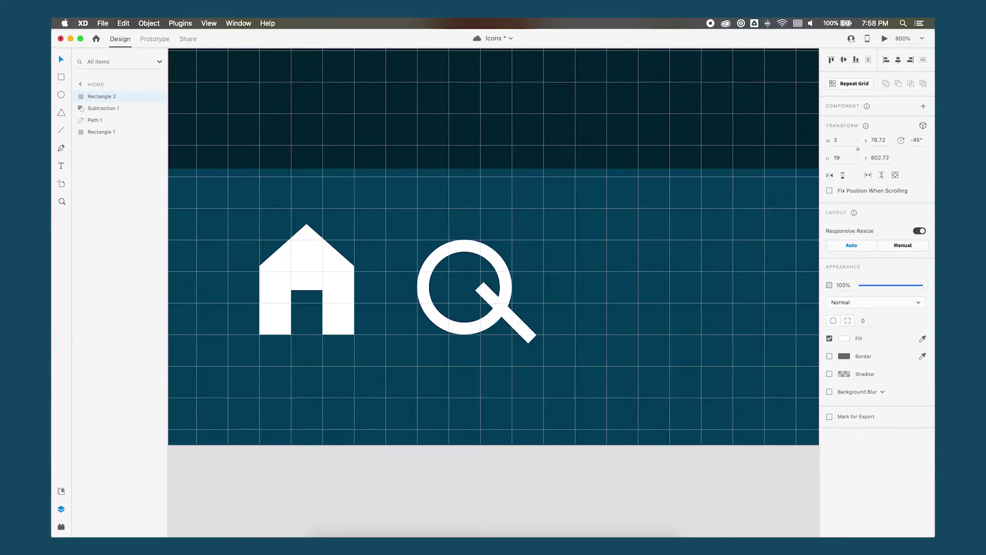
{"action": "left_click_drag", "start_coordinate": [518, 334], "coordinate": [528, 354]}
{"action": "key", "text": "cmd+z"}
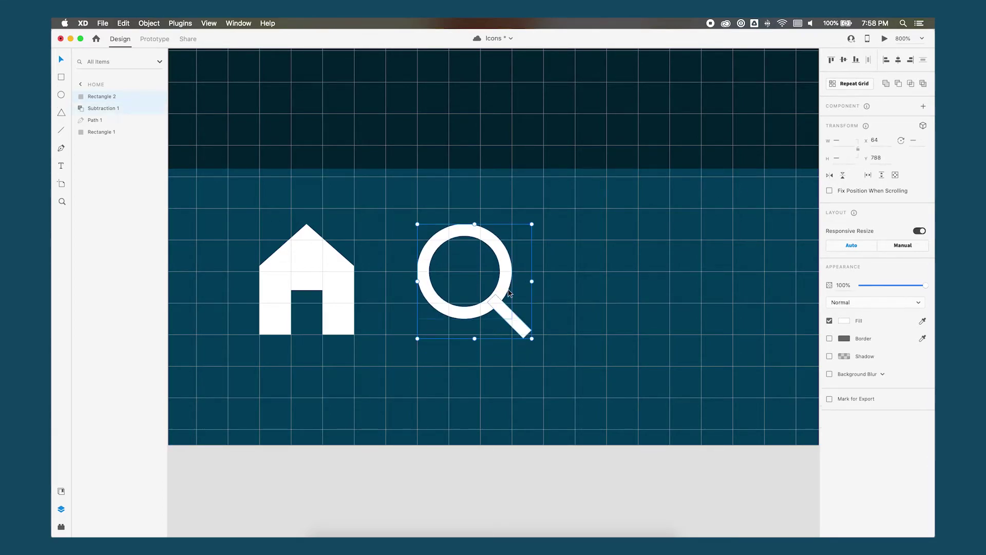
{"action": "key", "text": "Escape"}
{"action": "left_click", "coordinate": [500, 292], "text": "shift"}
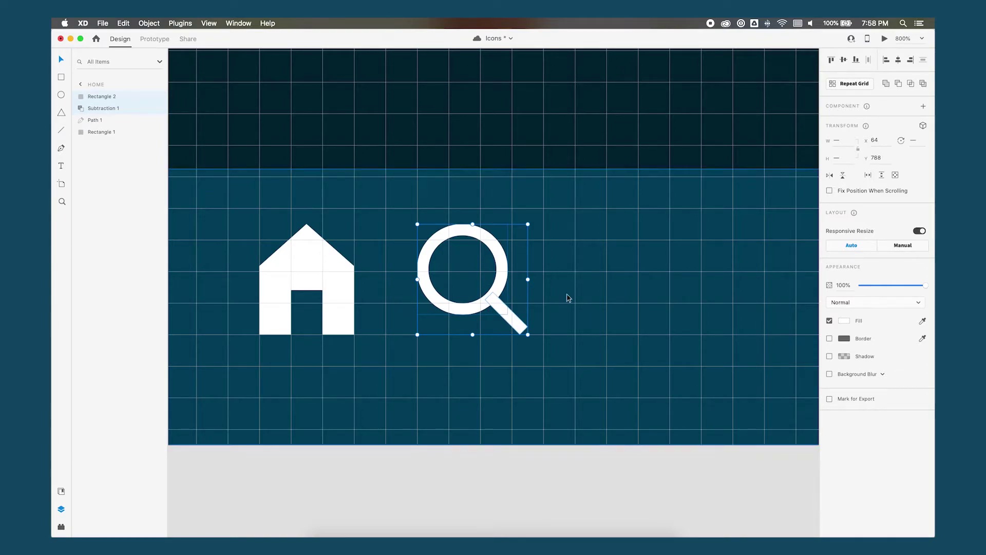
{"action": "left_click", "coordinate": [886, 85]}
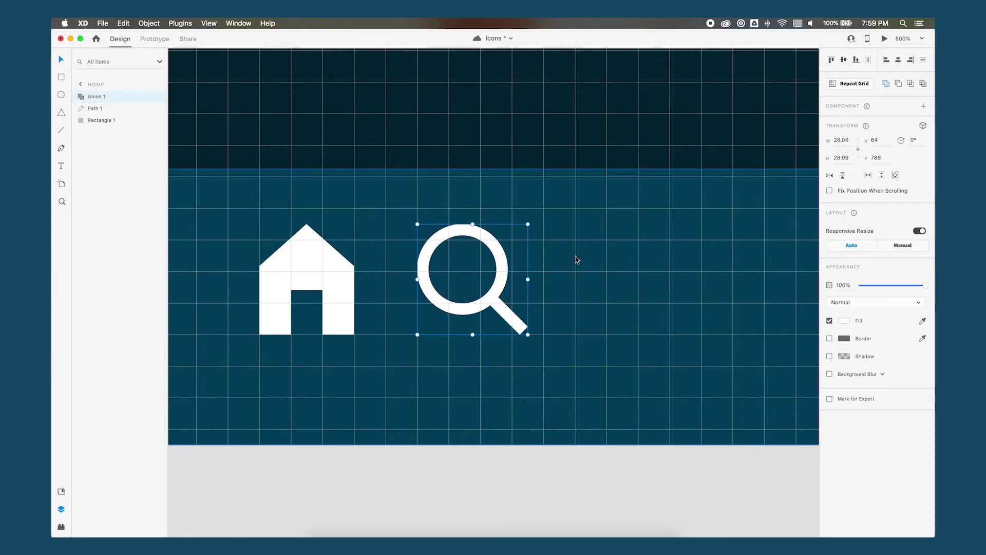
- Add a top-edge anchor to the new white rectangle and curve its left side smoothly
{"action": "key", "text": "Escape"}
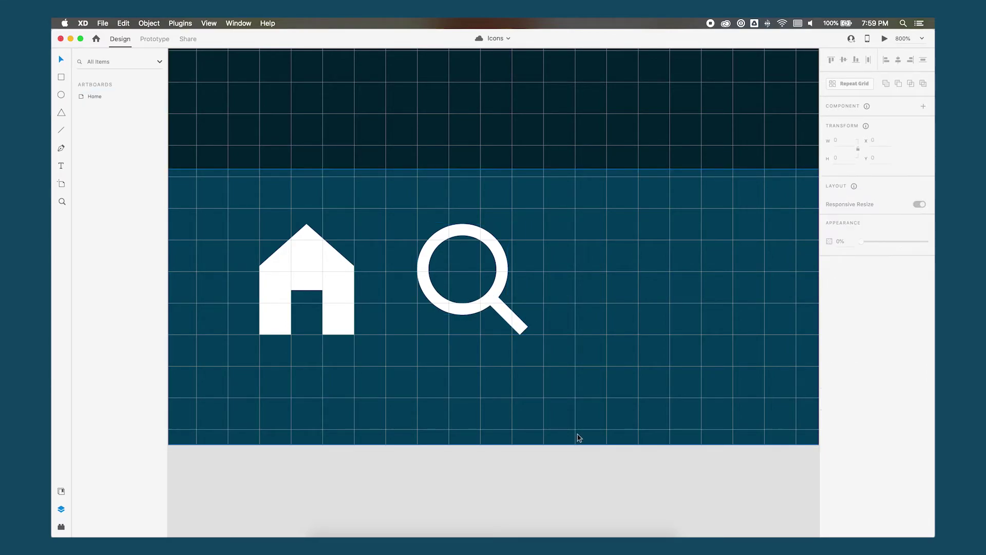
{"action": "left_click_drag", "start_coordinate": [670, 272], "coordinate": [525, 261]}
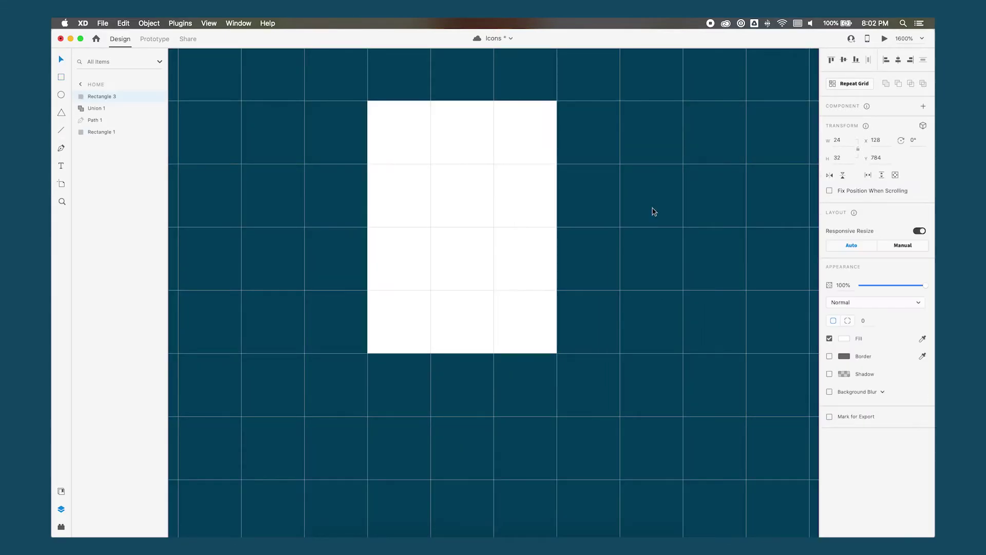
{"action": "double_click", "coordinate": [463, 103]}
{"action": "left_click", "coordinate": [461, 101]}
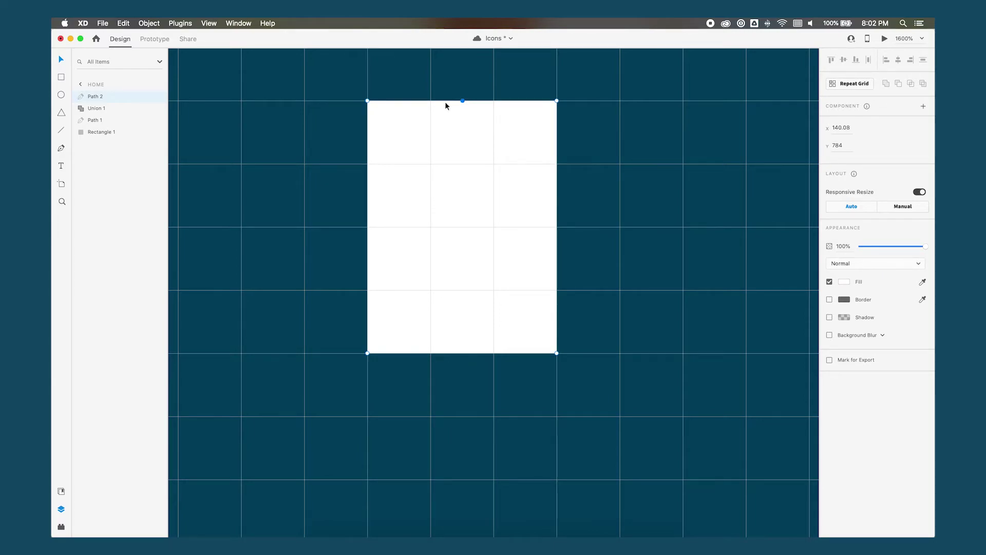
{"action": "left_click_drag", "start_coordinate": [367, 100], "coordinate": [369, 230]}
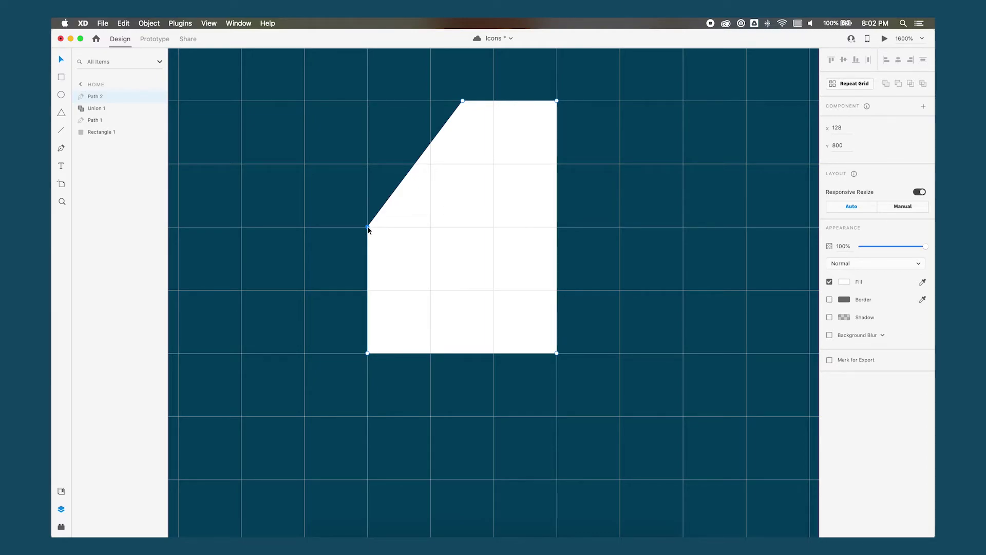
{"action": "double_click", "coordinate": [368, 228]}
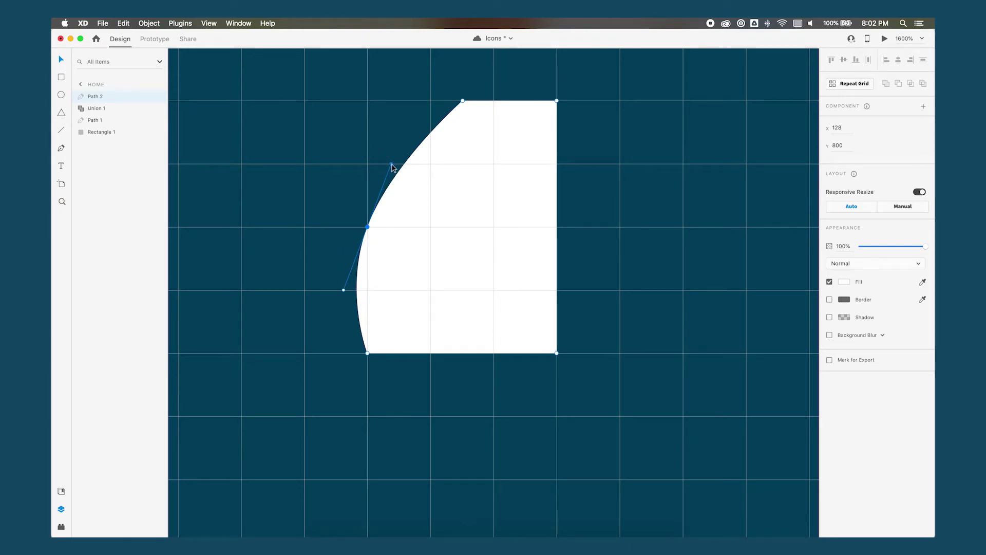
{"action": "left_click_drag", "start_coordinate": [391, 167], "coordinate": [368, 152]}
- Flare the bottom-left corner outward and make the top point a smooth horizontal curve
{"action": "left_click", "coordinate": [368, 353]}
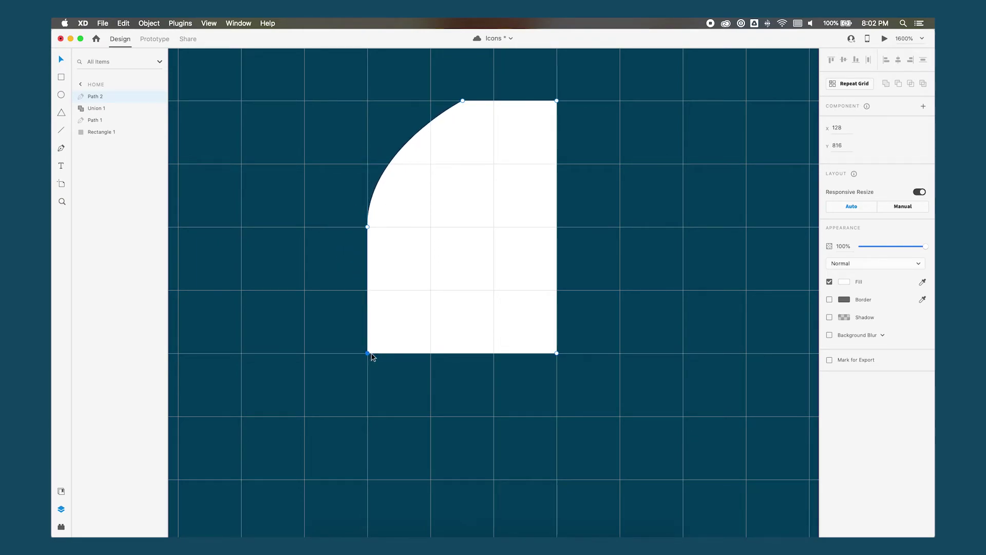
{"action": "left_click_drag", "start_coordinate": [368, 353], "coordinate": [305, 353]}
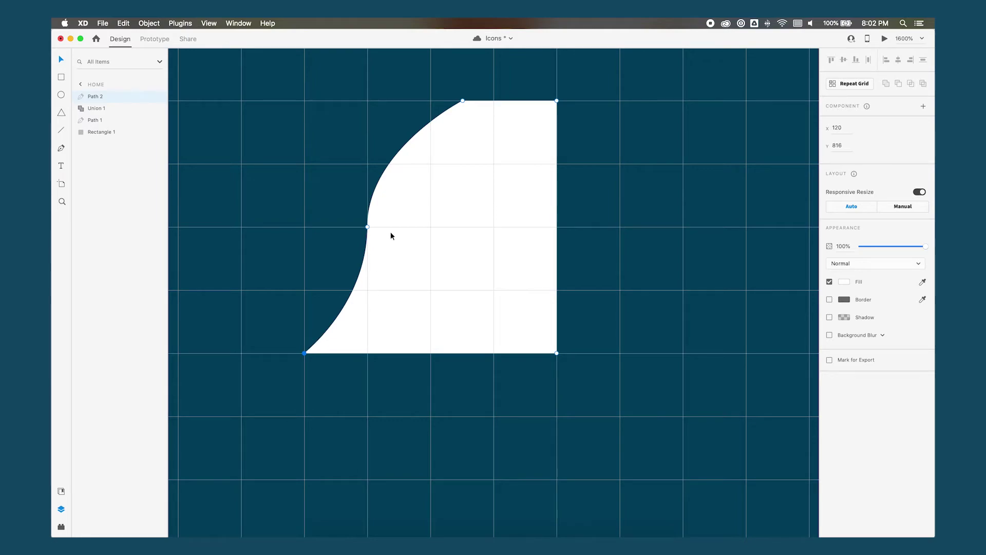
{"action": "left_click", "coordinate": [463, 101]}
{"action": "double_click", "coordinate": [462, 102]}
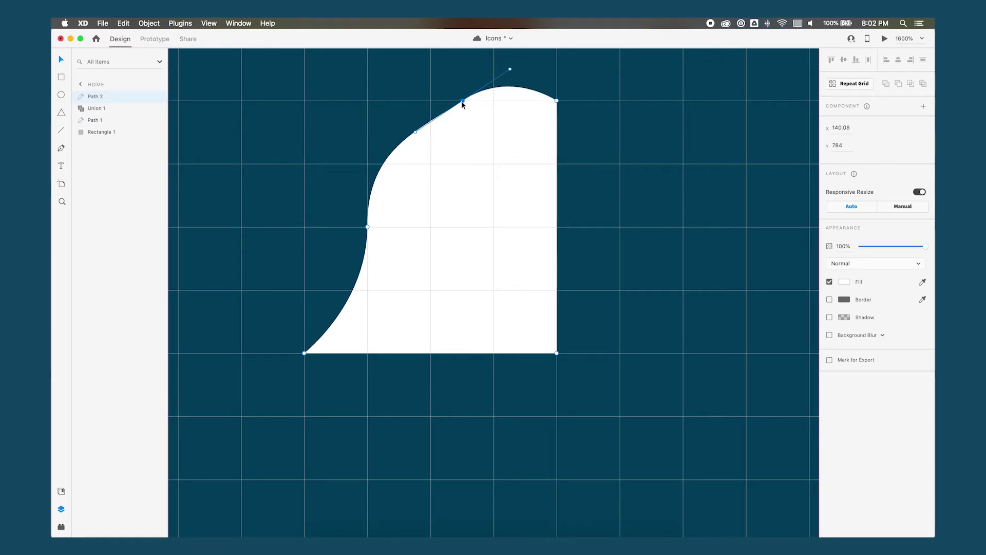
{"action": "double_click", "coordinate": [462, 102]}
{"action": "double_click", "coordinate": [463, 102]}
{"action": "left_click_drag", "start_coordinate": [511, 73], "coordinate": [516, 101]}
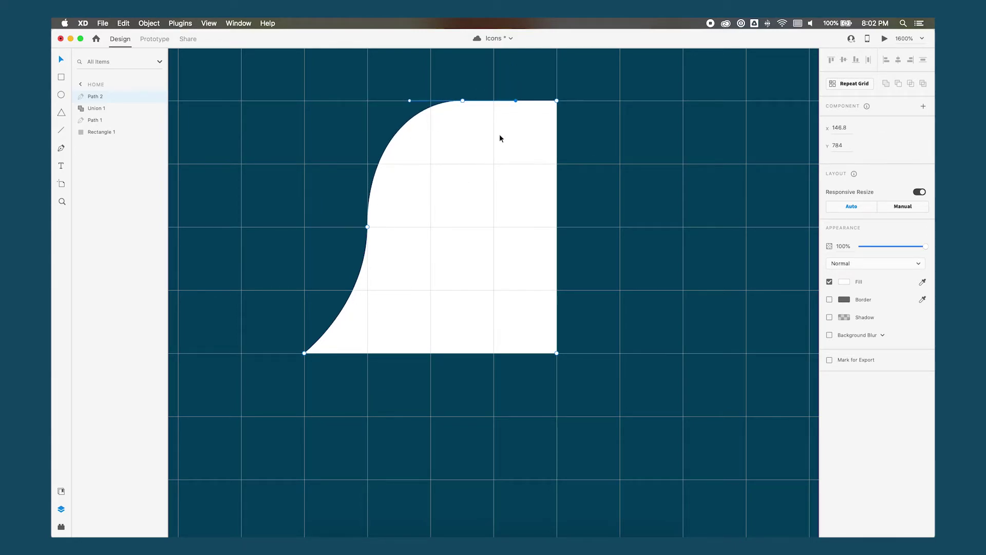
- Pull the top-right corner down and the bottom-right corner inward to finish the half-bell
{"action": "left_click", "coordinate": [556, 101]}
{"action": "left_click_drag", "start_coordinate": [558, 101], "coordinate": [519, 205]}
{"action": "left_click", "coordinate": [558, 353]}
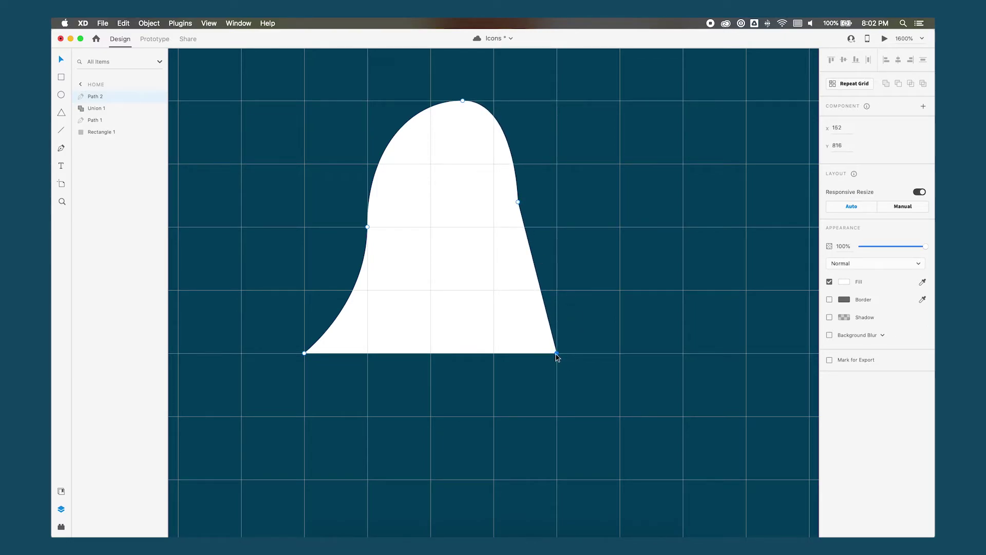
{"action": "left_click_drag", "start_coordinate": [557, 353], "coordinate": [498, 352]}
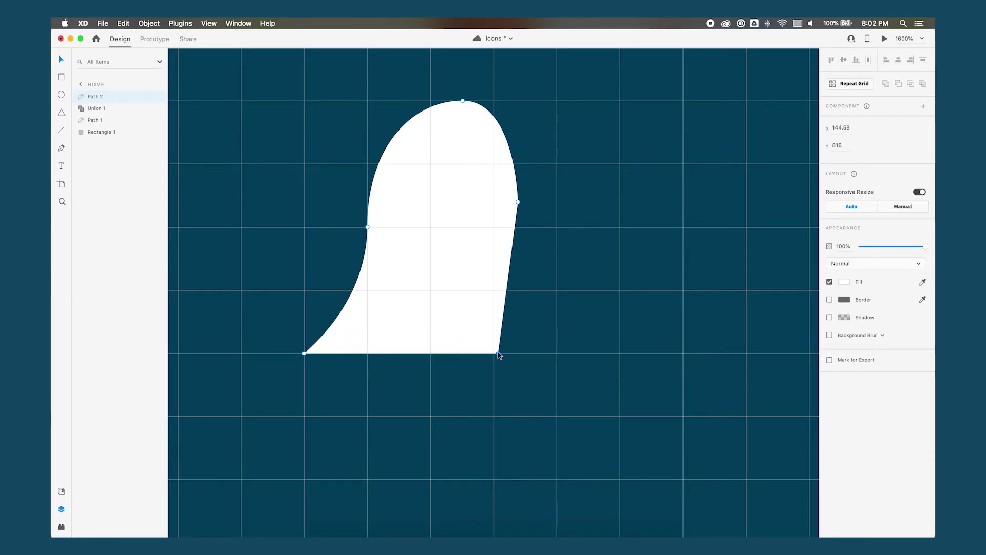
{"action": "left_click", "coordinate": [525, 253]}
- Duplicate the half-bell, flip the copy horizontally and align it against the original
{"action": "left_click", "coordinate": [434, 242]}
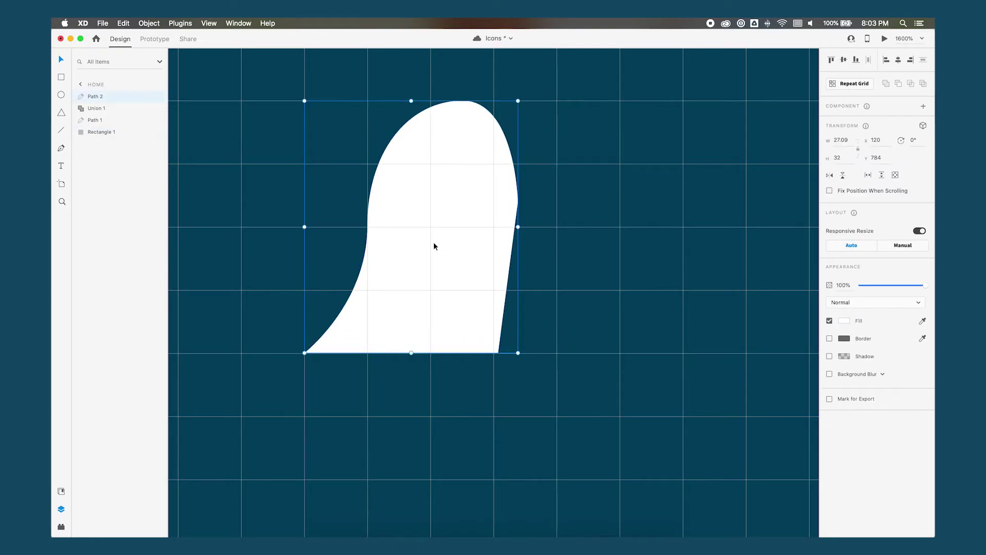
{"action": "left_click_drag", "start_coordinate": [433, 242], "coordinate": [612, 242], "text": "alt"}
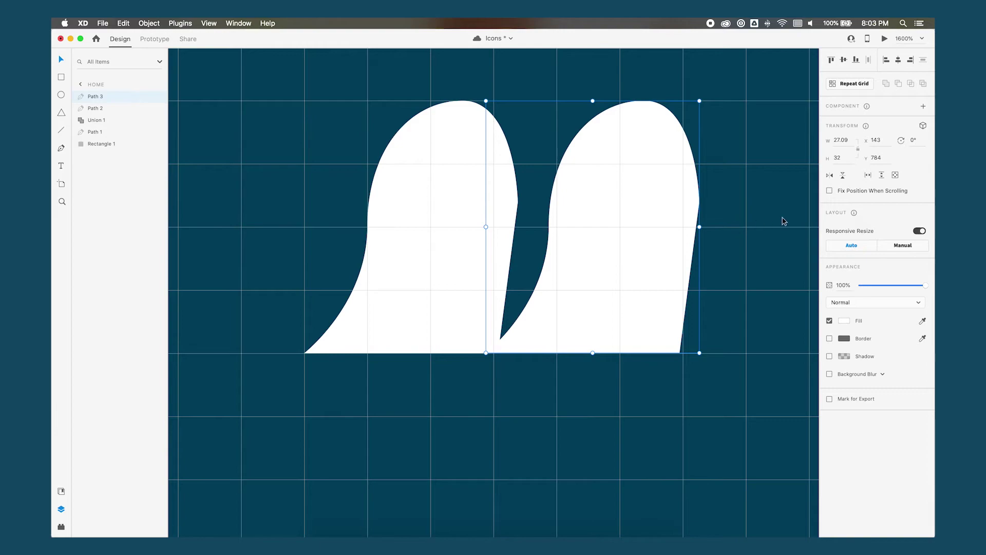
{"action": "left_click", "coordinate": [830, 176]}
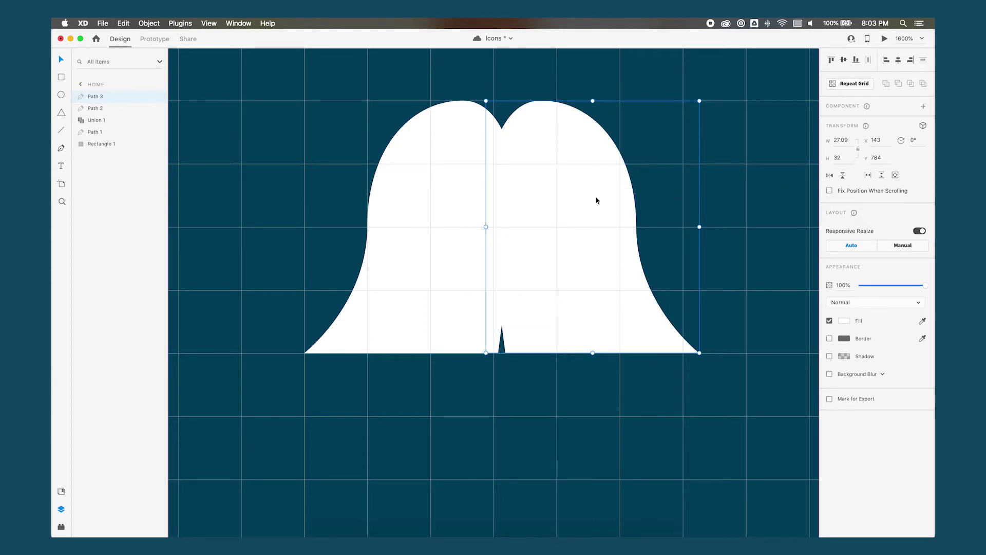
{"action": "left_click_drag", "start_coordinate": [574, 209], "coordinate": [493, 209]}
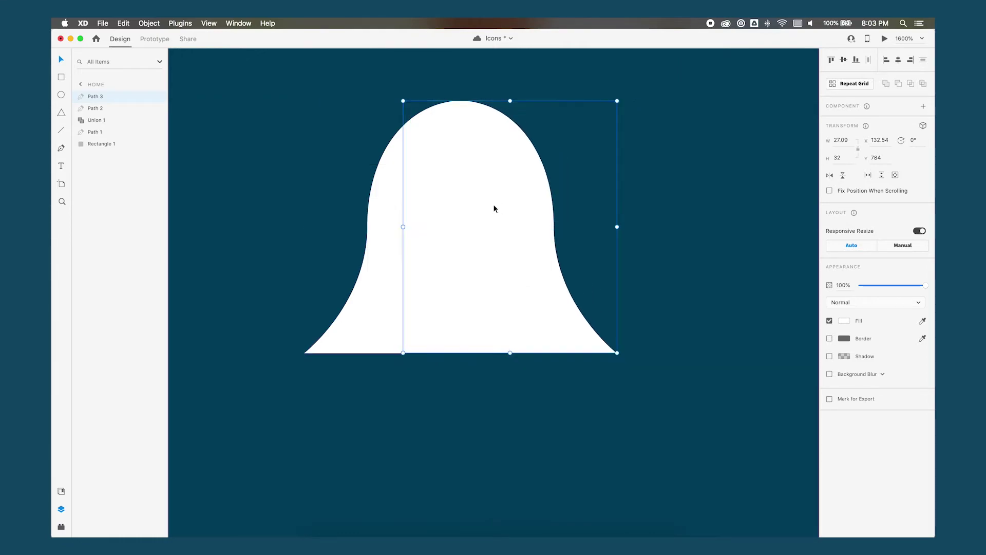
- Unite both halves into a single 39.63×32 bell shape
{"action": "left_click", "coordinate": [392, 255], "text": "shift"}
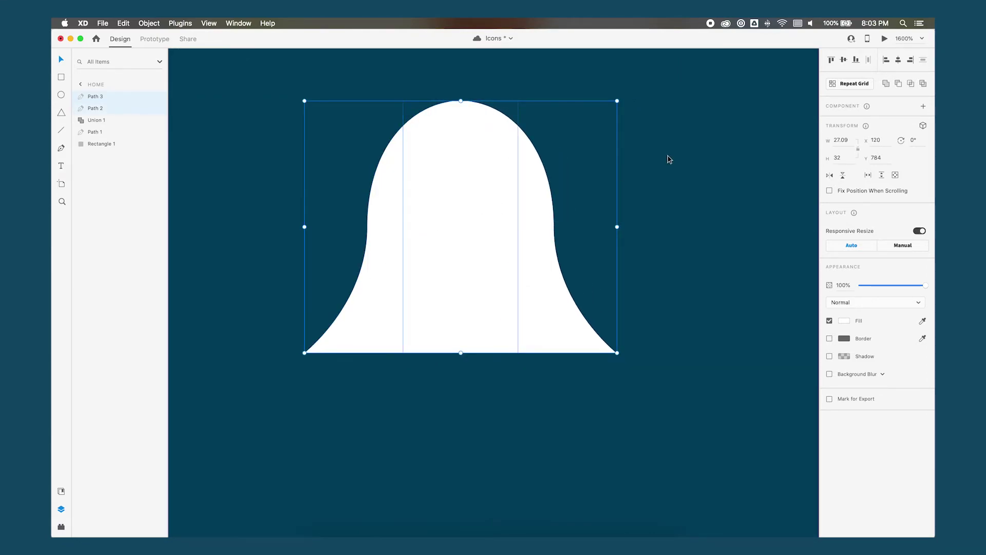
{"action": "left_click", "coordinate": [645, 218]}
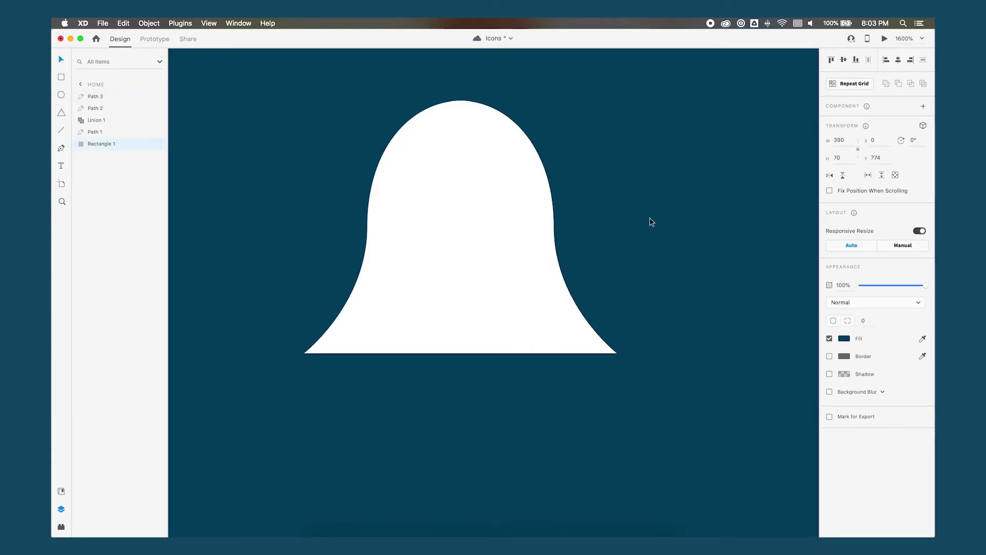
{"action": "left_click", "coordinate": [507, 215]}
{"action": "left_click", "coordinate": [385, 245], "text": "shift"}
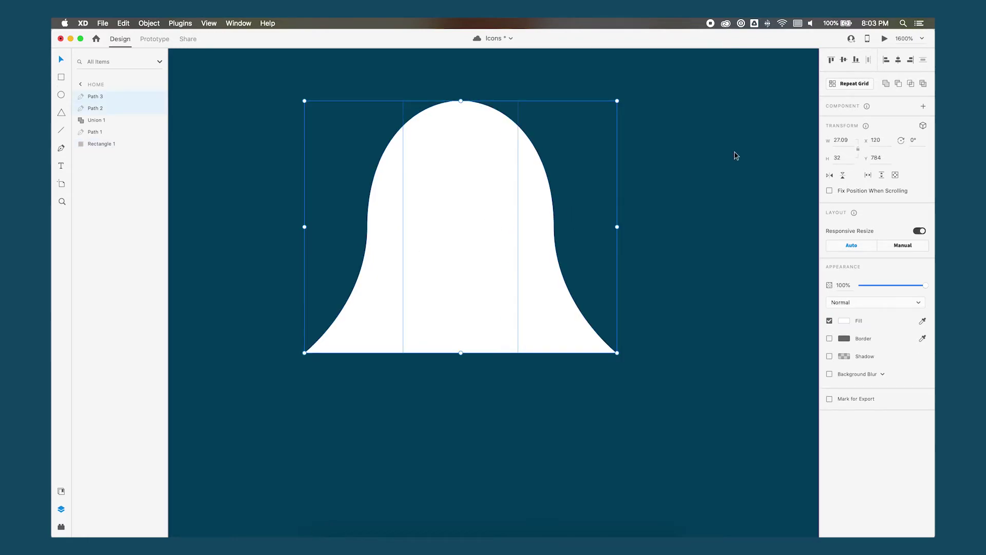
{"action": "left_click", "coordinate": [886, 86]}
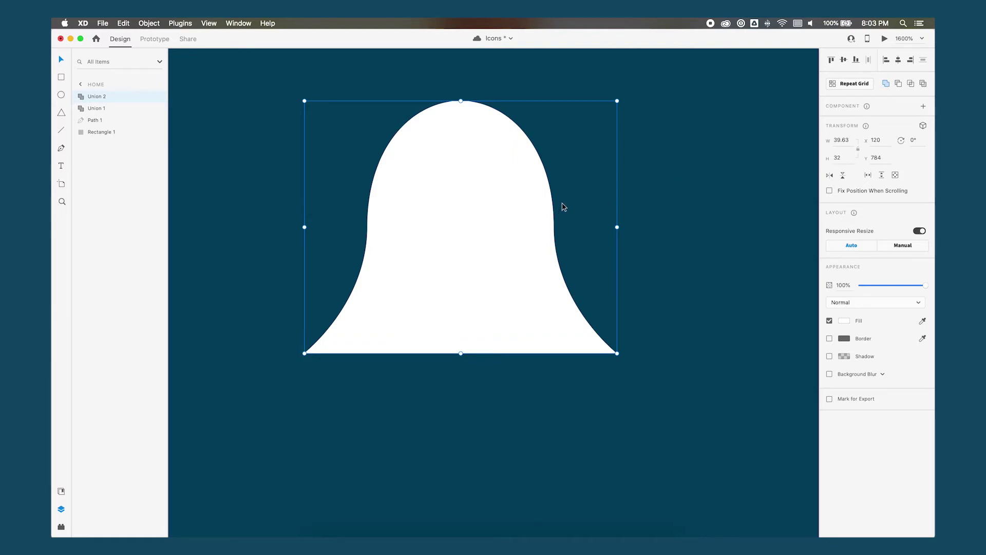
- Draw a small circle at the bell's base and unite it with the bell as the clapper
{"action": "left_click", "coordinate": [61, 95]}
{"action": "left_click_drag", "start_coordinate": [423, 313], "coordinate": [501, 392]}
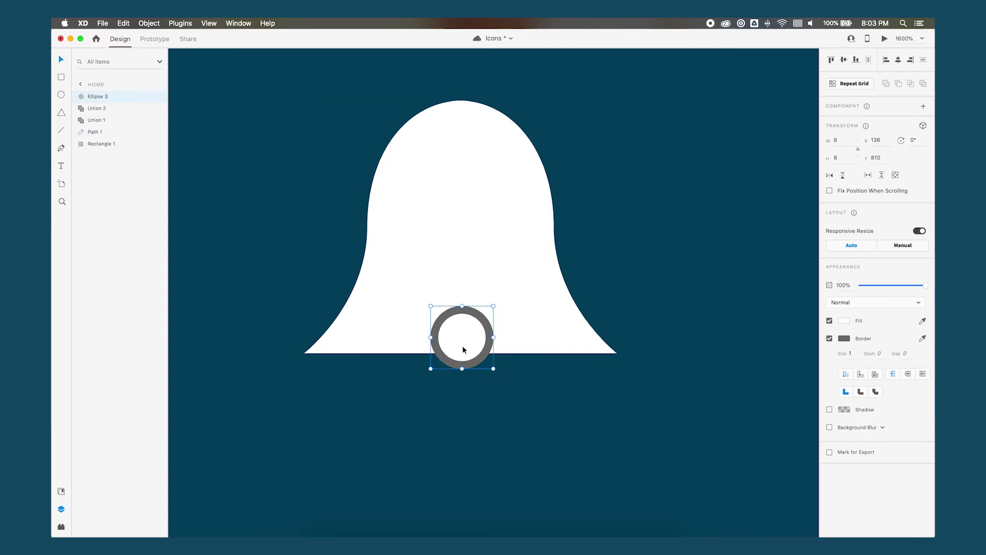
{"action": "left_click", "coordinate": [520, 275], "text": "shift"}
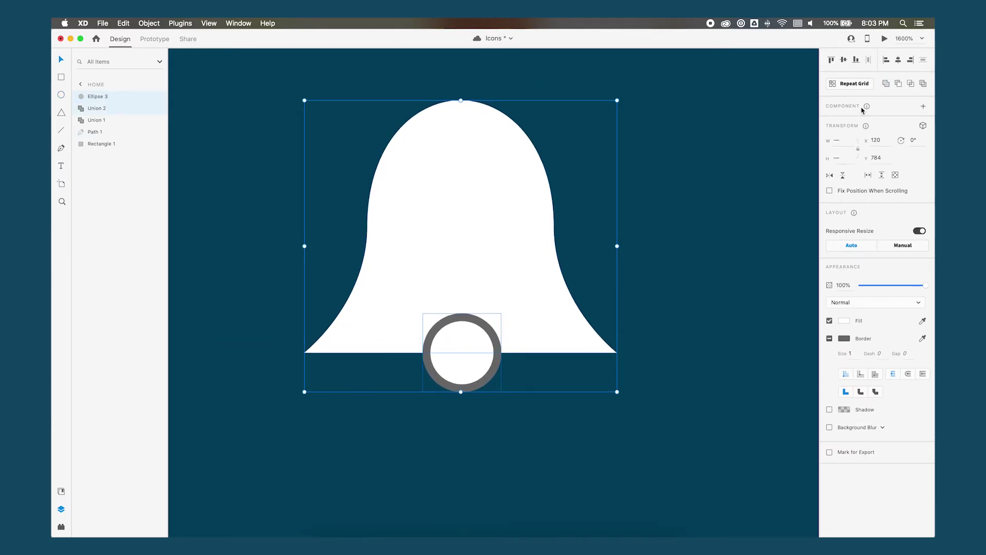
{"action": "left_click", "coordinate": [886, 83]}
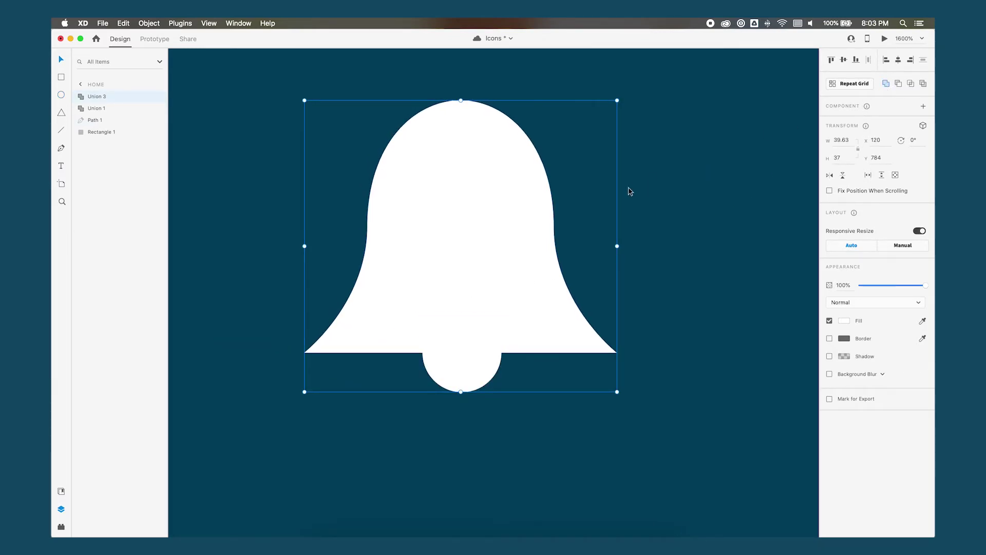
- Scale the bell to about 29.63×28 and move it to x 112, y 788 beside the magnifier
{"action": "key", "text": "super+minus"}
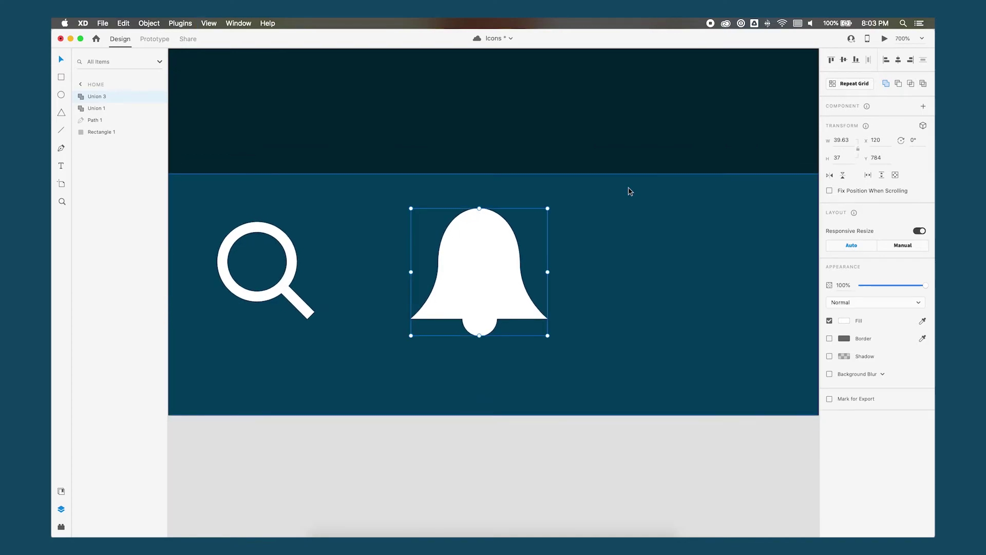
{"action": "key", "text": "super+apostrophe"}
{"action": "left_click_drag", "start_coordinate": [548, 336], "coordinate": [512, 318]}
{"action": "scroll", "coordinate": [514, 308], "scroll_direction": "left", "scroll_amount": 5}
{"action": "left_click_drag", "start_coordinate": [591, 247], "coordinate": [555, 270]}
{"action": "key", "text": "super+minus"}
{"action": "left_click", "coordinate": [486, 285]}
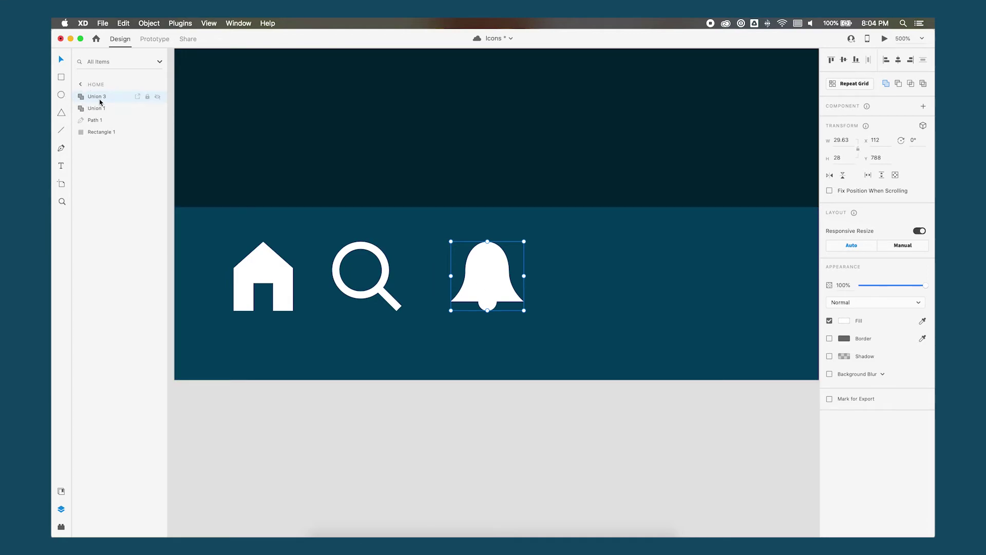
- Convert the bell and magnifier unions into plain paths via Object > Path
{"action": "scroll", "coordinate": [308, 206], "scroll_direction": "down", "scroll_amount": 1}
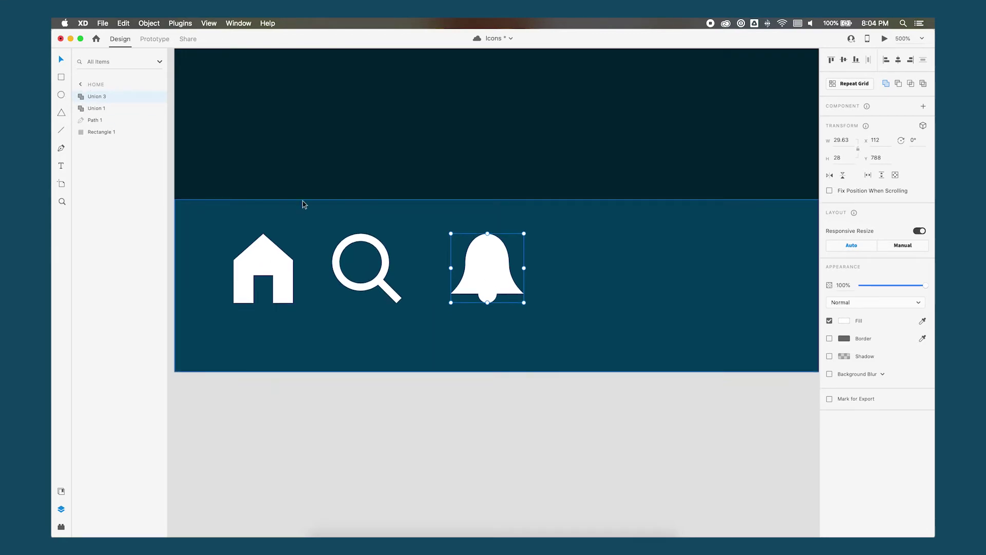
{"action": "left_click", "coordinate": [80, 97]}
{"action": "left_click", "coordinate": [81, 97]}
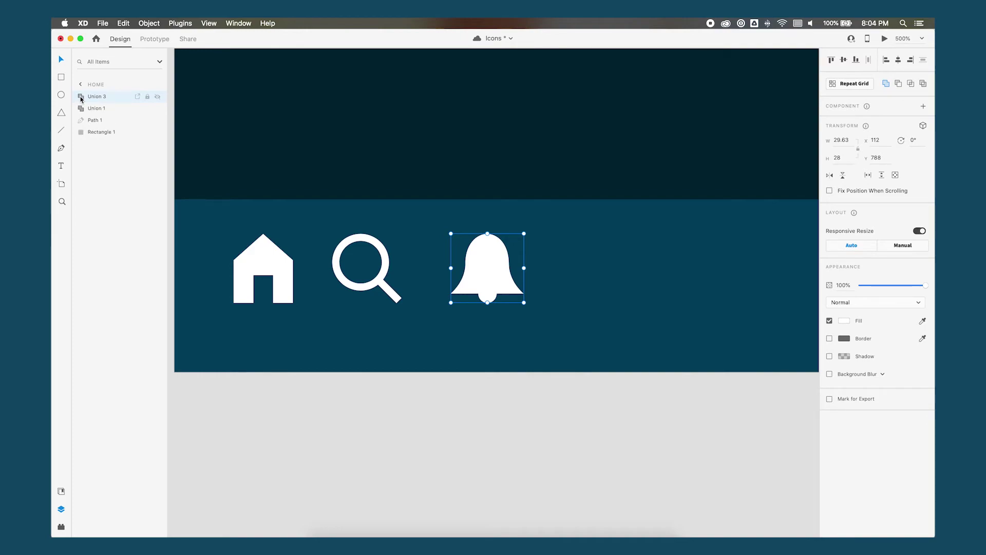
{"action": "left_click", "coordinate": [151, 25]}
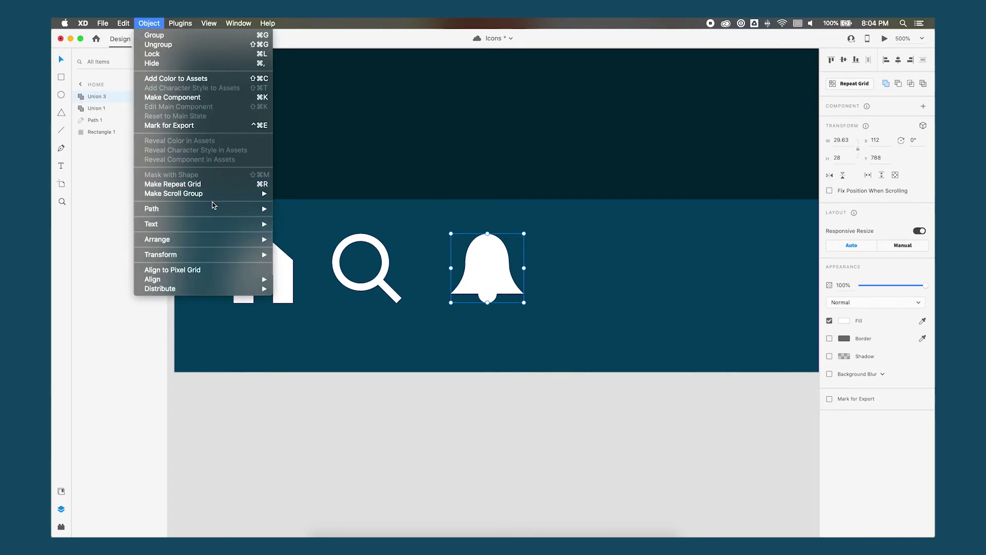
{"action": "mouse_move", "coordinate": [214, 209]}
{"action": "left_click", "coordinate": [338, 248]}
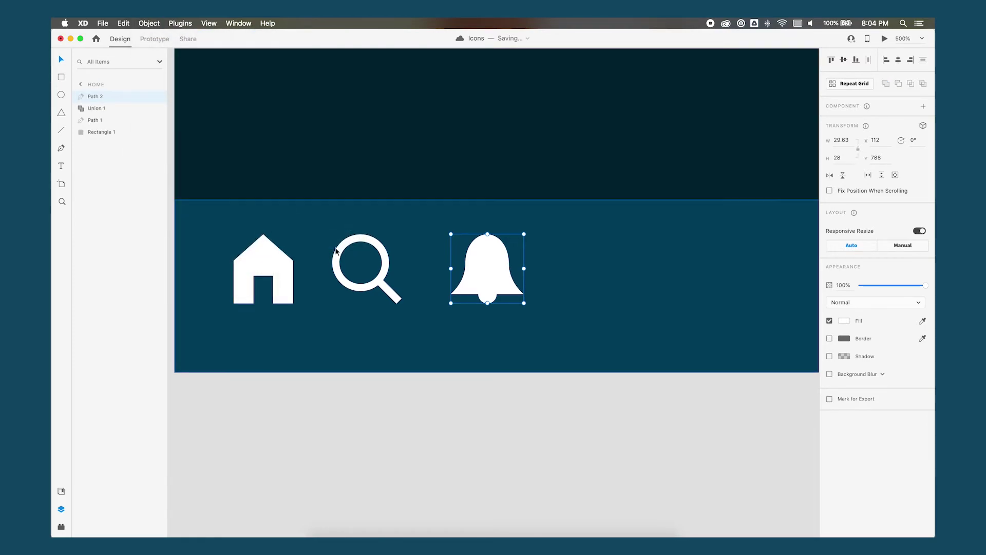
{"action": "left_click", "coordinate": [85, 109]}
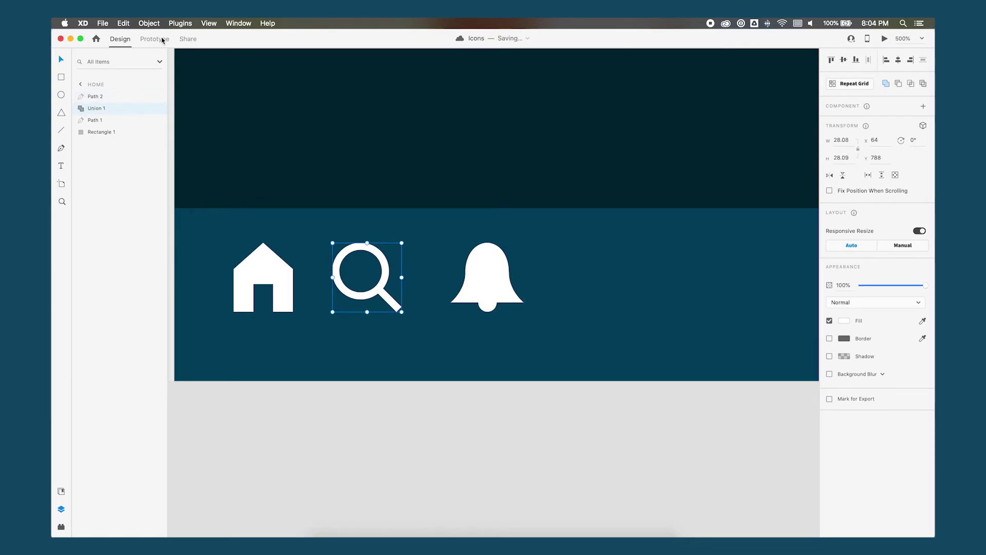
{"action": "left_click", "coordinate": [149, 23]}
{"action": "mouse_move", "coordinate": [183, 213]}
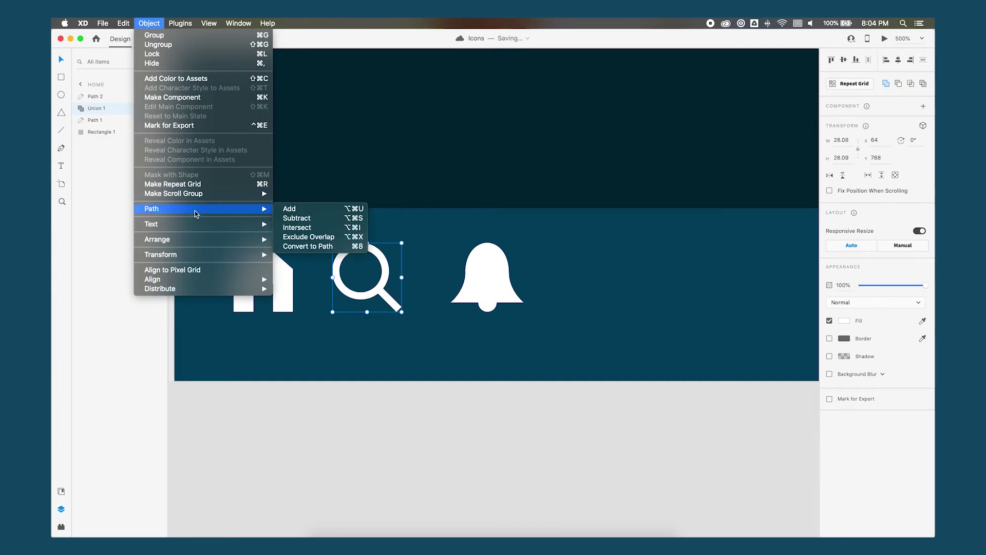
{"action": "left_click", "coordinate": [324, 246]}
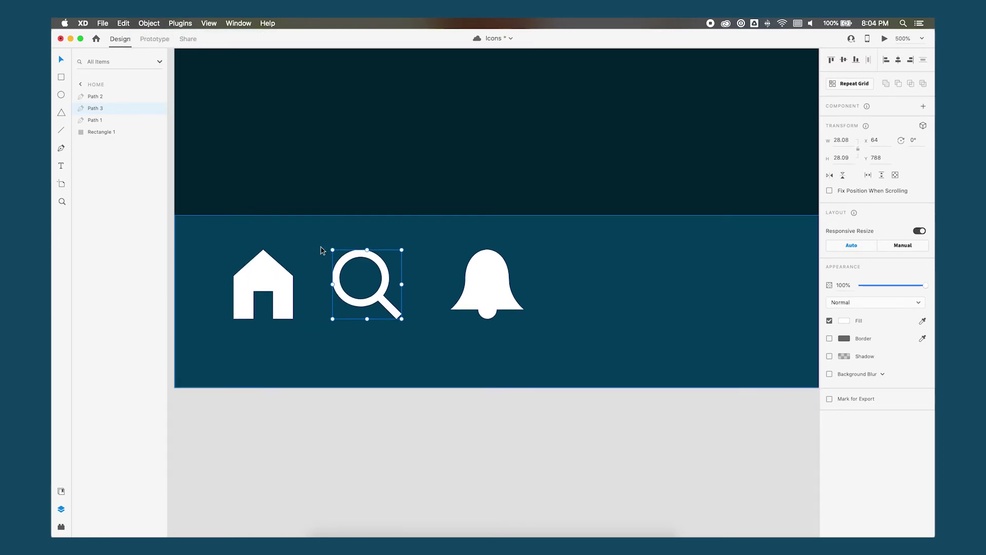
- Rename the icon layers Home, Search and Notifications
{"action": "left_click", "coordinate": [279, 291]}
{"action": "left_click", "coordinate": [373, 288]}
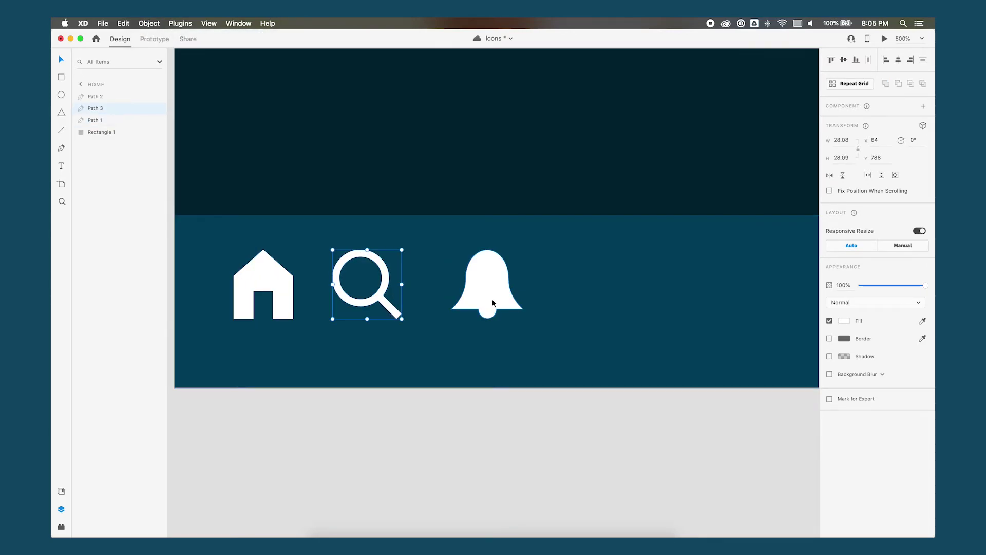
{"action": "left_click", "coordinate": [492, 298]}
{"action": "left_click", "coordinate": [267, 275]}
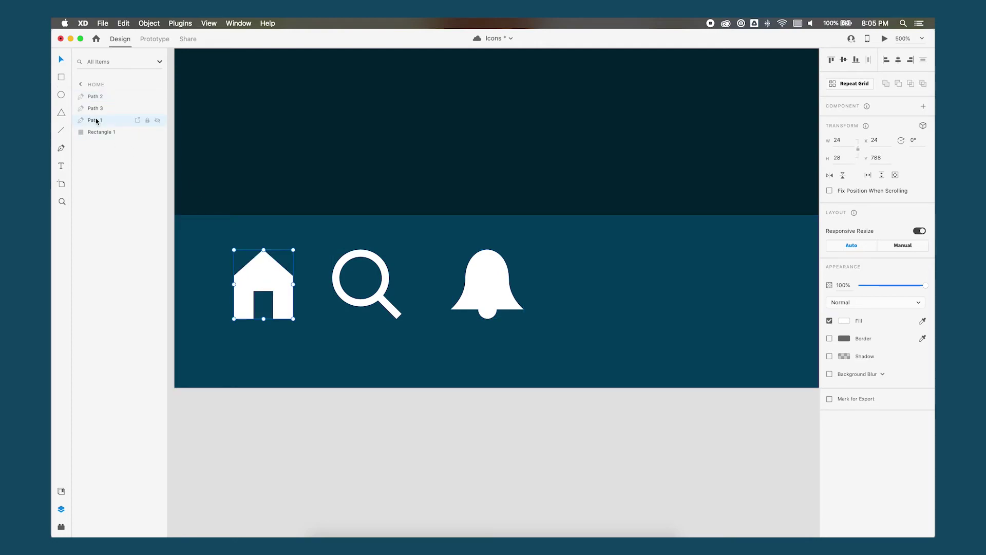
{"action": "double_click", "coordinate": [95, 119]}
{"action": "type", "text": "Home"}
{"action": "key", "text": "Tab"}
{"action": "type", "text": "Search"}
{"action": "key", "text": "Tab"}
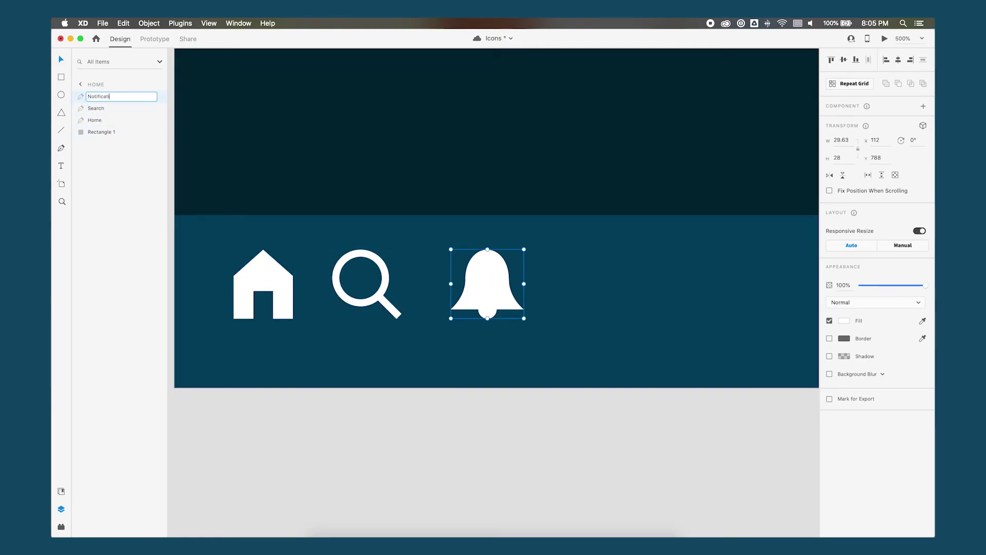
{"action": "type", "text": "Notifications"}
{"action": "key", "text": "Return"}
{"action": "left_click", "coordinate": [555, 419]}
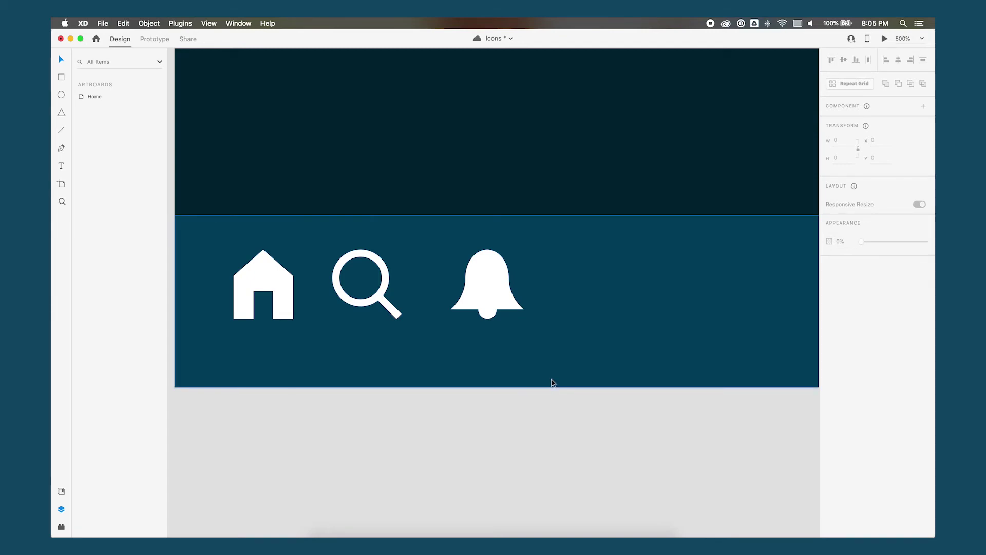
- Show the layout grid over the artboard and zoom in on the icons
{"action": "scroll", "coordinate": [552, 383], "scroll_direction": "right", "scroll_amount": 2}
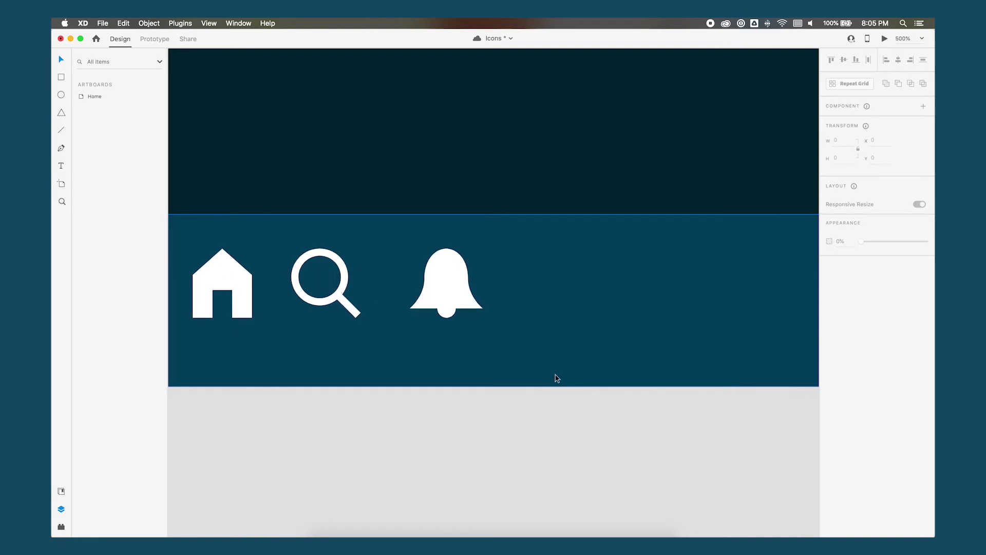
{"action": "key", "text": "super+apostrophe"}
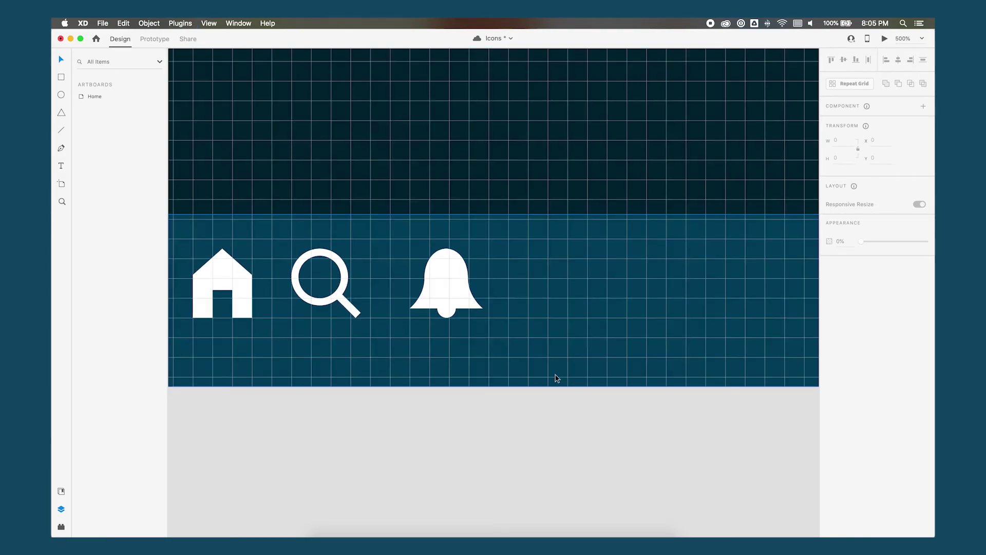
{"action": "key", "text": "super+equal"}
- Draw a borderless white 32×24 rectangle at X 184, right of the bell
{"action": "key", "text": "r"}
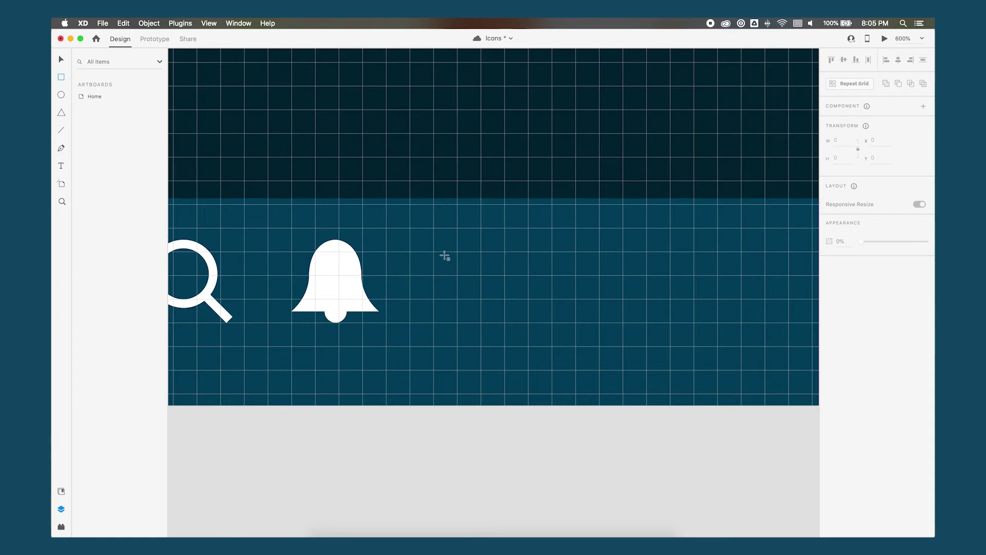
{"action": "left_click_drag", "start_coordinate": [435, 253], "coordinate": [528, 323]}
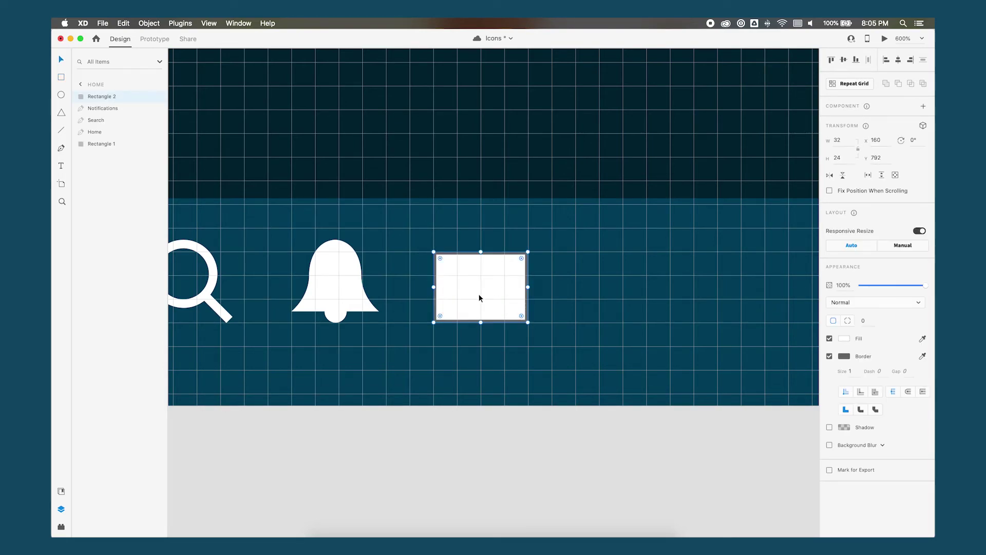
{"action": "left_click_drag", "start_coordinate": [479, 297], "coordinate": [549, 298]}
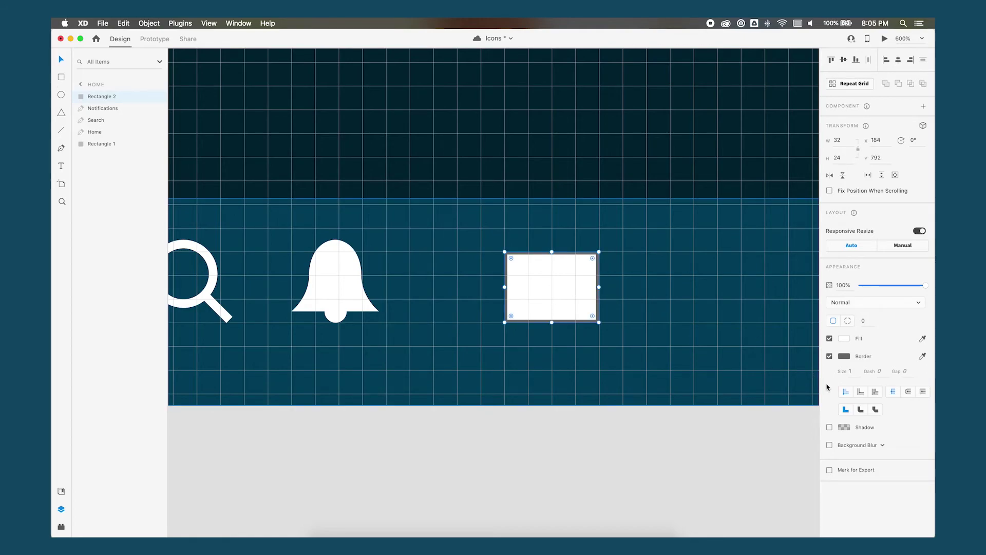
{"action": "left_click", "coordinate": [830, 356]}
{"action": "scroll", "coordinate": [760, 364], "scroll_direction": "up", "scroll_amount": 3}
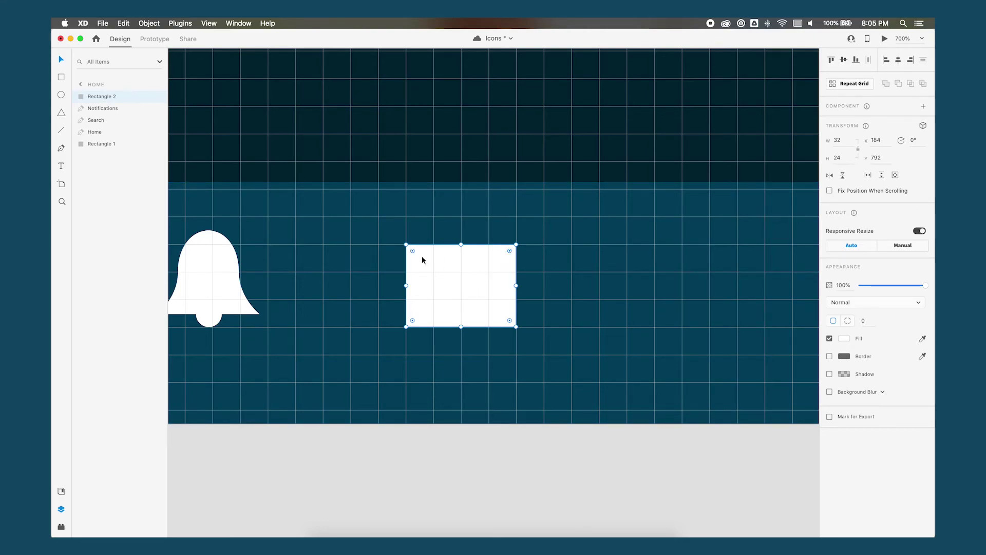
- Add a square rotated -45° and size it to 22.63×22.63 as a flap over the rectangle's top
{"action": "left_click", "coordinate": [518, 373]}
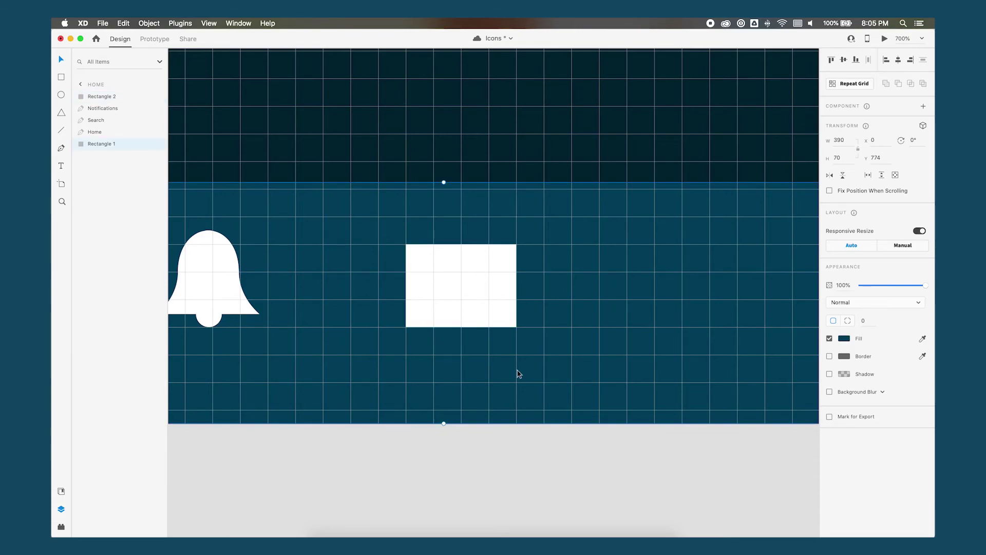
{"action": "key", "text": "r"}
{"action": "left_click_drag", "start_coordinate": [554, 247], "coordinate": [656, 307]}
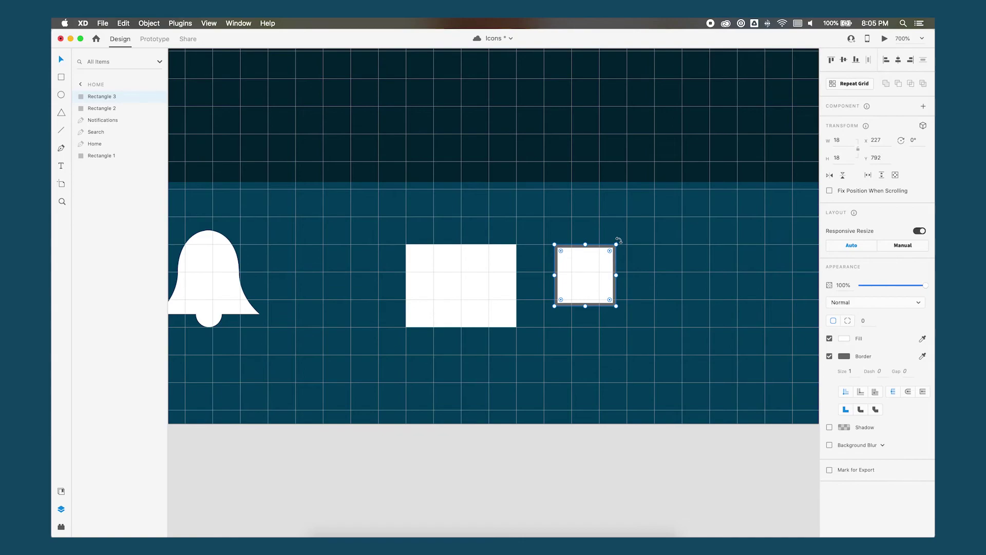
{"action": "left_click_drag", "start_coordinate": [618, 240], "coordinate": [580, 213]}
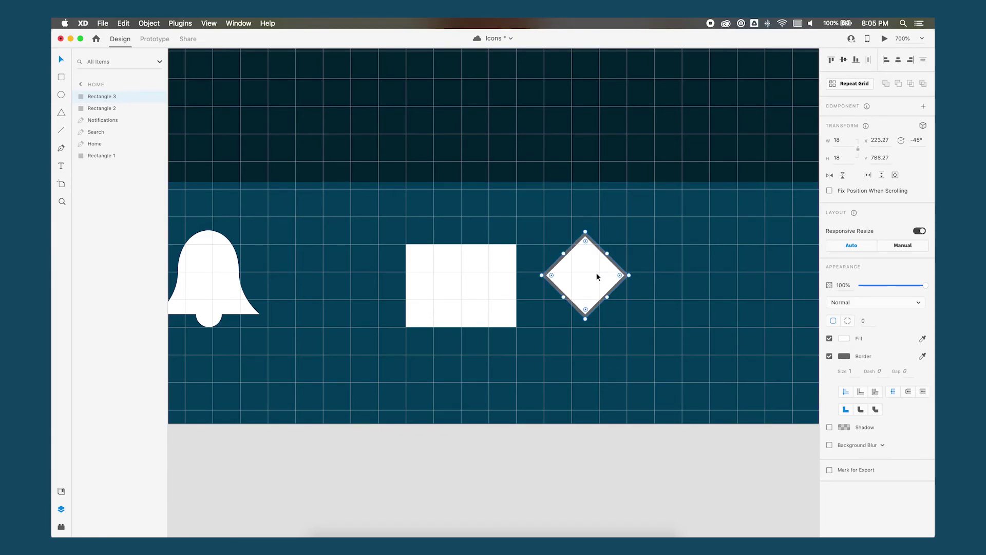
{"action": "left_click_drag", "start_coordinate": [600, 277], "coordinate": [473, 246]}
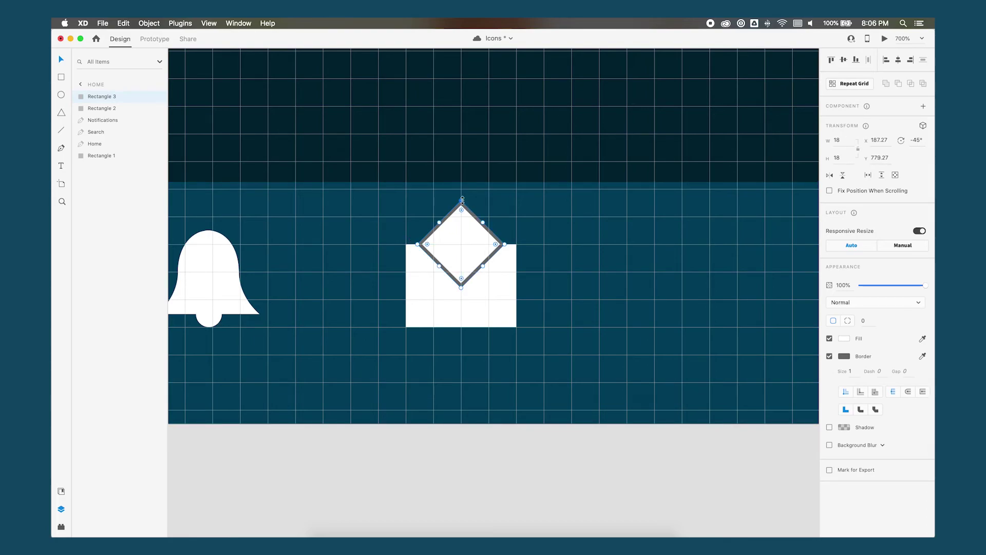
{"action": "left_click_drag", "start_coordinate": [462, 200], "coordinate": [462, 191]}
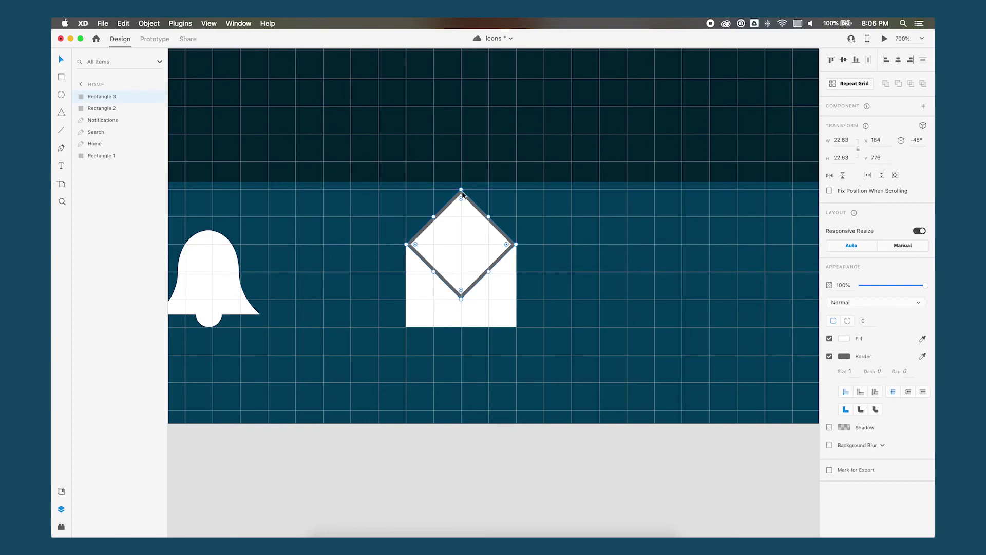
- Pull the diamond flap's bottom point upward
{"action": "double_click", "coordinate": [465, 298]}
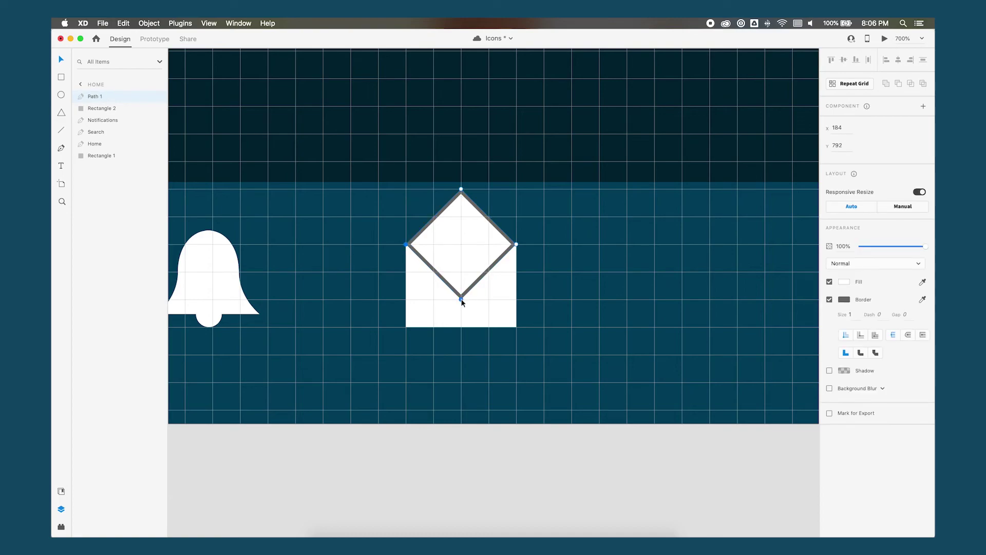
{"action": "left_click_drag", "start_coordinate": [462, 297], "coordinate": [463, 290]}
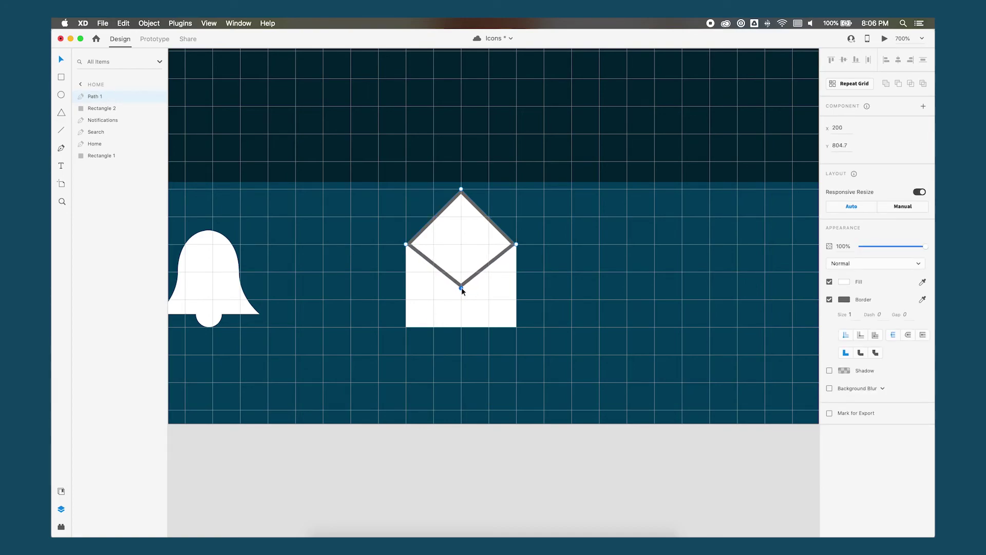
{"action": "key", "text": "Escape"}
- Place a copy of the envelope parts to the right and intersect the left pair into a triangle
{"action": "scroll", "coordinate": [441, 267], "scroll_direction": "right", "scroll_amount": 3}
{"action": "left_click", "coordinate": [423, 243], "text": "shift"}
{"action": "key", "text": "super+d"}
{"action": "left_click_drag", "start_coordinate": [423, 242], "coordinate": [631, 261]}
{"action": "left_click", "coordinate": [468, 236]}
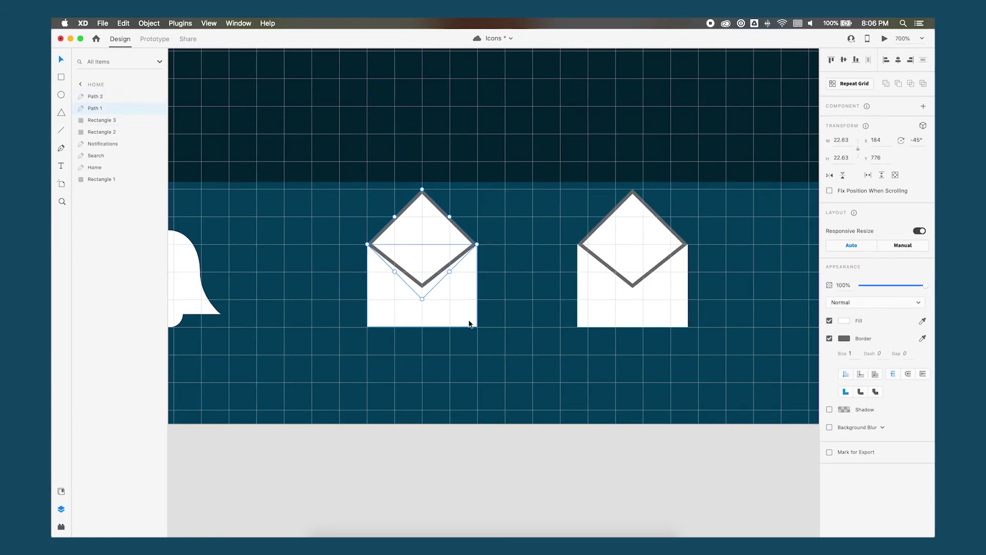
{"action": "left_click", "coordinate": [454, 307], "text": "shift"}
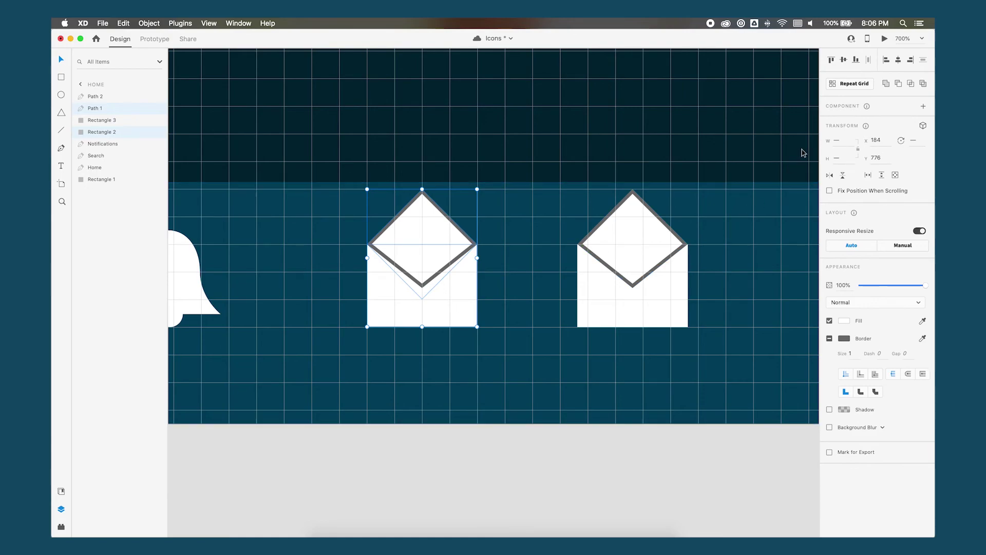
{"action": "left_click", "coordinate": [911, 85]}
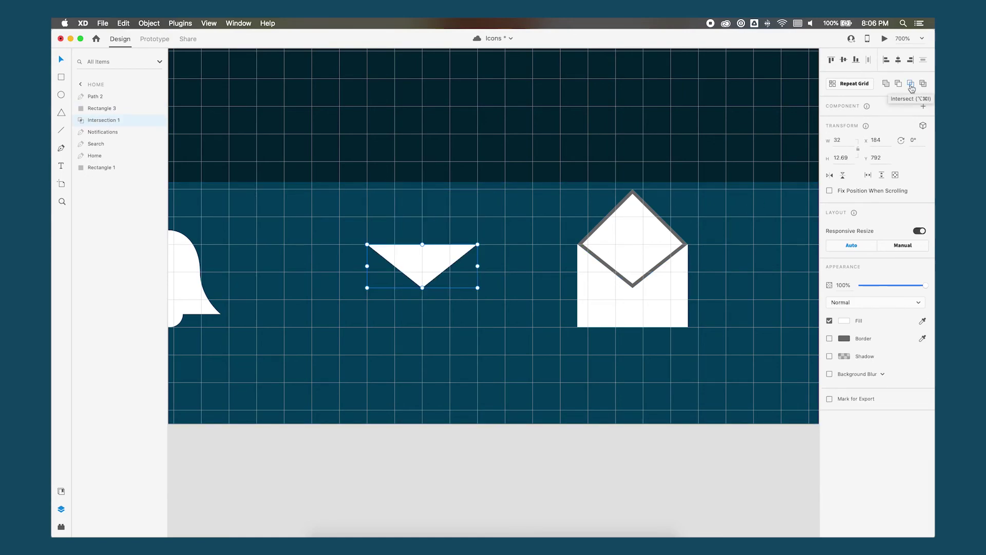
- Subtract the flap from the right copy's rectangle and move the notched rectangle under the V shape
{"action": "left_click", "coordinate": [623, 253]}
{"action": "key", "text": "super+d"}
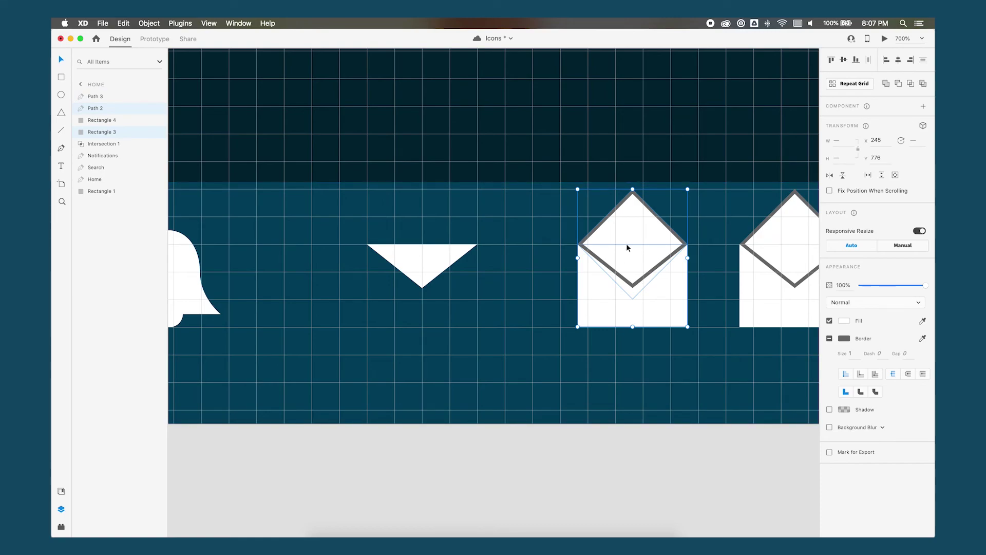
{"action": "left_click", "coordinate": [652, 453]}
{"action": "left_click", "coordinate": [655, 323]}
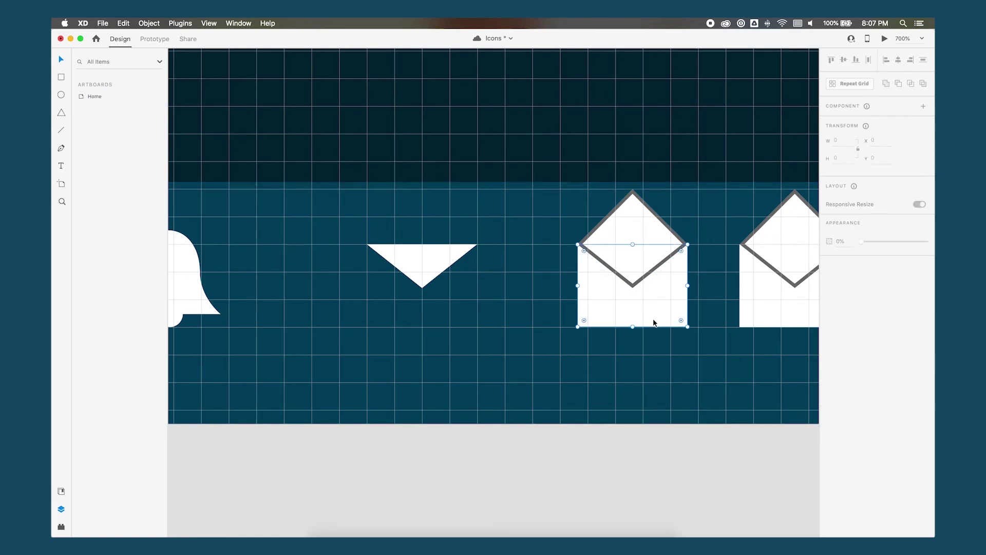
{"action": "left_click", "coordinate": [645, 248], "text": "shift"}
{"action": "left_click", "coordinate": [899, 84]}
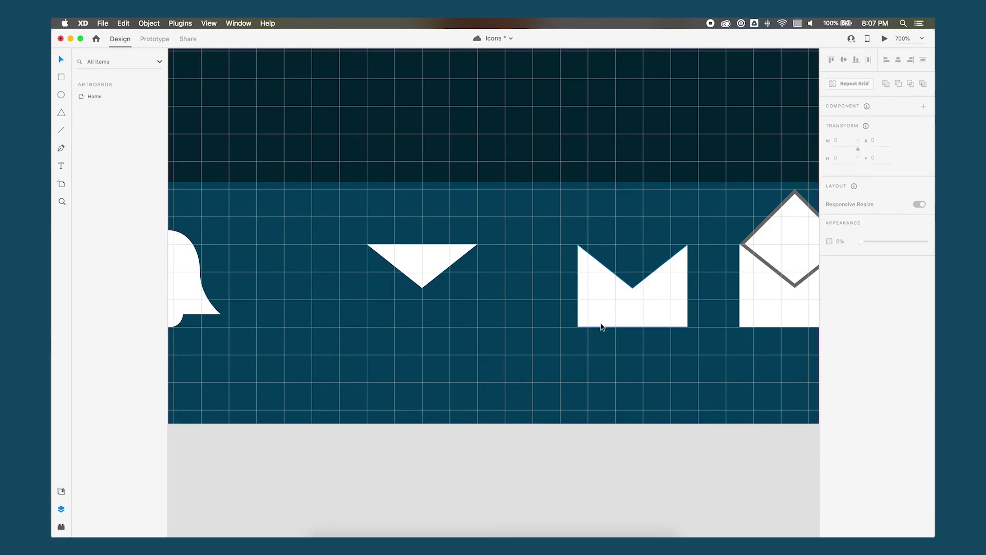
{"action": "left_click_drag", "start_coordinate": [602, 328], "coordinate": [426, 324]}
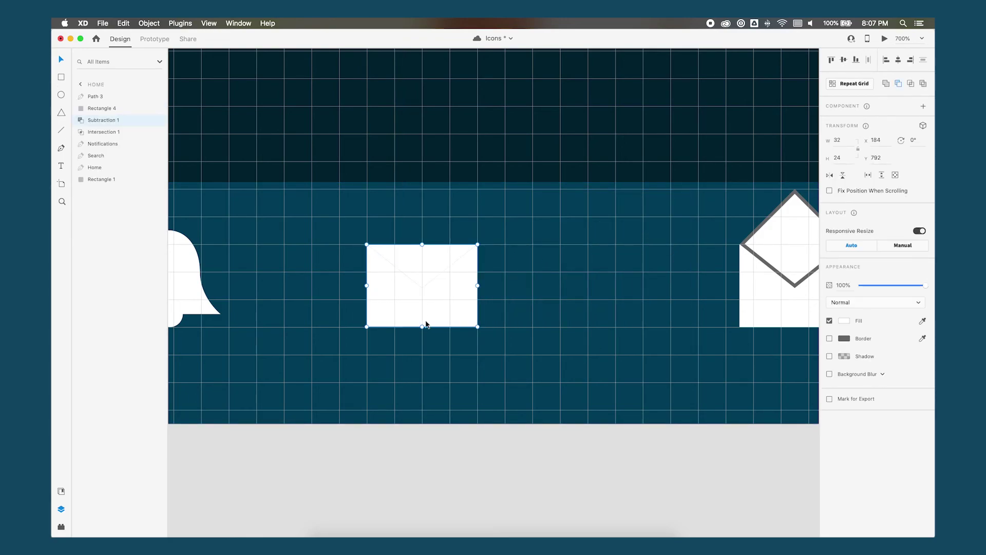
{"action": "left_click", "coordinate": [414, 250]}
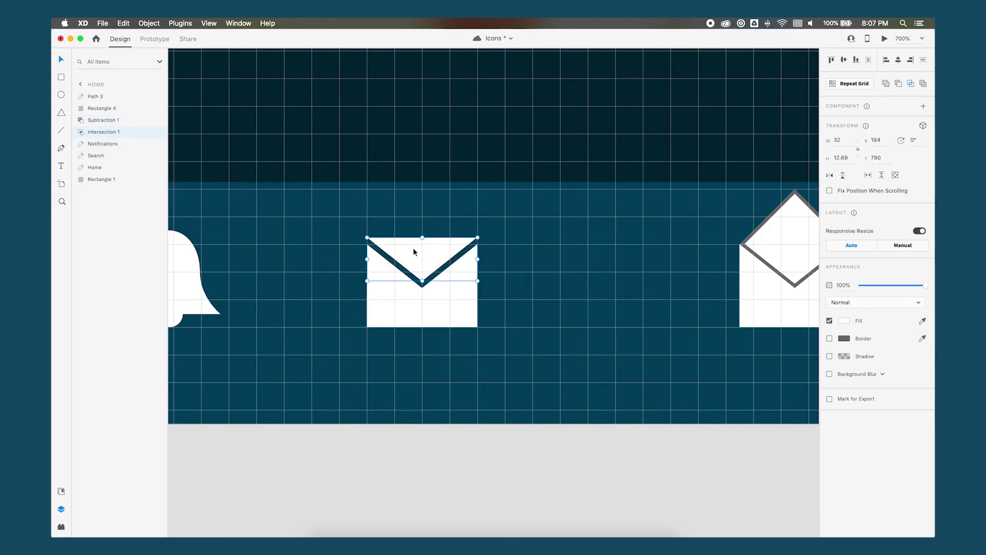
- Zoom in on the envelope and nudge the V shape down slightly
{"action": "key", "text": "super+equal"}
{"action": "key", "text": "super+equal"}
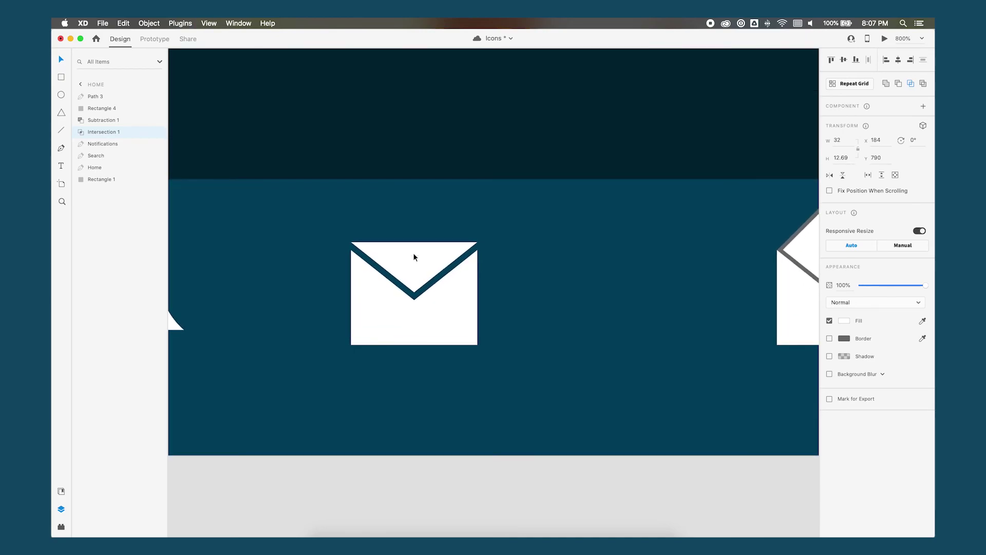
{"action": "scroll", "coordinate": [416, 258], "scroll_direction": "left", "scroll_amount": 3}
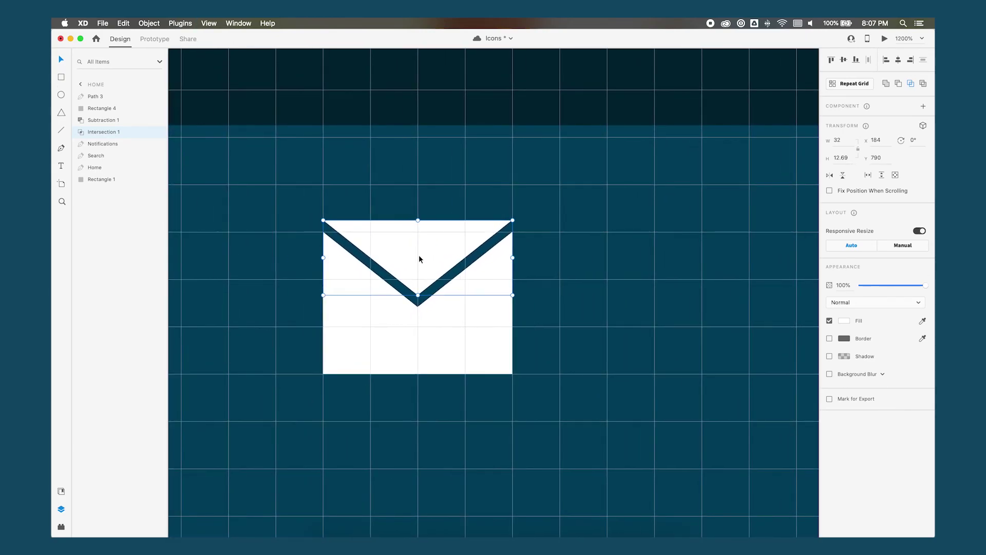
{"action": "key", "text": "Down"}
{"action": "key", "text": "Down"}
- Add a middle anchor to the body rectangle's top edge and lower all three top points to follow the V
{"action": "double_click", "coordinate": [344, 270]}
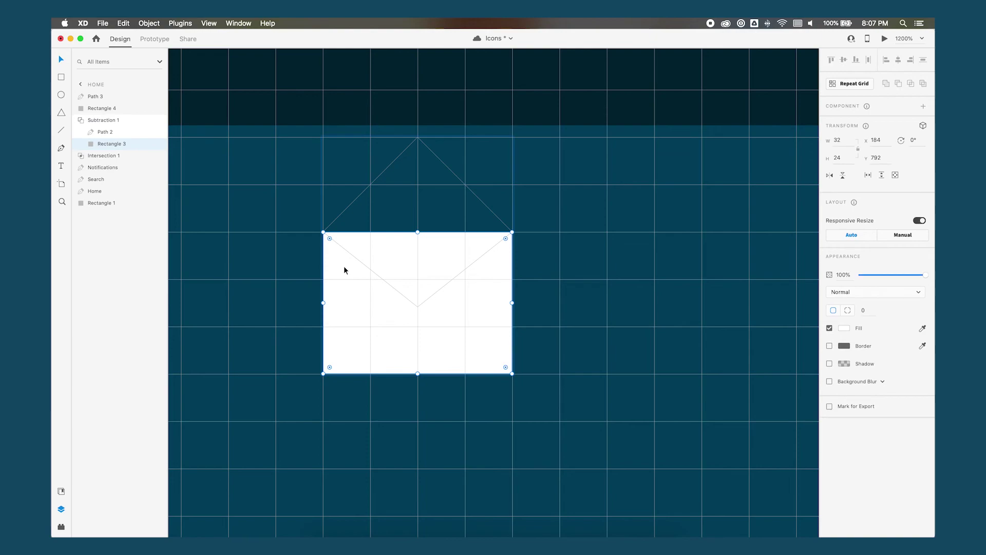
{"action": "double_click", "coordinate": [323, 233]}
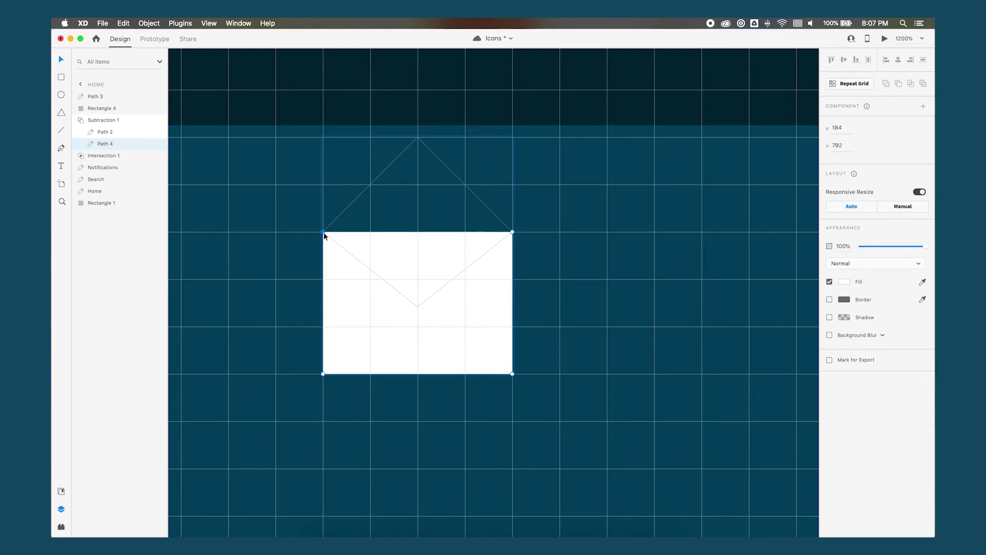
{"action": "left_click", "coordinate": [513, 232], "text": "shift"}
{"action": "left_click", "coordinate": [420, 233]}
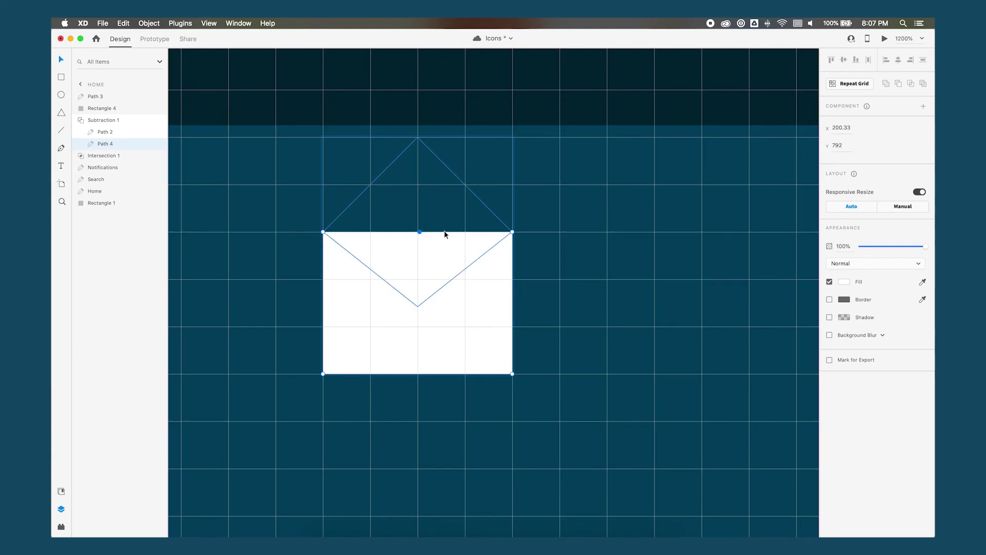
{"action": "left_click", "coordinate": [323, 232], "text": "shift"}
{"action": "left_click", "coordinate": [513, 232], "text": "shift"}
{"action": "left_click_drag", "start_coordinate": [421, 234], "coordinate": [420, 246]}
{"action": "left_click", "coordinate": [585, 307]}
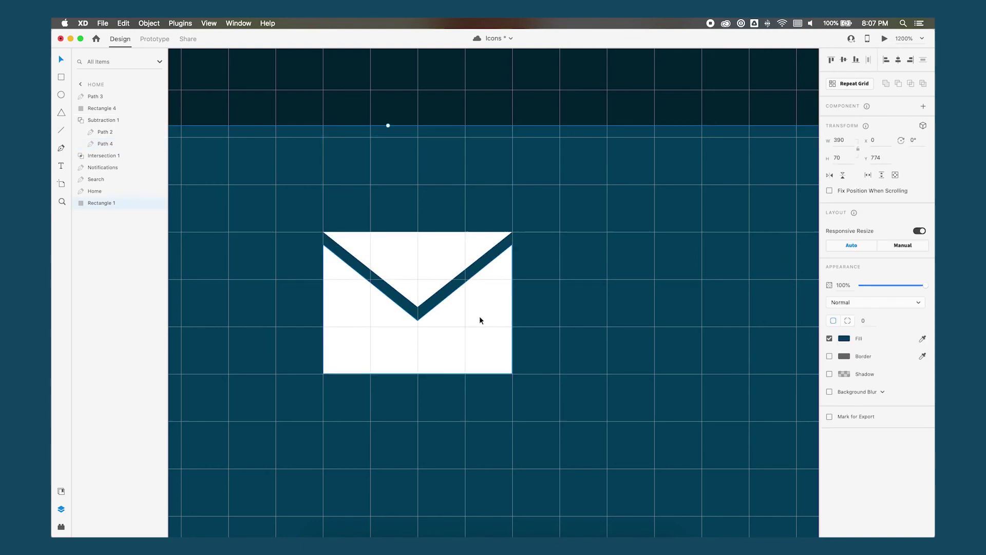
{"action": "scroll", "coordinate": [586, 328], "scroll_direction": "down", "scroll_amount": 2}
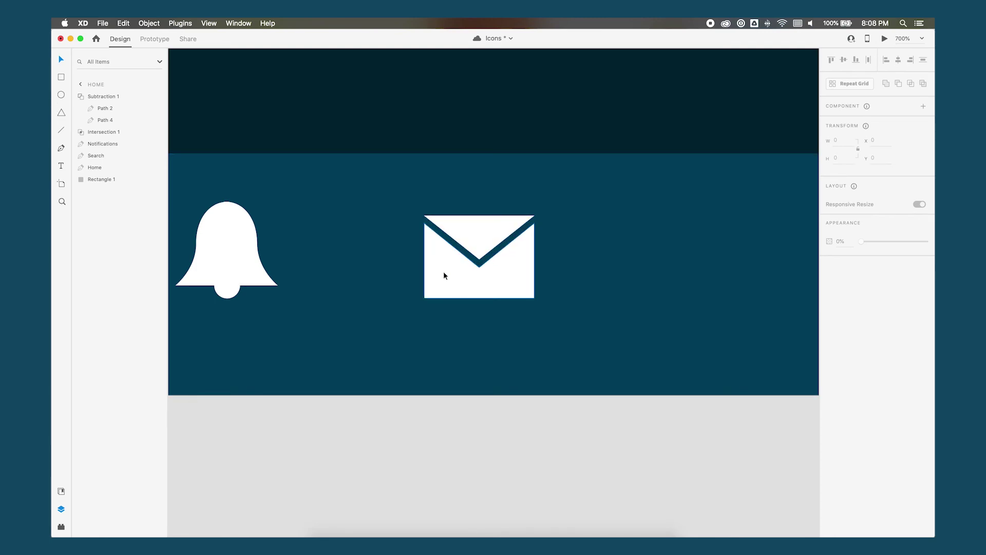
- Convert the envelope's V and body shapes into plain paths
{"action": "left_click", "coordinate": [499, 229]}
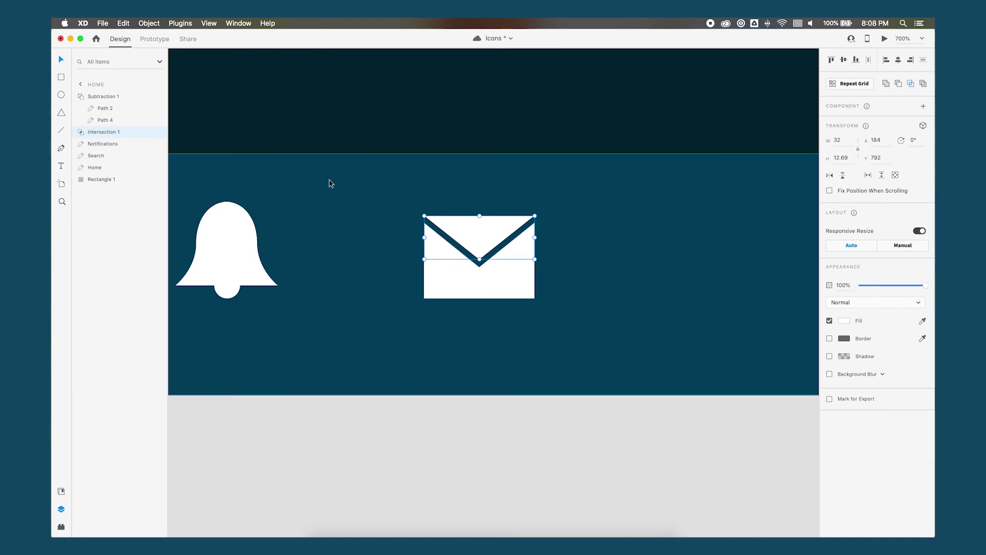
{"action": "left_click", "coordinate": [461, 277], "text": "shift"}
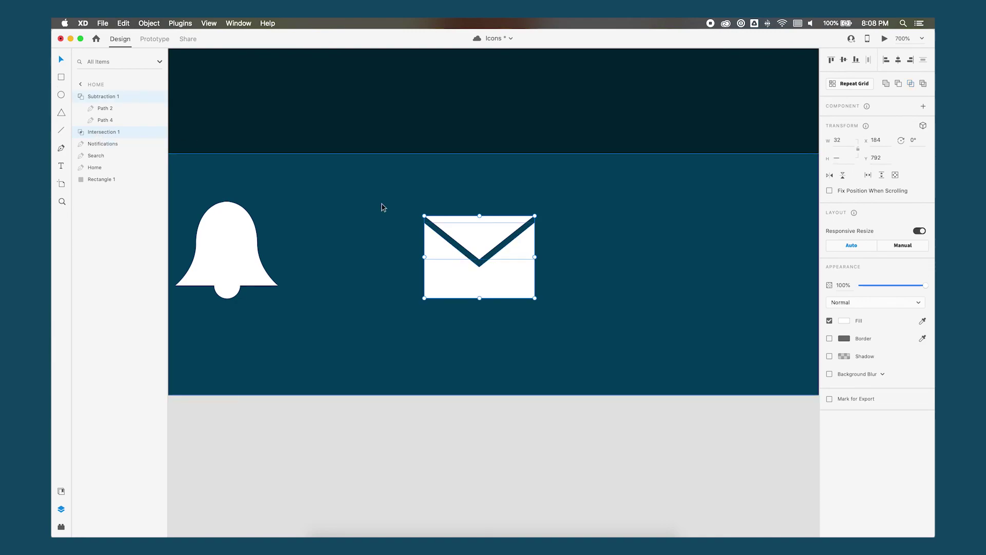
{"action": "left_click", "coordinate": [149, 23]}
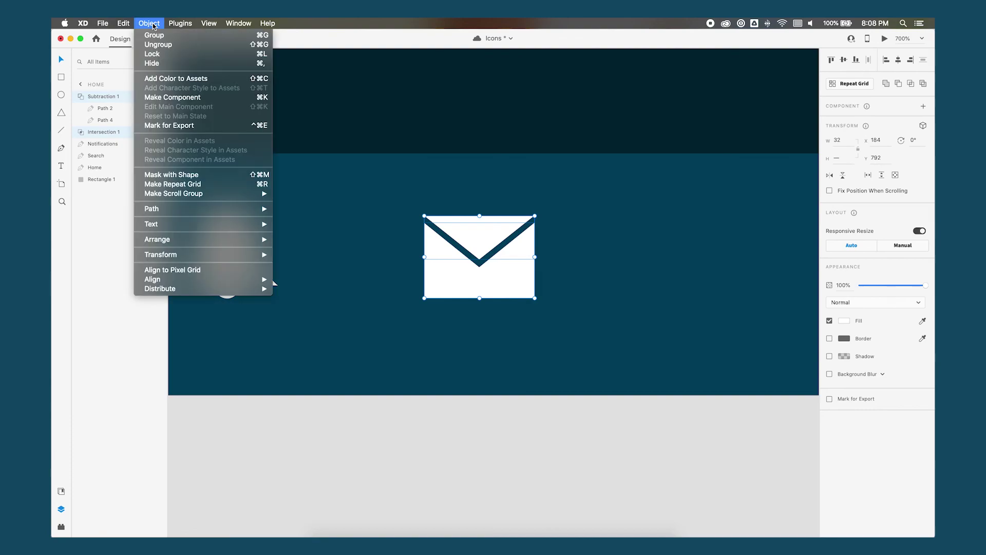
{"action": "mouse_move", "coordinate": [252, 213]}
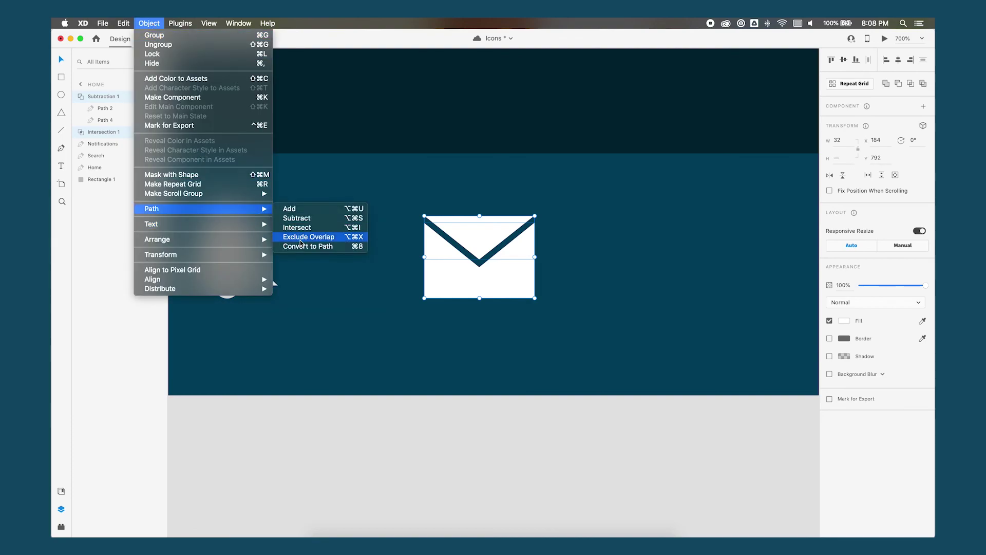
{"action": "left_click", "coordinate": [311, 249]}
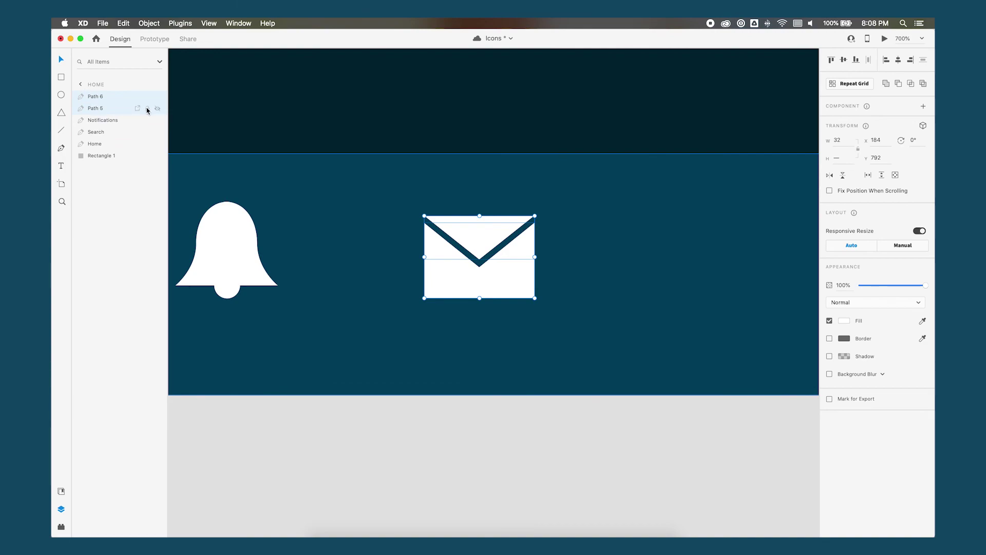
- Group the envelope paths as 'Messages' and enlarge it to 37 × 27.75
{"action": "key", "text": "super+g"}
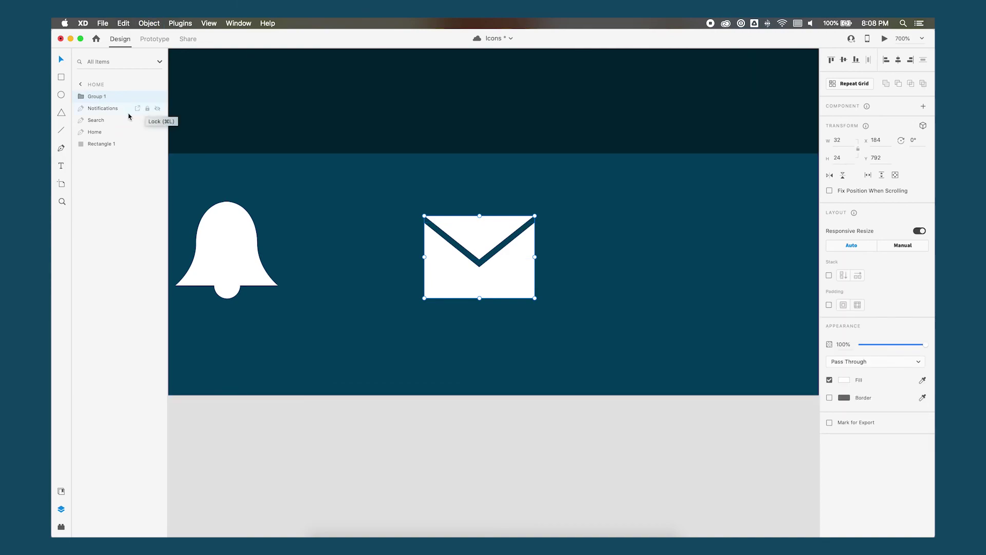
{"action": "double_click", "coordinate": [96, 96]}
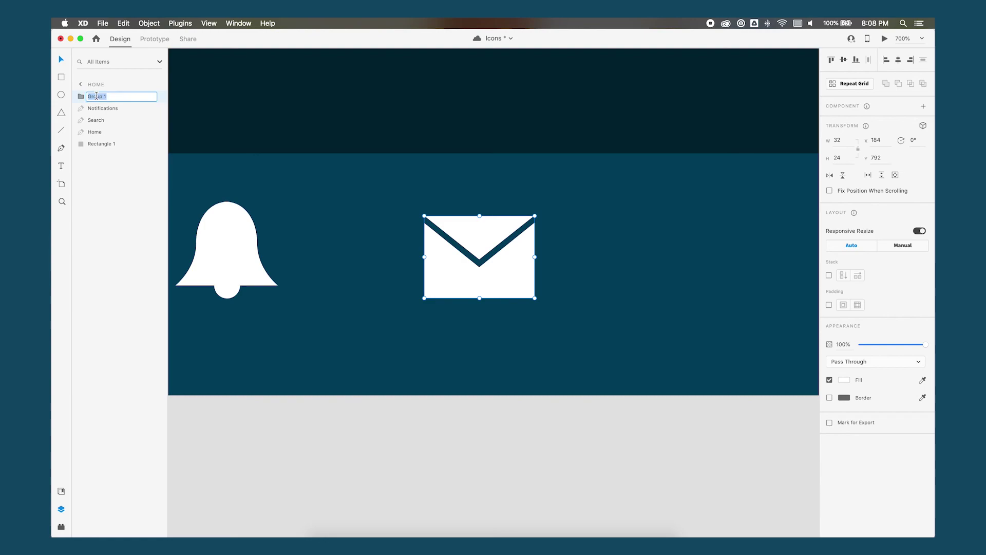
{"action": "type", "text": "Messages"}
{"action": "key", "text": "Return"}
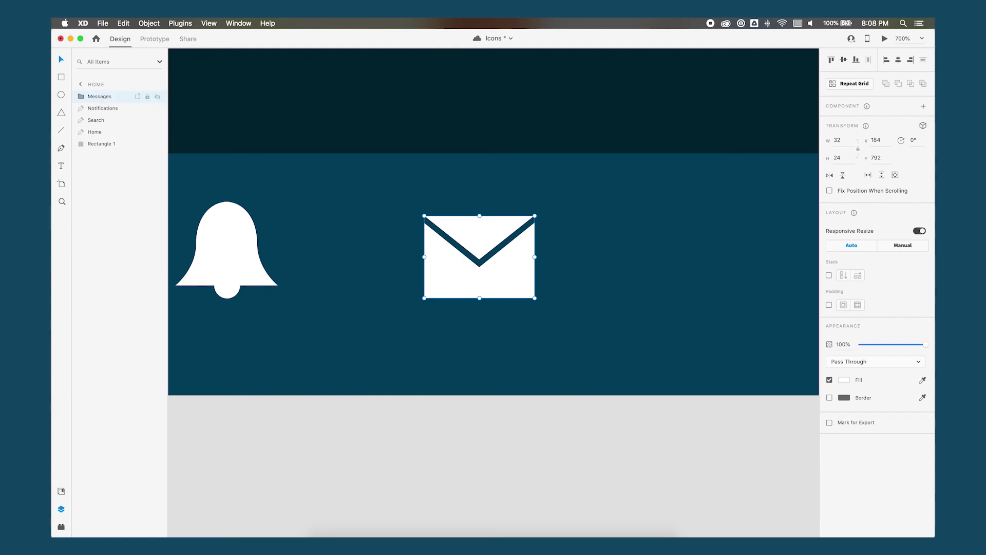
{"action": "key", "text": "super+apostrophe"}
{"action": "left_click_drag", "start_coordinate": [536, 215], "coordinate": [406, 228]}
- Move the envelope to the bar's right end and distribute the four icons evenly
{"action": "scroll", "coordinate": [405, 228], "scroll_direction": "down", "scroll_amount": 5}
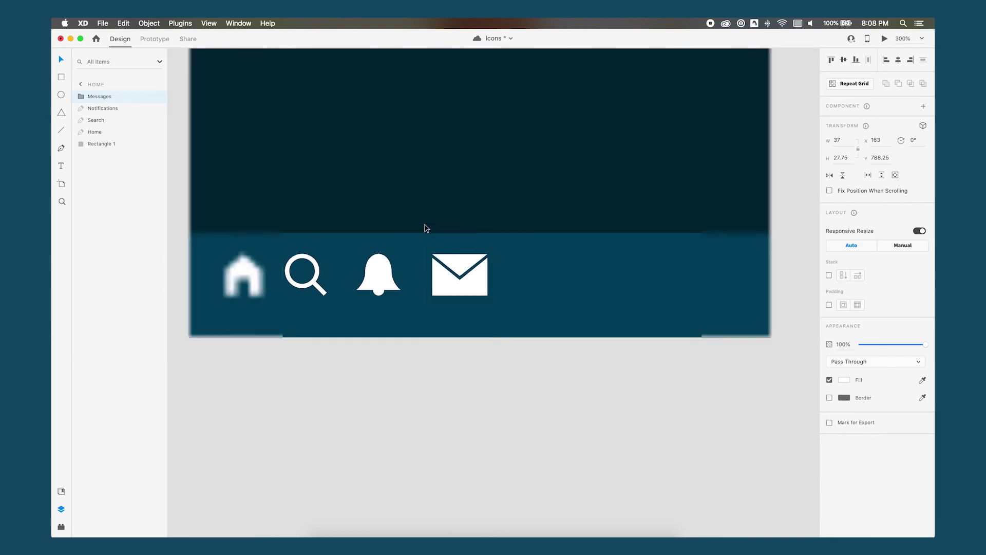
{"action": "left_click_drag", "start_coordinate": [414, 269], "coordinate": [650, 271]}
{"action": "scroll", "coordinate": [602, 291], "scroll_direction": "left", "scroll_amount": 3}
{"action": "scroll", "coordinate": [602, 291], "scroll_direction": "right", "scroll_amount": 2}
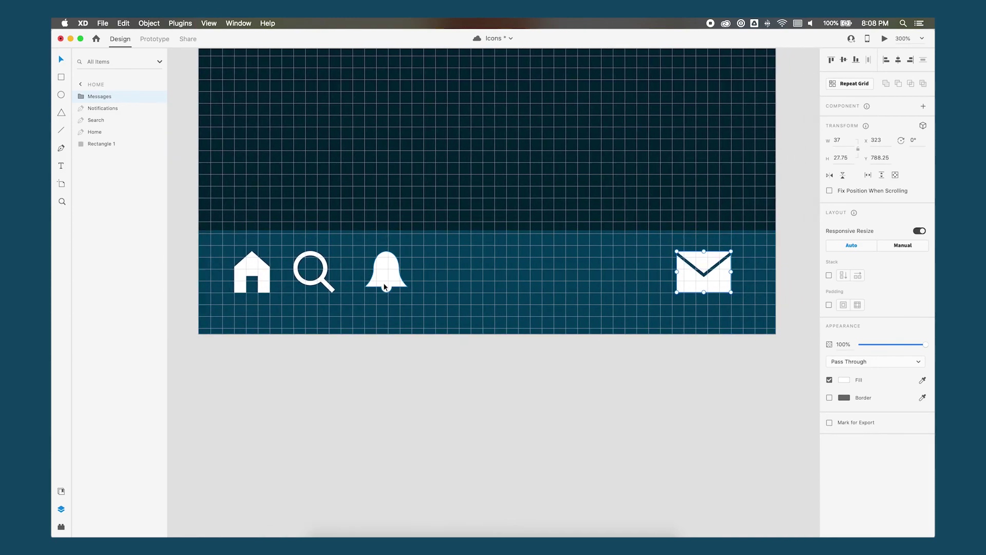
{"action": "left_click", "coordinate": [387, 271], "text": "shift"}
{"action": "left_click", "coordinate": [313, 271], "text": "shift"}
{"action": "left_click", "coordinate": [252, 272], "text": "shift"}
{"action": "left_click", "coordinate": [868, 60]}
- Group the four icons and centre the group vertically and horizontally within the bottom bar
{"action": "key", "text": "super+g"}
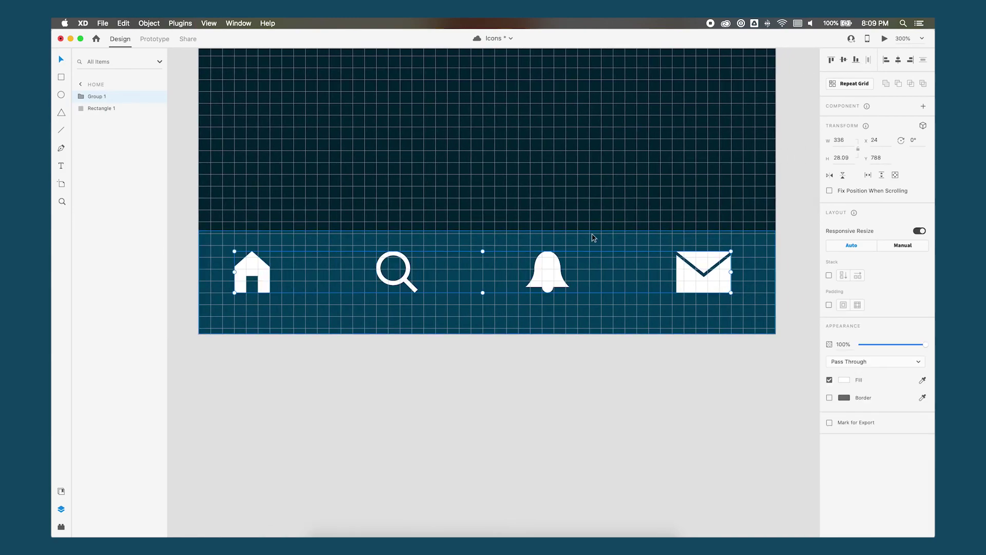
{"action": "left_click", "coordinate": [592, 235], "text": "shift"}
{"action": "left_click", "coordinate": [843, 59]}
{"action": "left_click", "coordinate": [898, 61]}
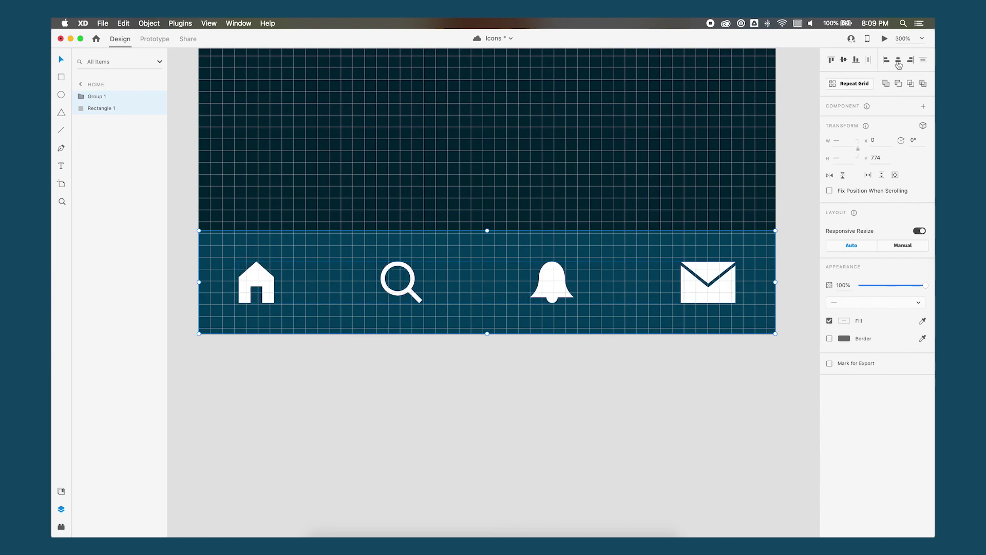
{"action": "left_click", "coordinate": [630, 348]}
{"action": "key", "text": "super+minus"}
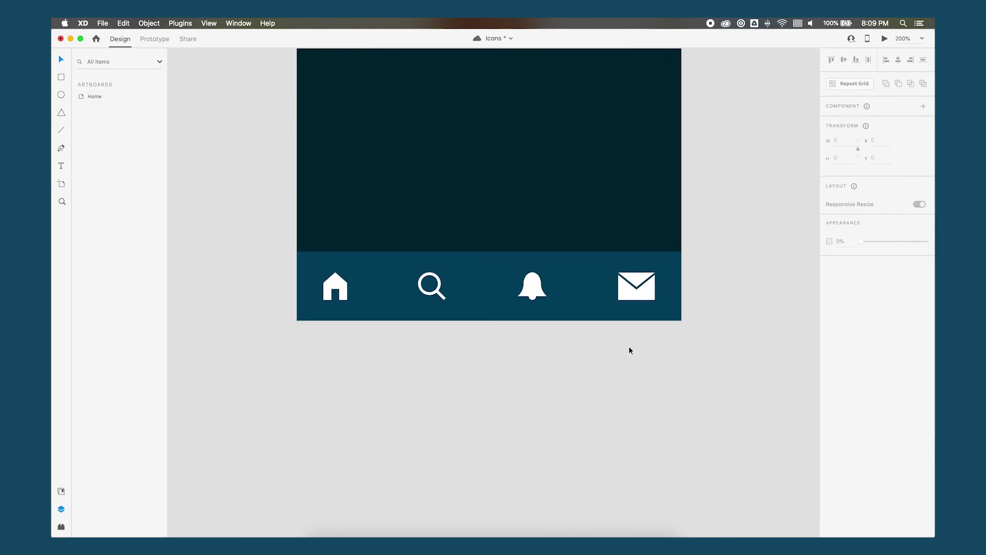
{"action": "scroll", "coordinate": [668, 357], "scroll_direction": "up", "scroll_amount": 2}
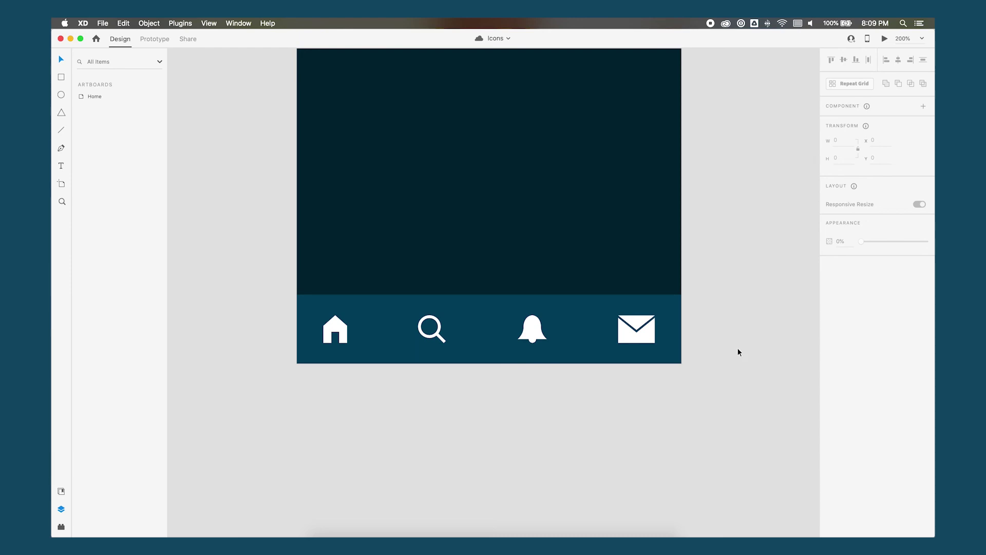
{"action": "key", "text": "super+minus"}
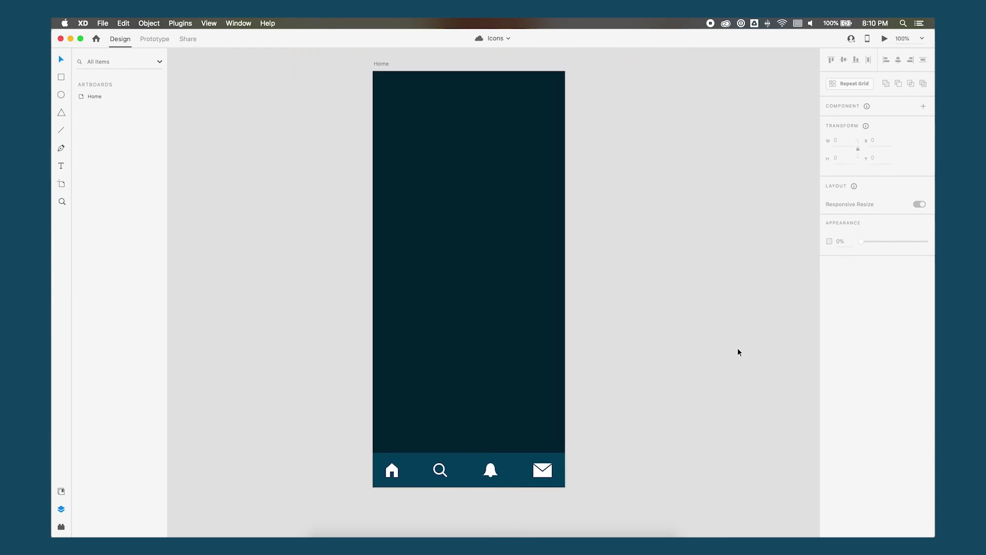